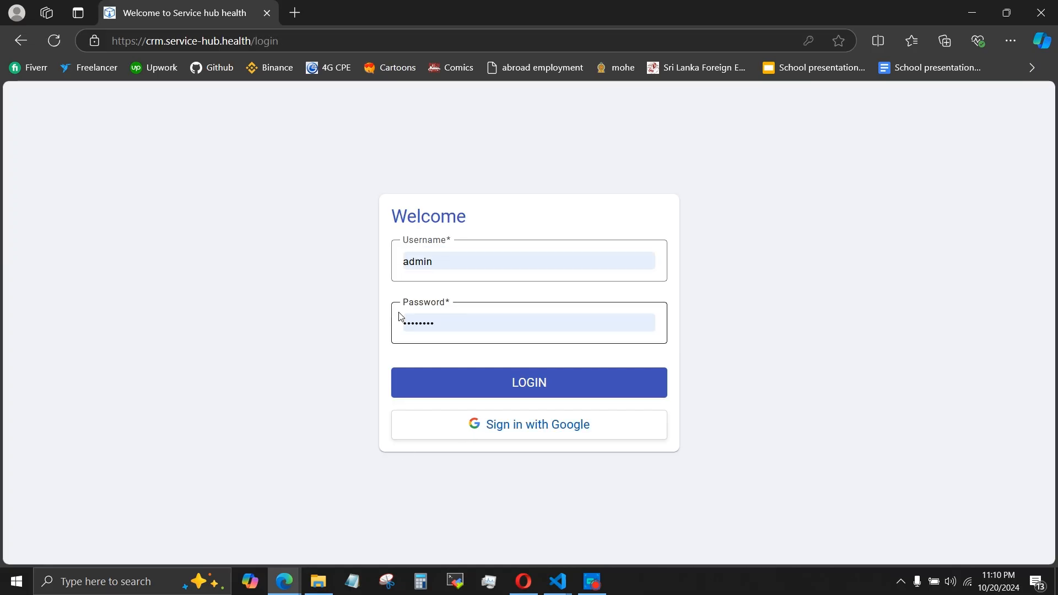
Sign in to the service hub with Google, choosing the patient's account from the account list.
left_click(529, 434)
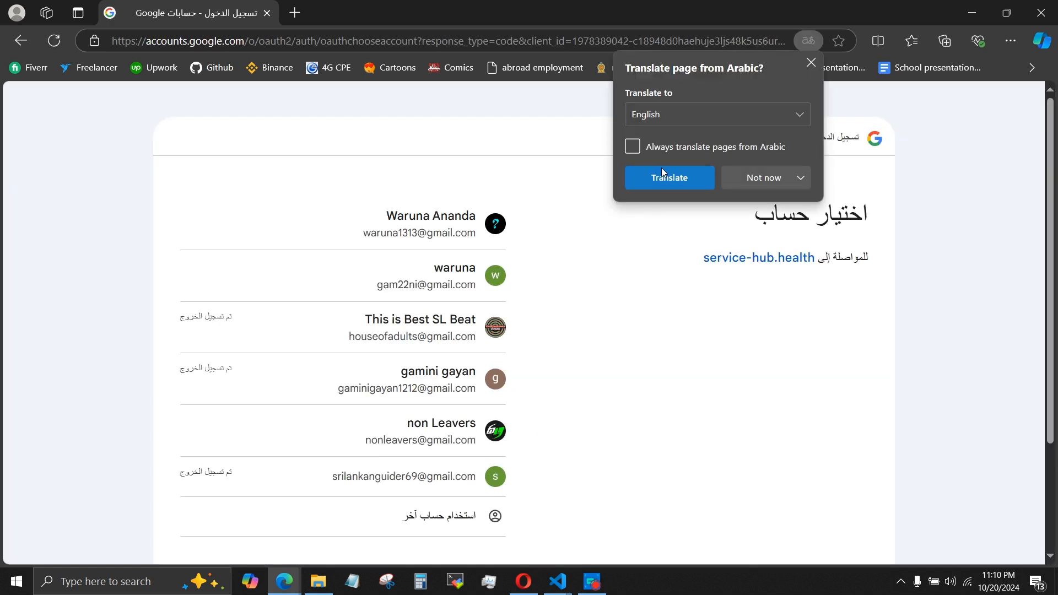
left_click(661, 173)
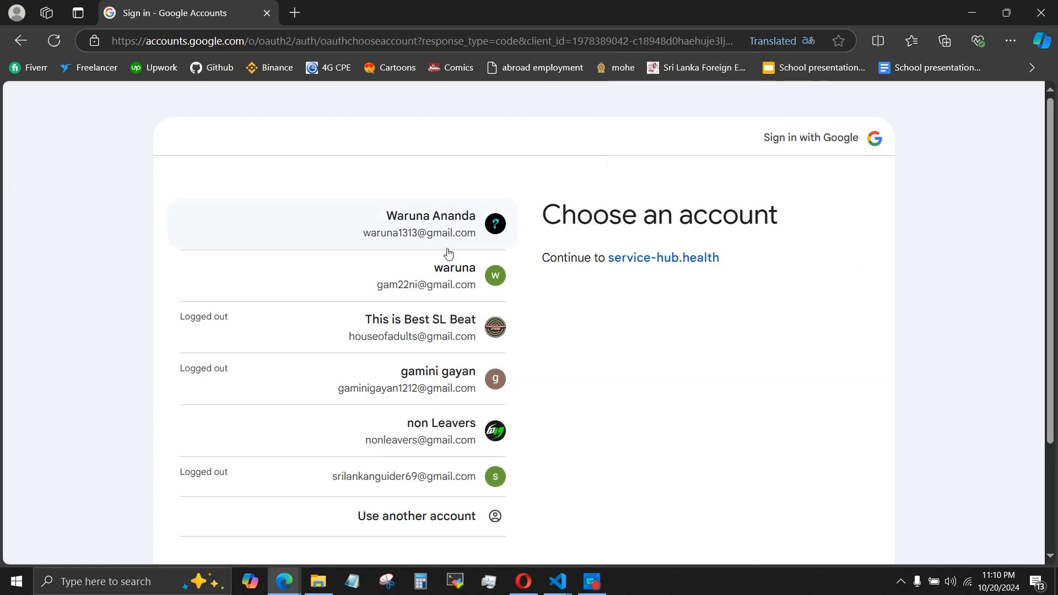
left_click(454, 270)
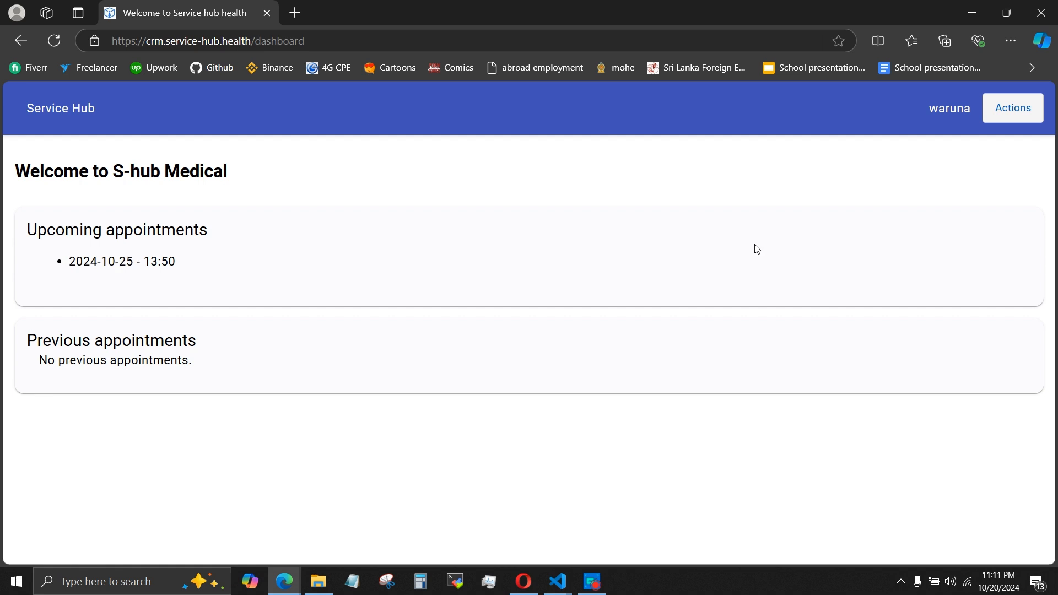
Review the patient's profile details, return to the dashboard and preview it in the iPhone SE mobile layout.
left_click(938, 116)
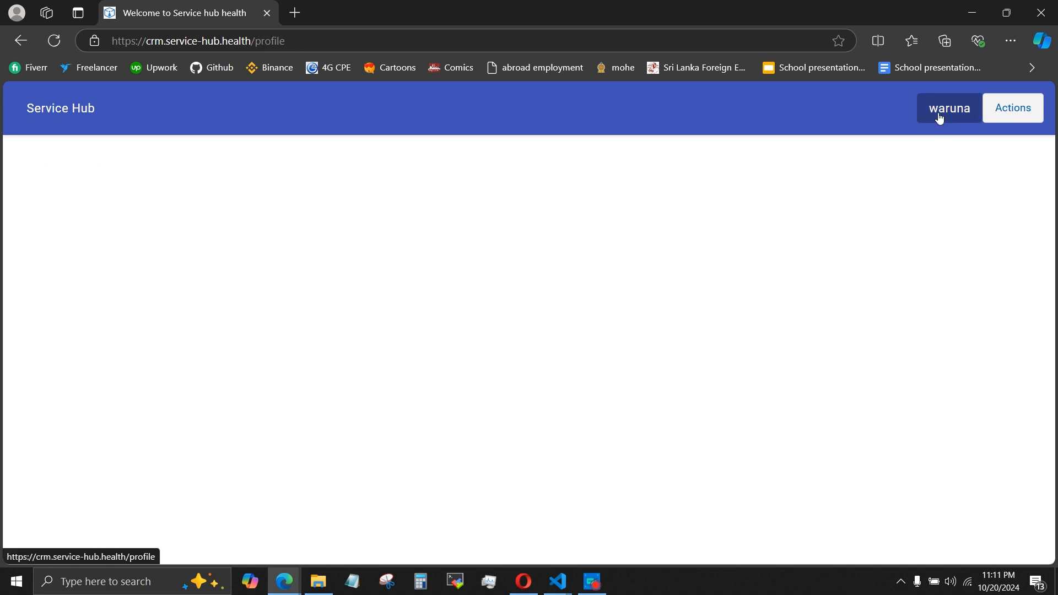
scroll(560, 444, "down", 2)
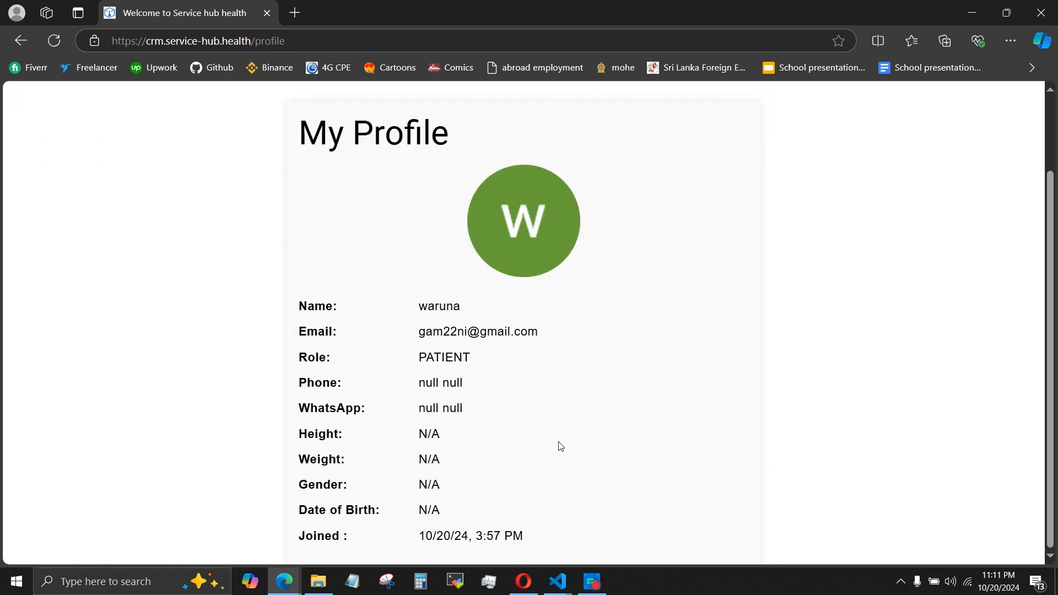
scroll(560, 447, "up", 2)
left_click(62, 108)
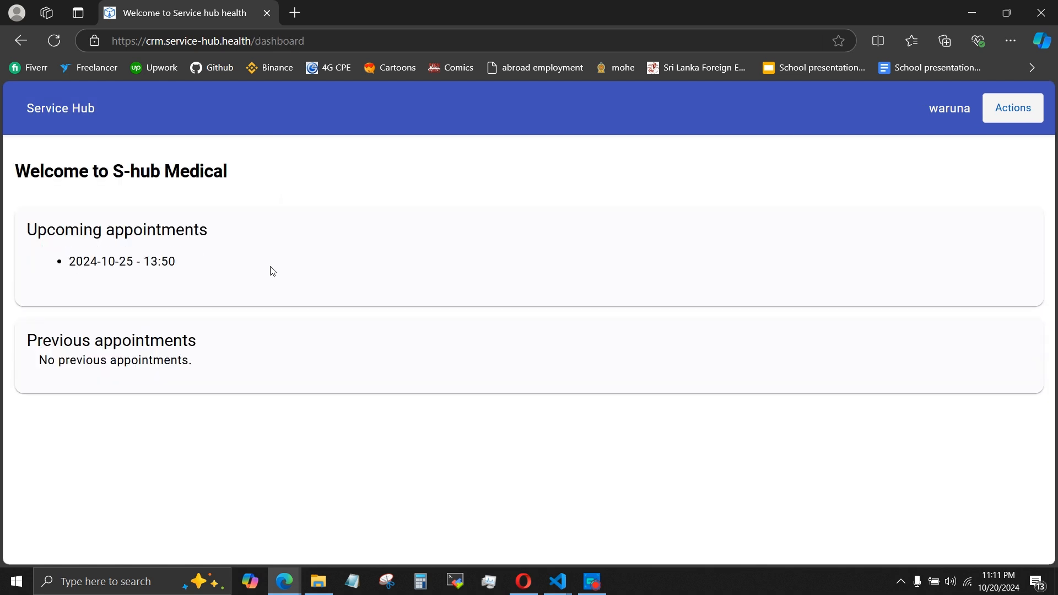
key("F12")
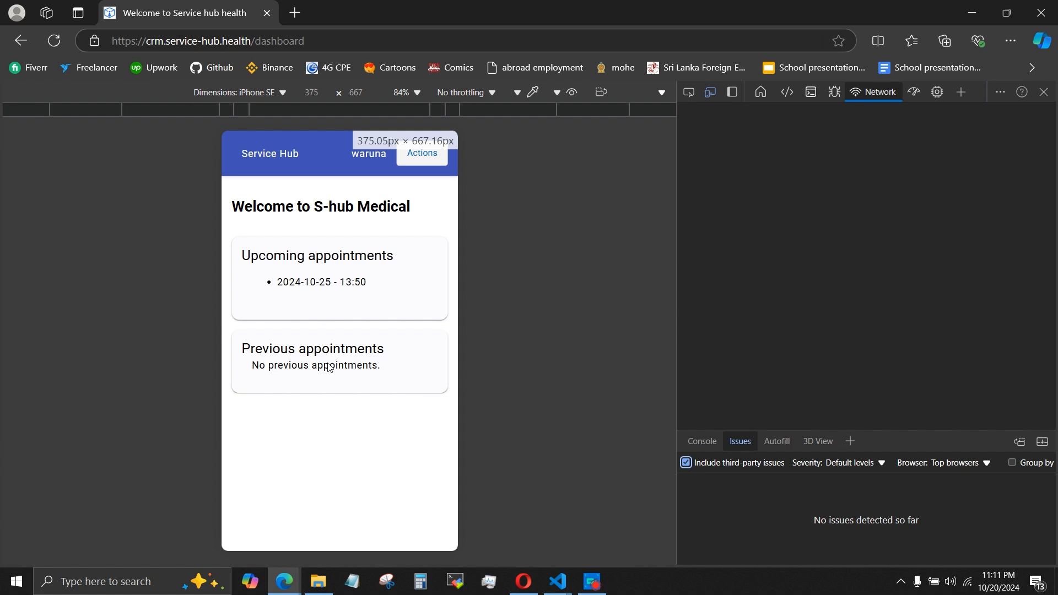
left_click(1043, 92)
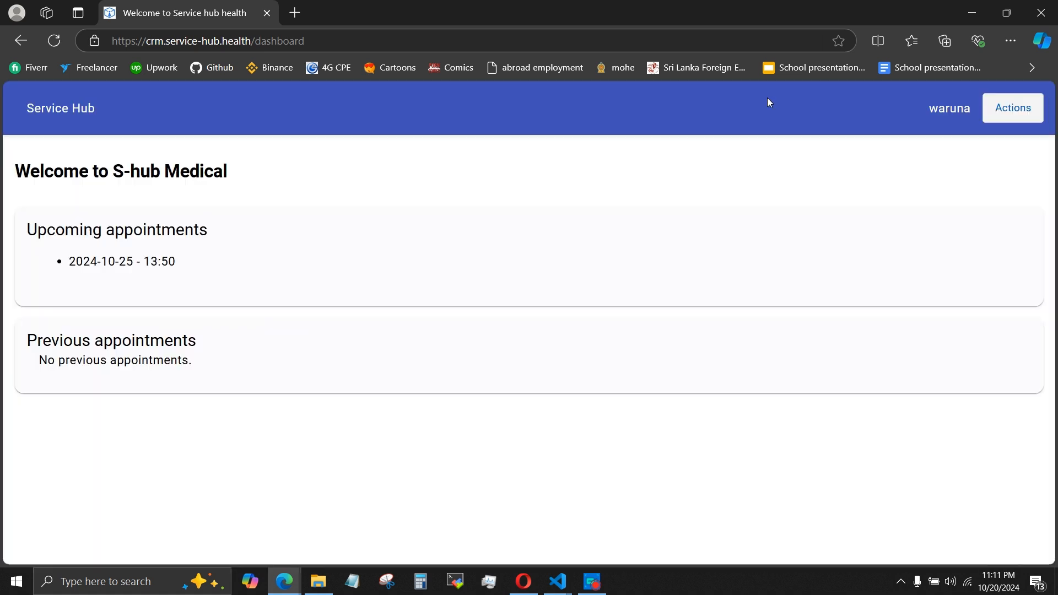
Open the main services list, search it for "test dd" and clear the search.
left_click(1014, 108)
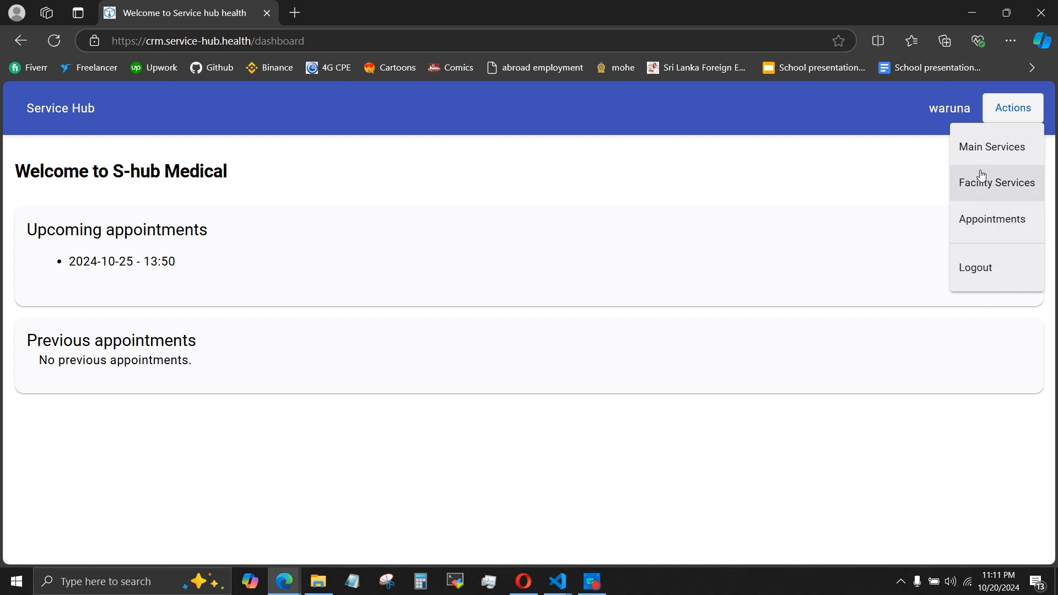
left_click(986, 146)
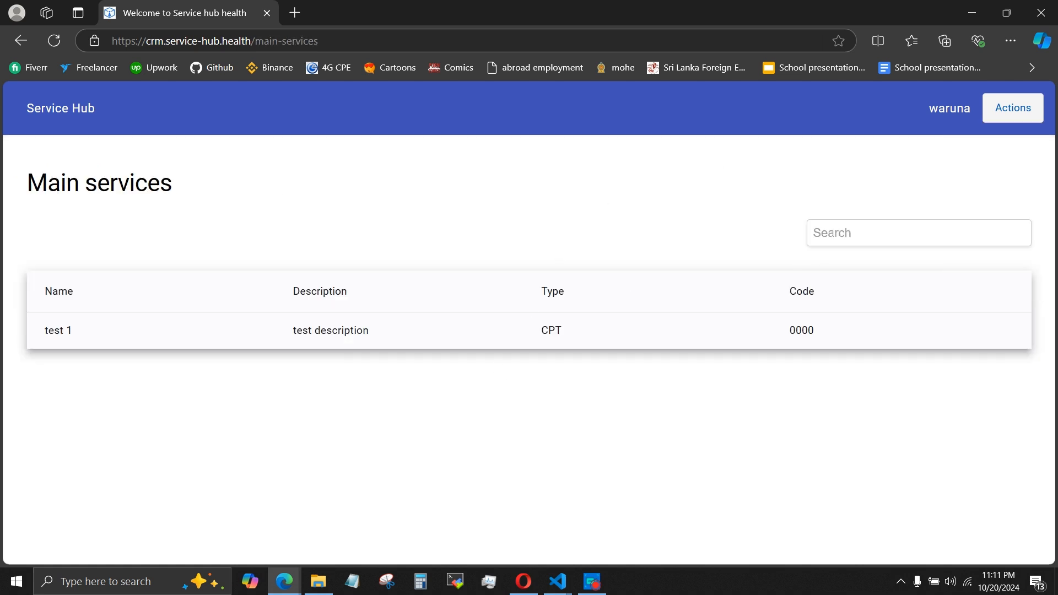
left_click(903, 233)
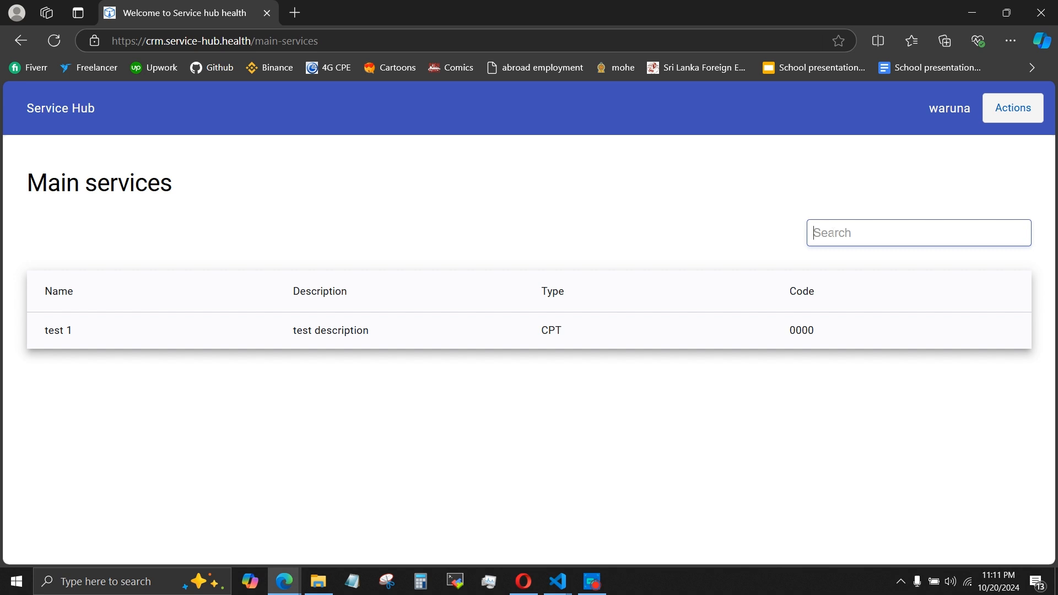
type("test dd")
key("BackSpace")
key("BackSpace")
key("BackSpace")
key("BackSpace")
key("BackSpace")
key("BackSpace")
key("BackSpace")
Open the facility services list, search it for "tex" and clear the search.
left_click(1009, 108)
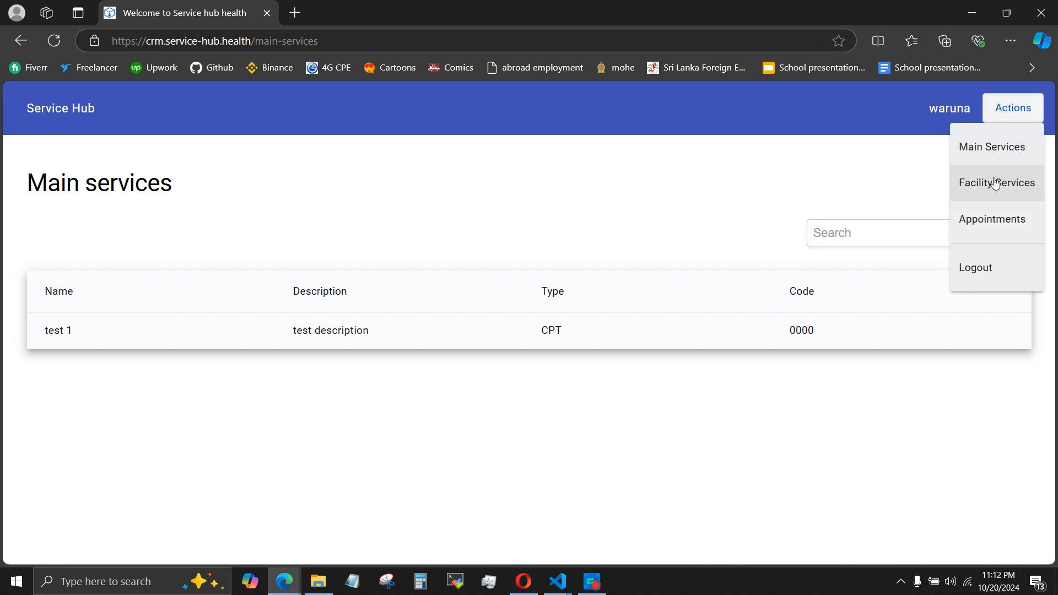
left_click(995, 184)
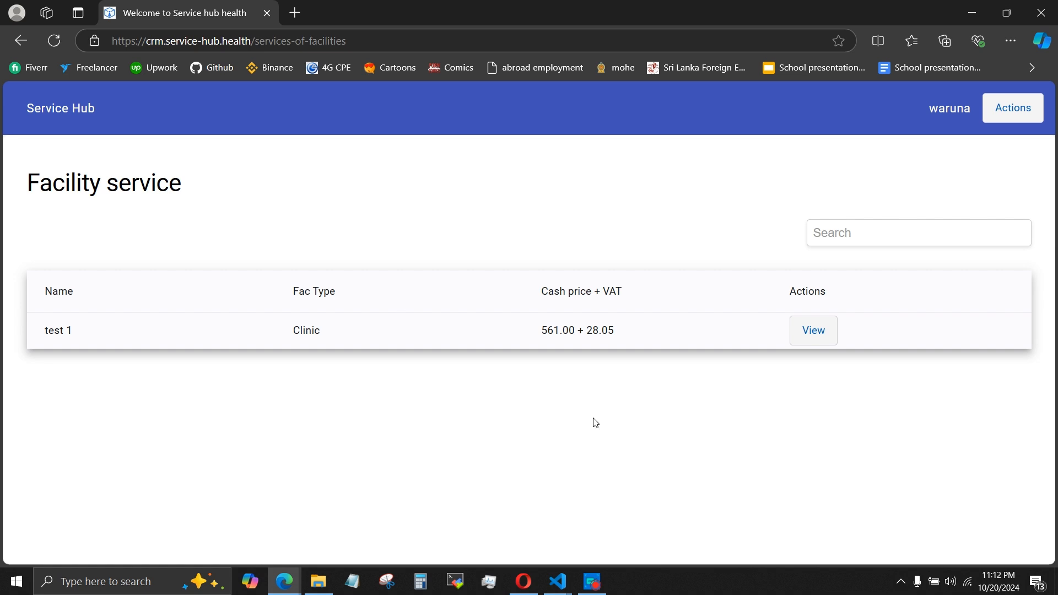
left_click(865, 232)
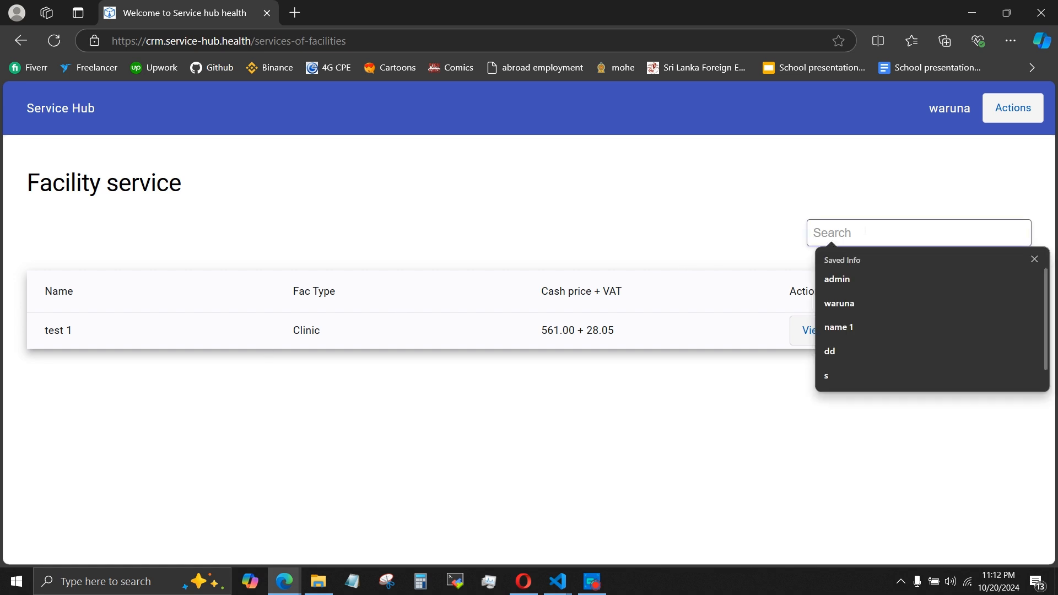
type("test")
key("BackSpace")
key("BackSpace")
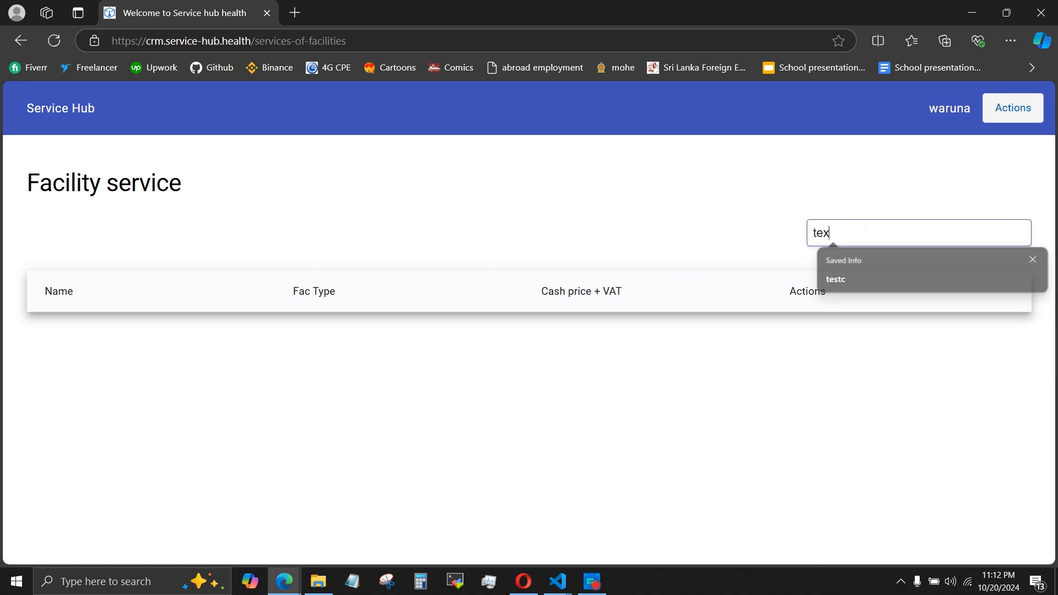
key("BackSpace")
key("BackSpace")
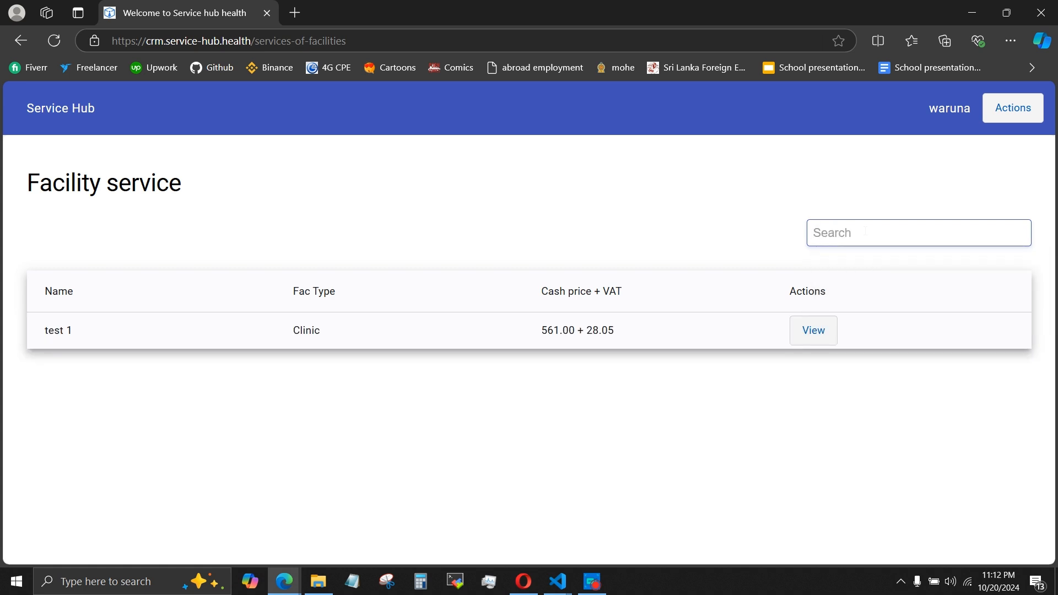
Open the patient's appointments, examine the booked service and payment details of the 2024-10-25 appointment, and return to the list.
left_click(1011, 107)
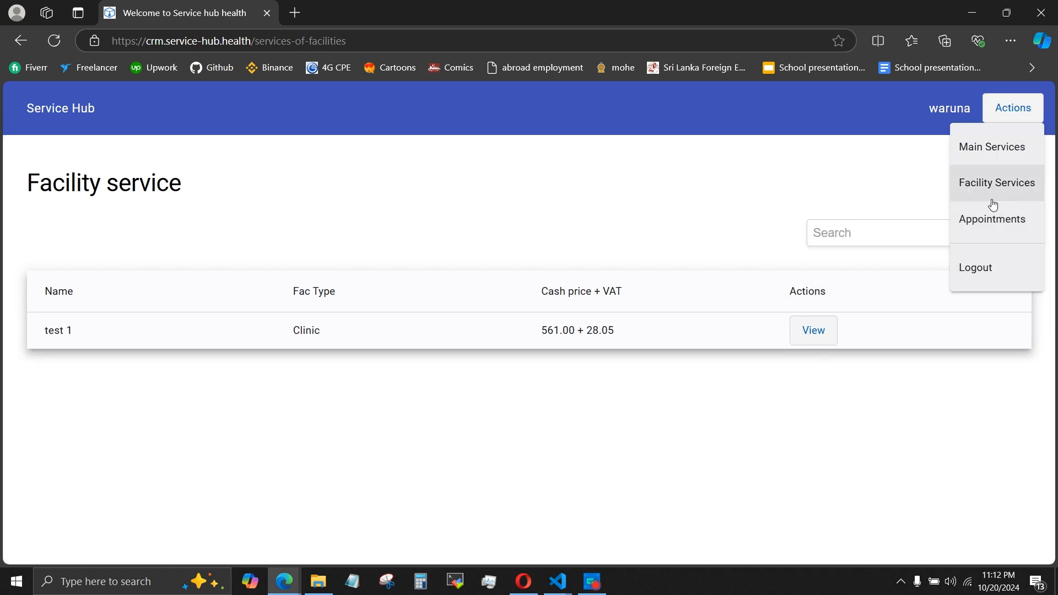
left_click(991, 200)
left_click(1011, 108)
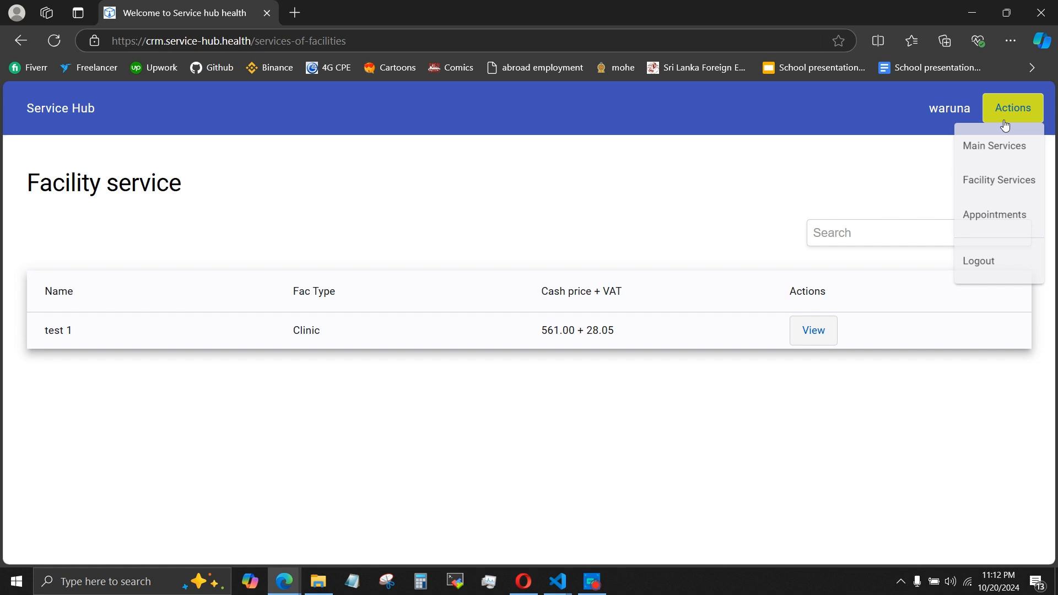
left_click(994, 220)
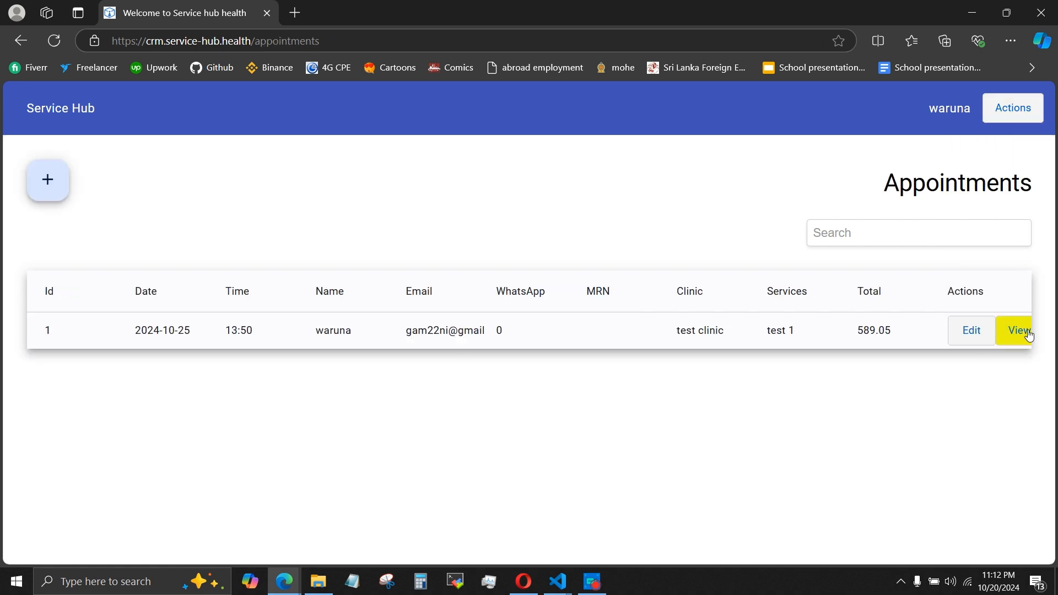
left_click(1028, 334)
scroll(810, 301, "down", 8)
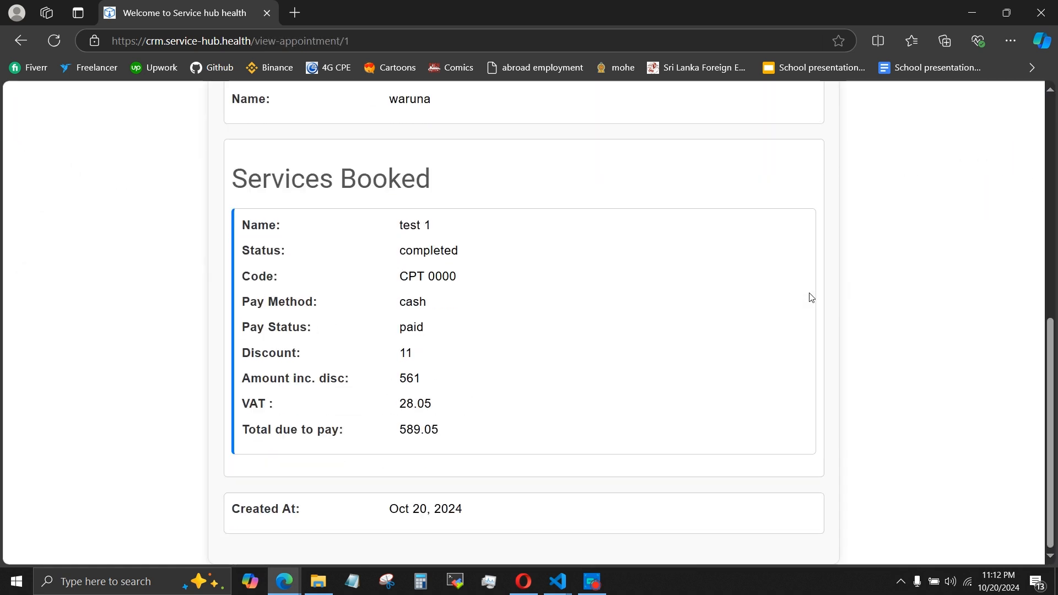
scroll(807, 322, "up", 8)
scroll(815, 328, "down", 8)
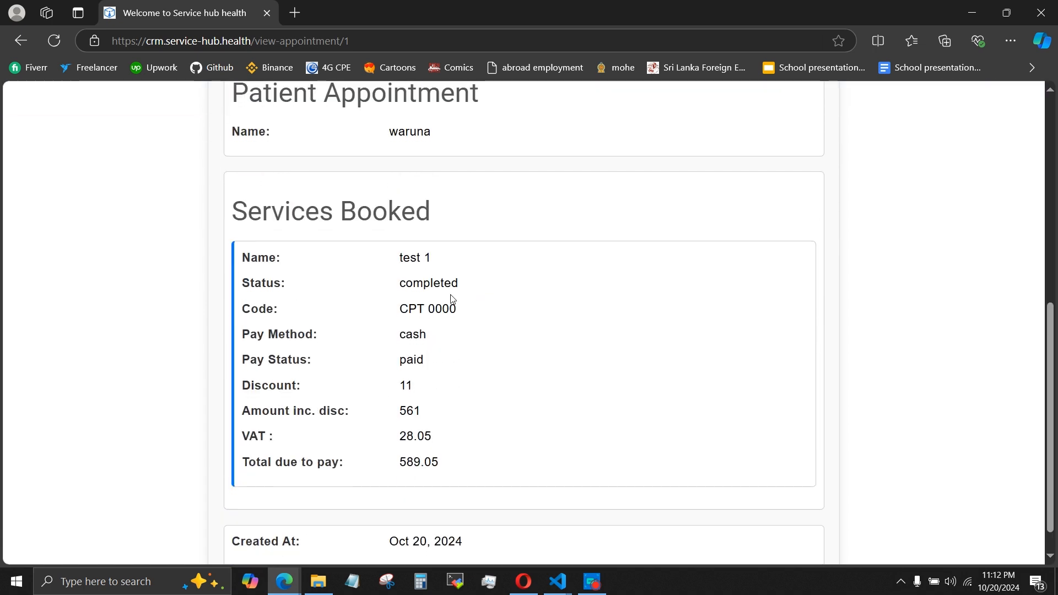
scroll(479, 288, "up", 8)
left_click(20, 41)
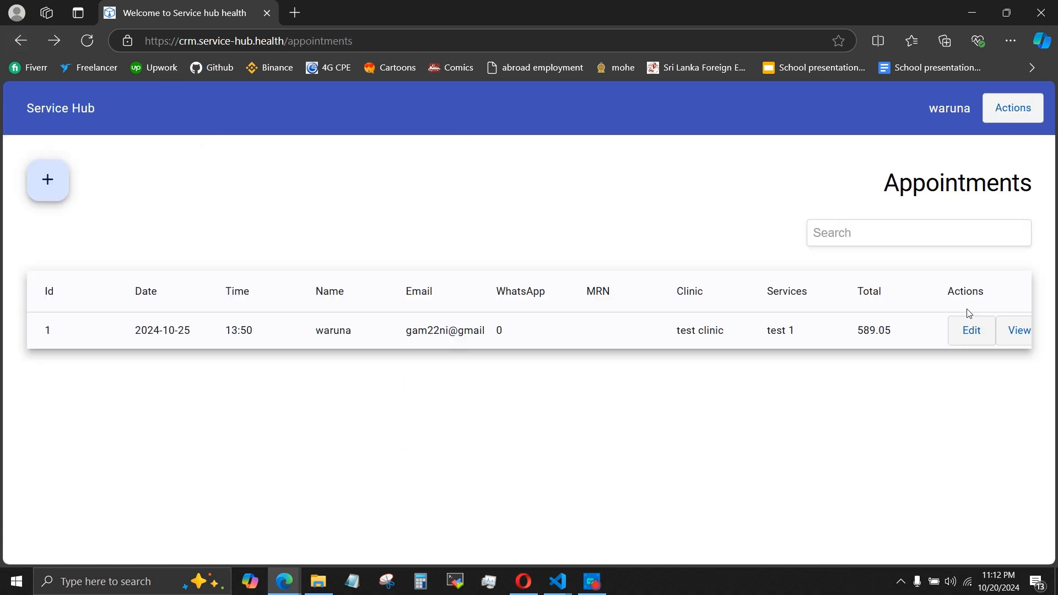
Look through the edit form of the 2024-10-25 appointment and cancel it without saving.
left_click(973, 319)
scroll(429, 257, "down", 6)
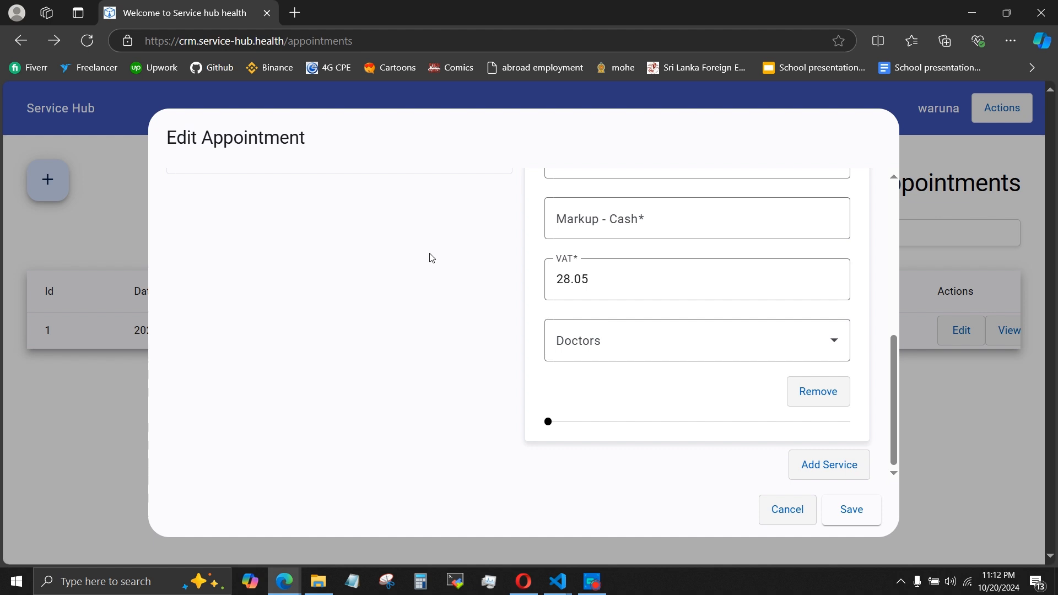
scroll(430, 257, "up", 6)
left_click(786, 507)
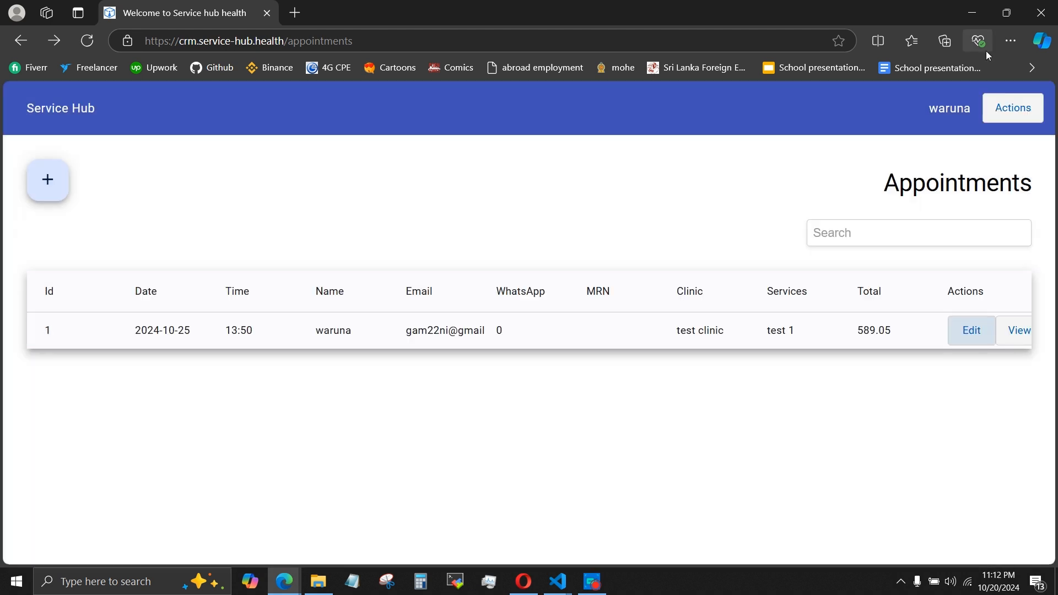
Log out of the patient account and log in as admin with the prefilled credentials.
left_click(1014, 108)
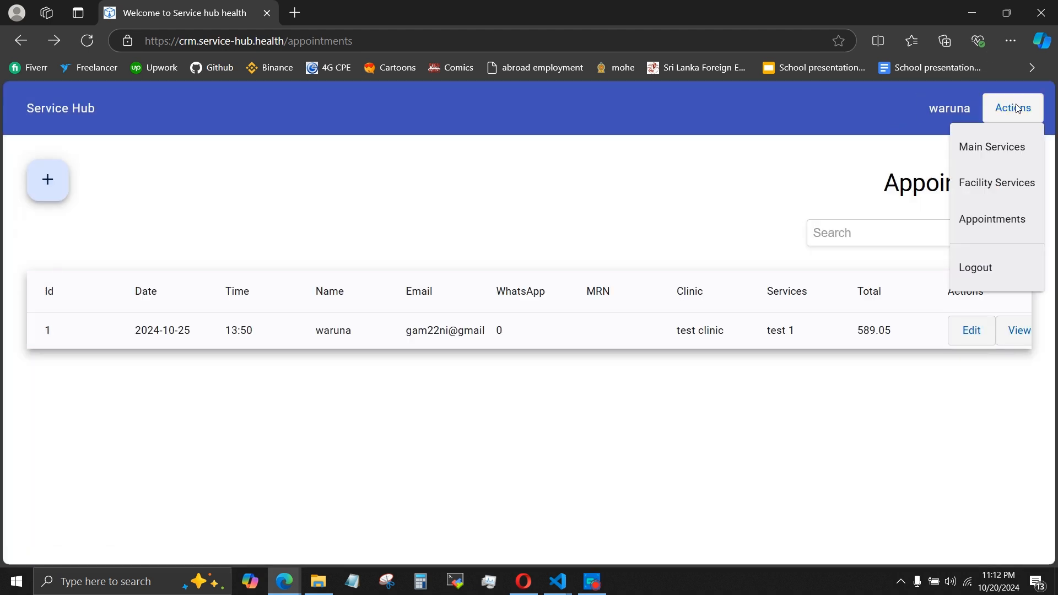
left_click(982, 266)
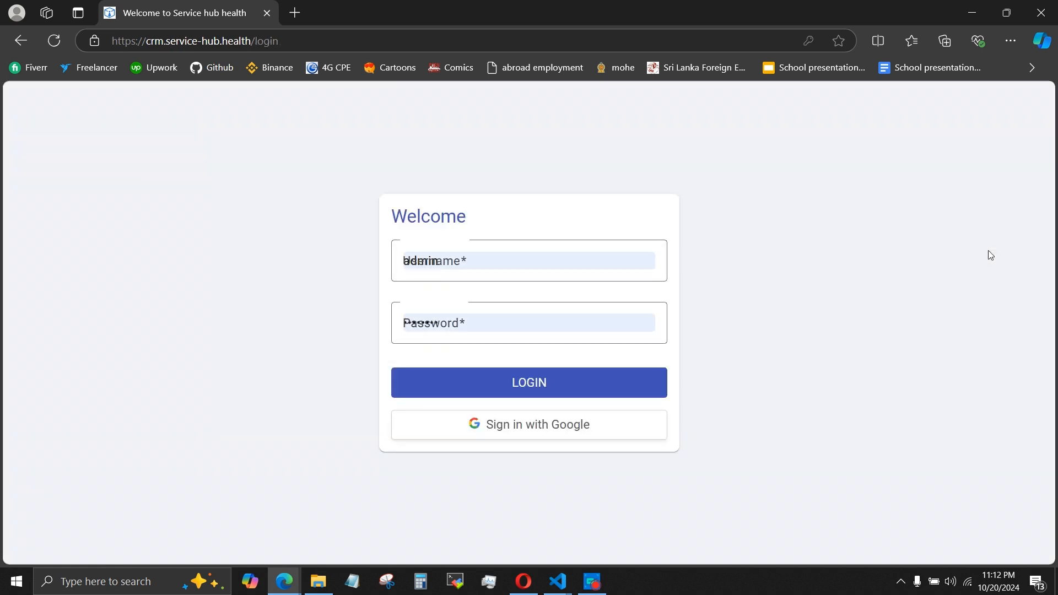
left_click(537, 390)
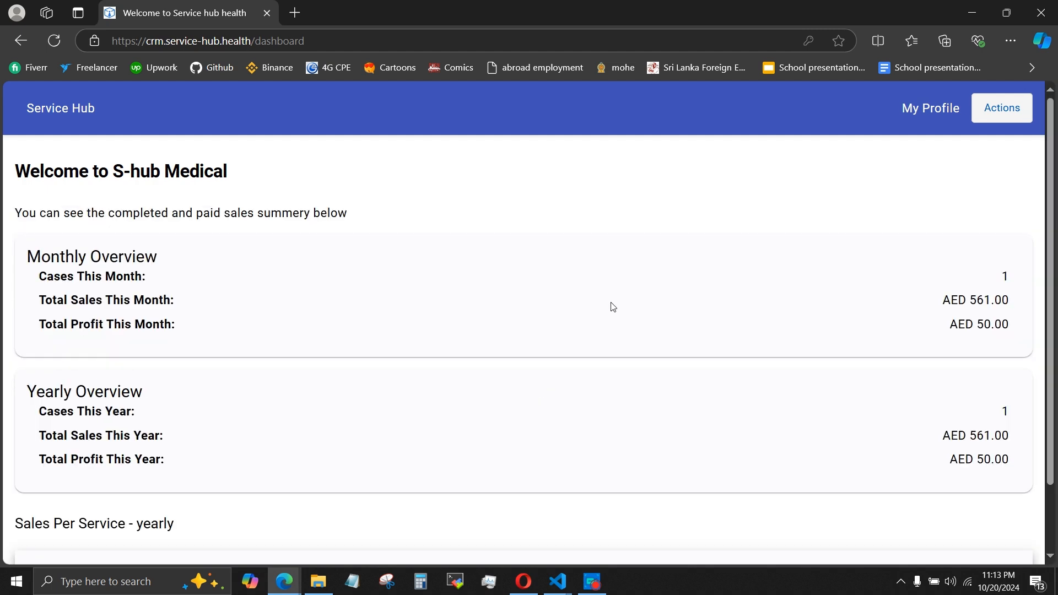
Examine the admin dashboard's monthly, yearly and per-service sales summaries in both the desktop and iPhone SE mobile layouts.
scroll(612, 307, "down", 2)
scroll(612, 307, "up", 2)
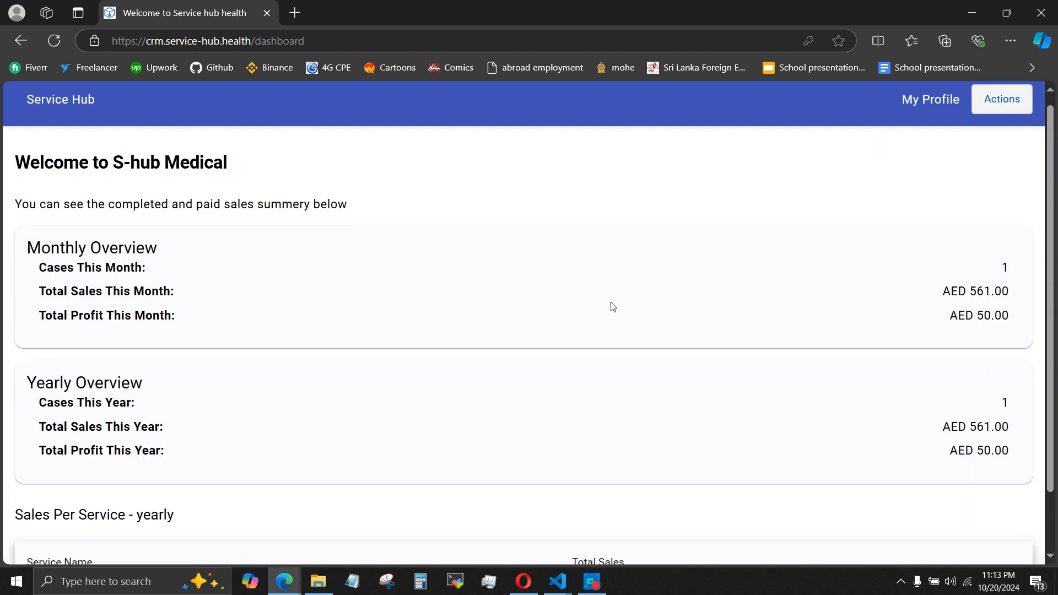
key("F12")
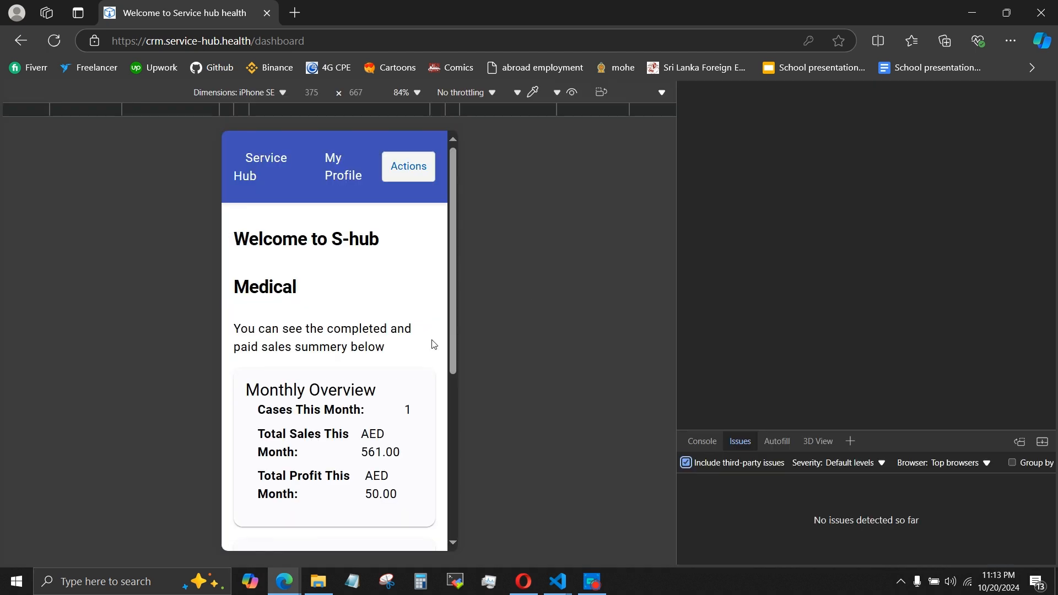
scroll(378, 349, "down", 1)
scroll(380, 346, "up", 1)
scroll(378, 347, "down", 1)
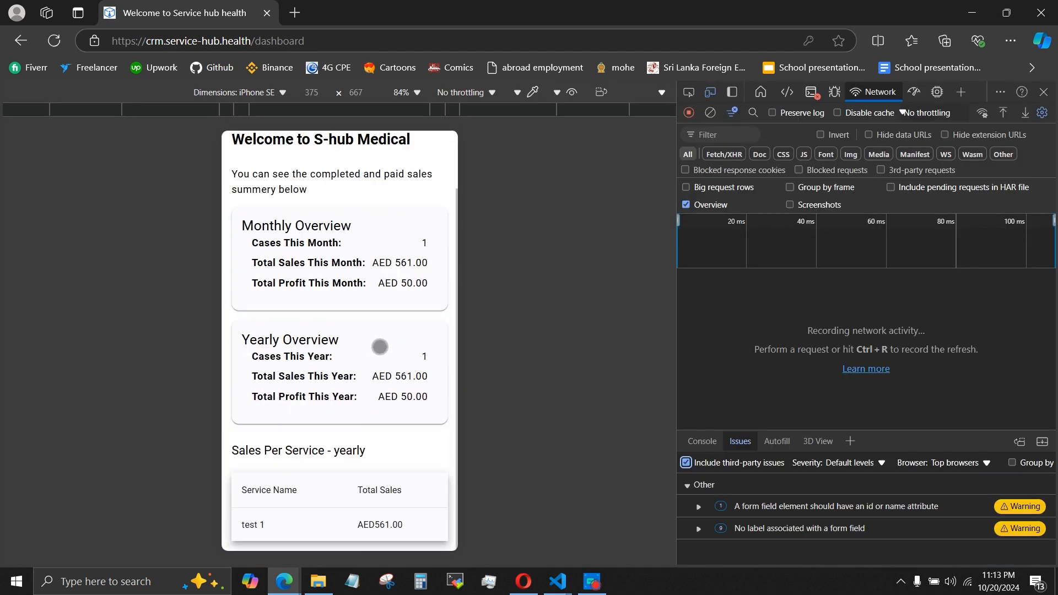
left_click(1044, 92)
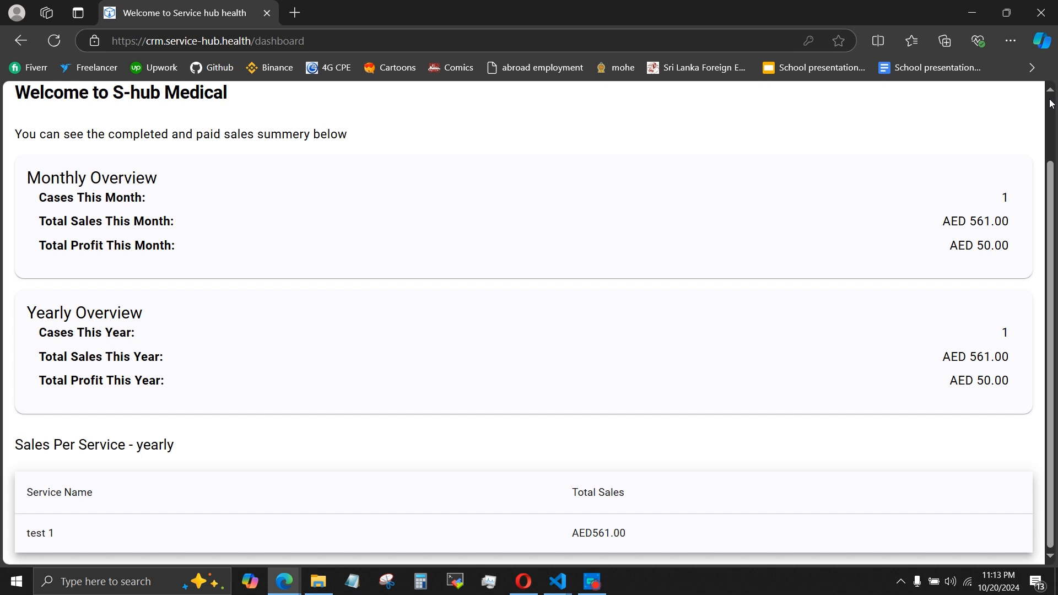
scroll(577, 220, "up", 1)
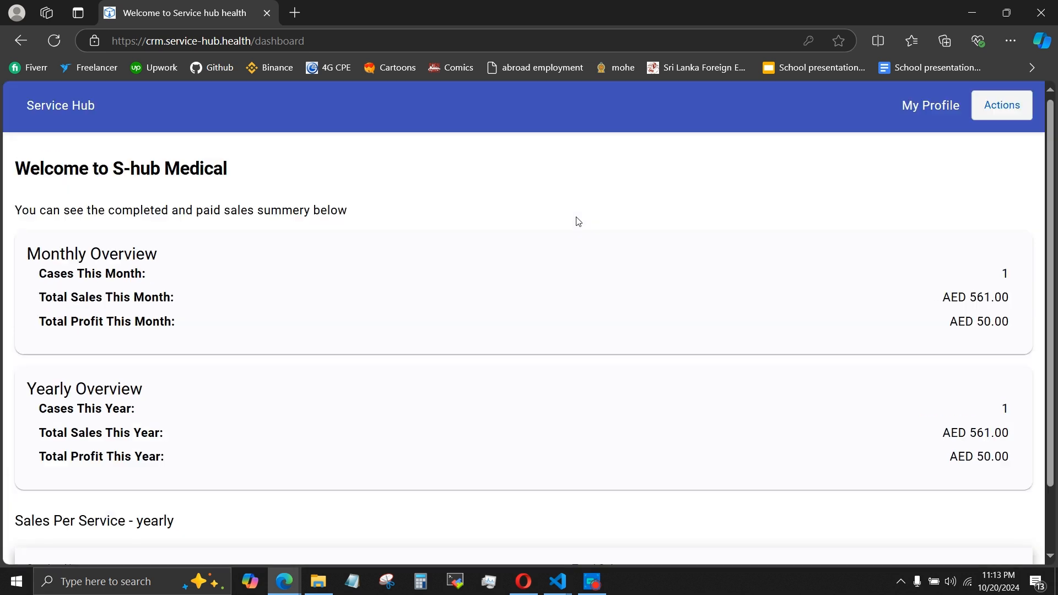
Open the admin's main services list and preview it in the iPhone SE mobile layout.
left_click(1003, 112)
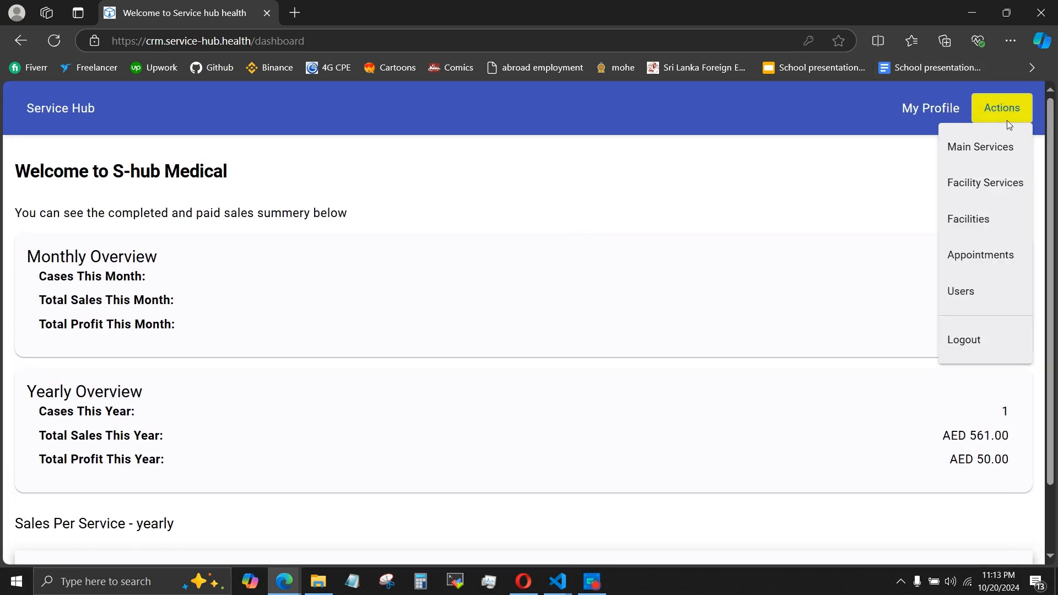
left_click(958, 158)
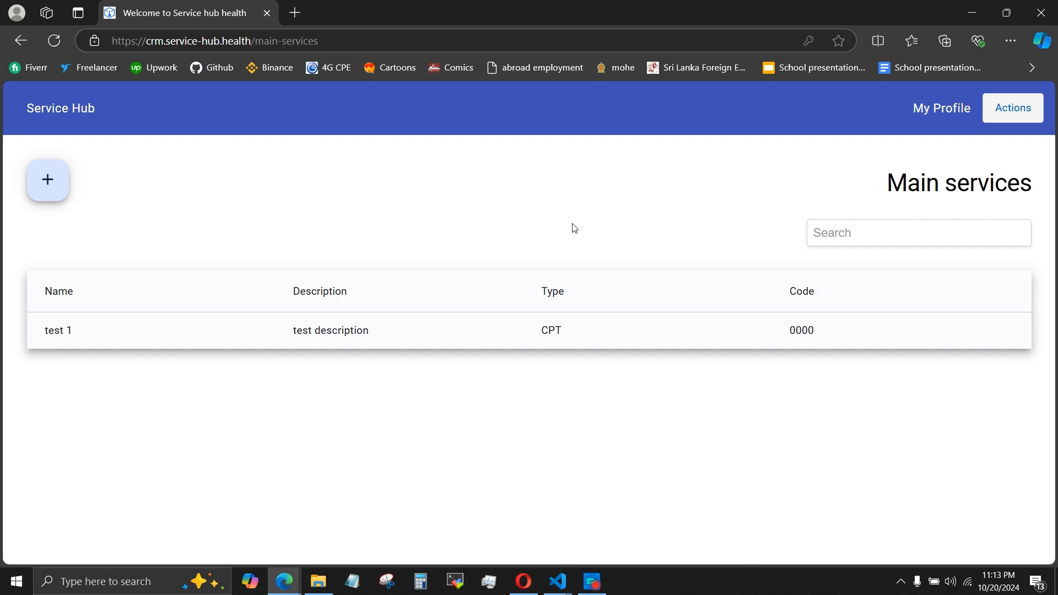
key("F12")
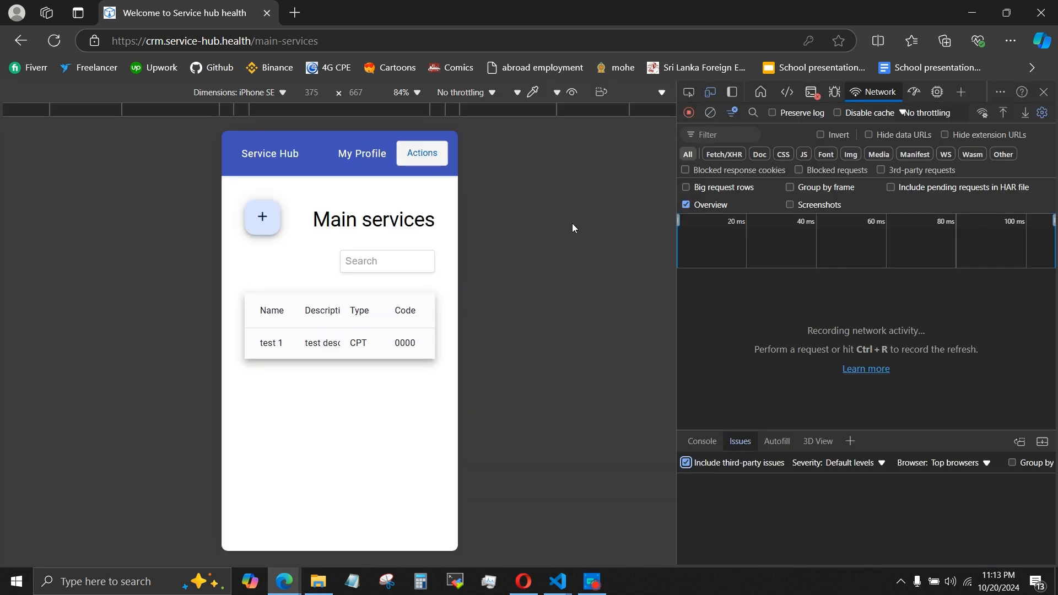
Return to the desktop layout and start a new main service named "test 2 service" with the description "description 2".
key("F12")
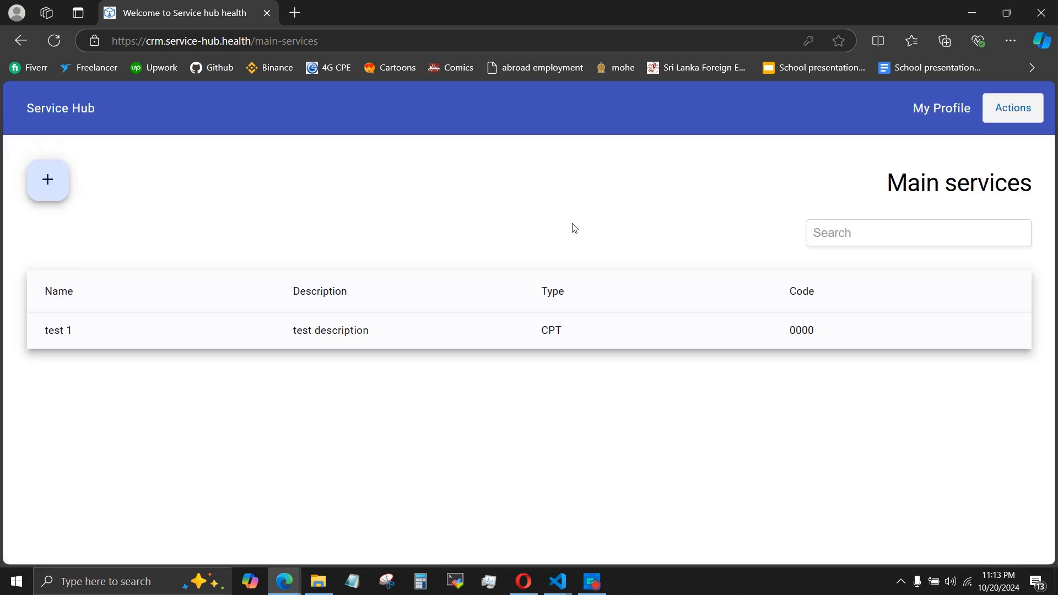
left_click(44, 175)
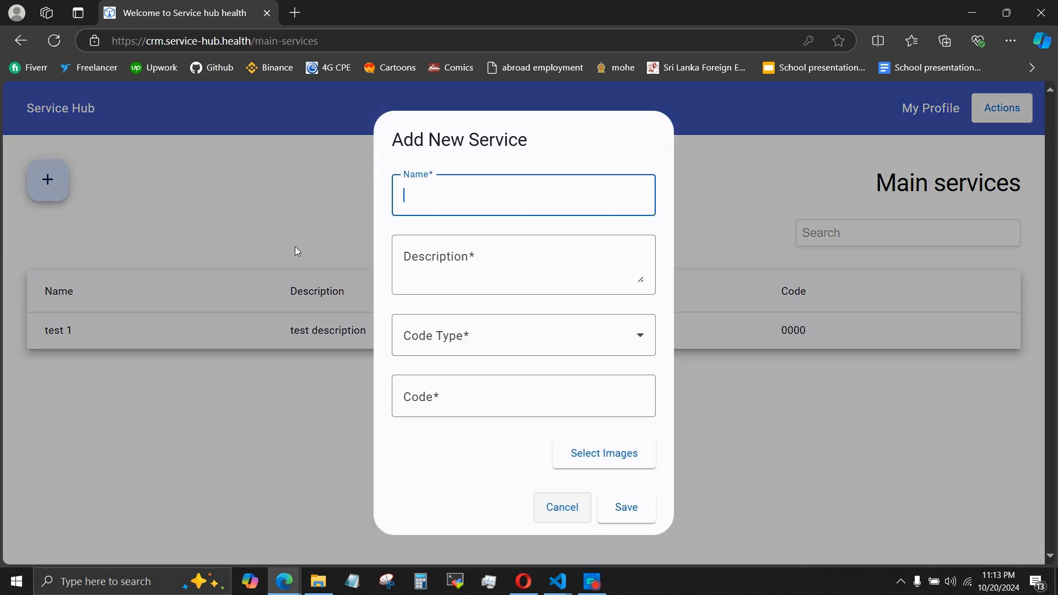
type("test 2 patient")
key("Tab")
type("des")
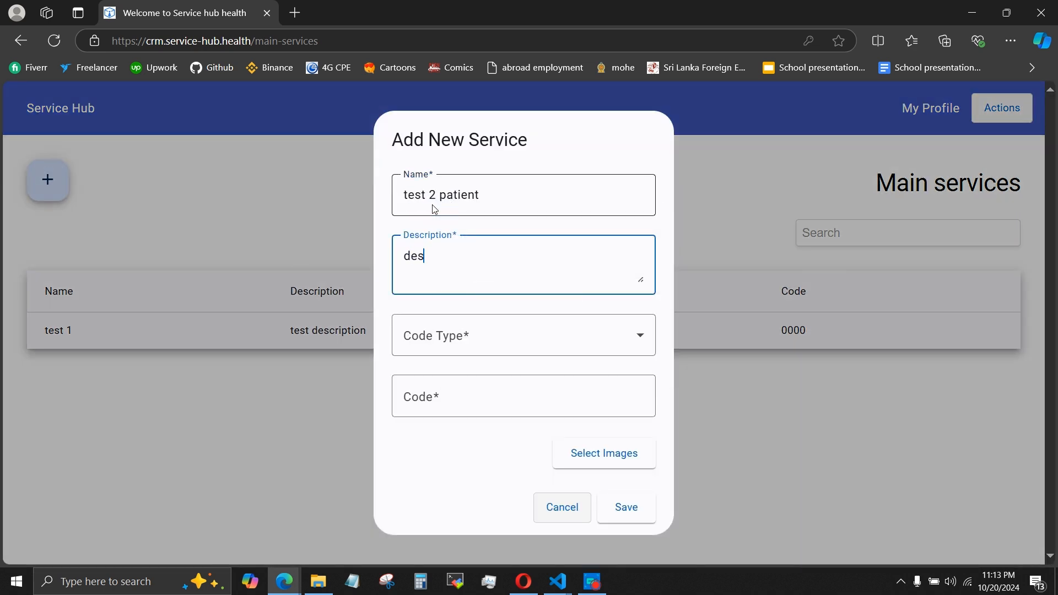
key("shift+Tab")
key("Right")
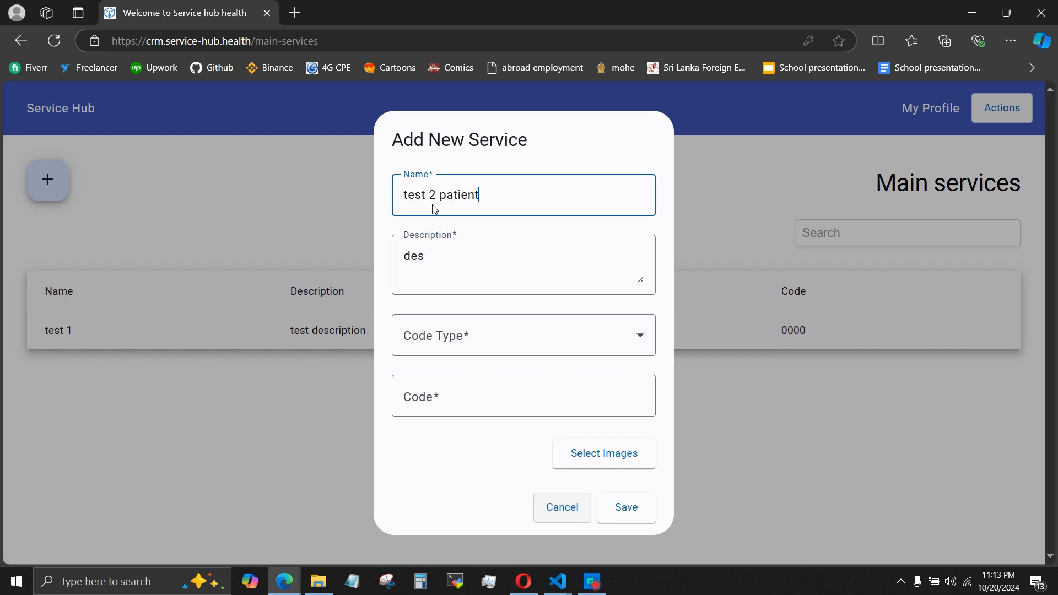
key("ctrl+shift+Left")
type("service")
key("Tab")
type("cription 2")
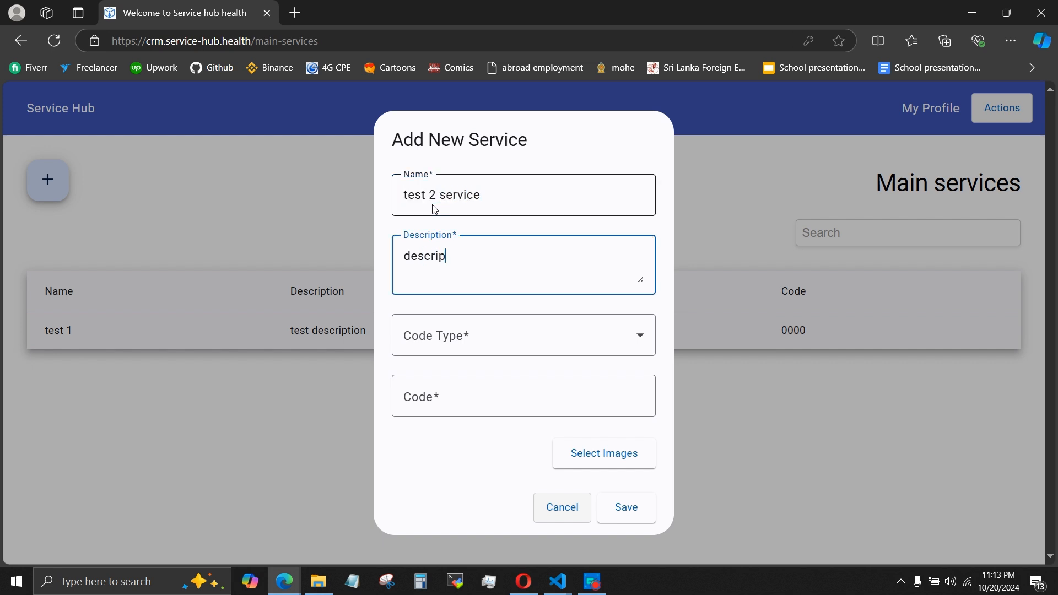
Set the new service's code type to CPT and its code to 000.
key("Tab")
key("Down")
key("Return")
key("Down")
key("Down")
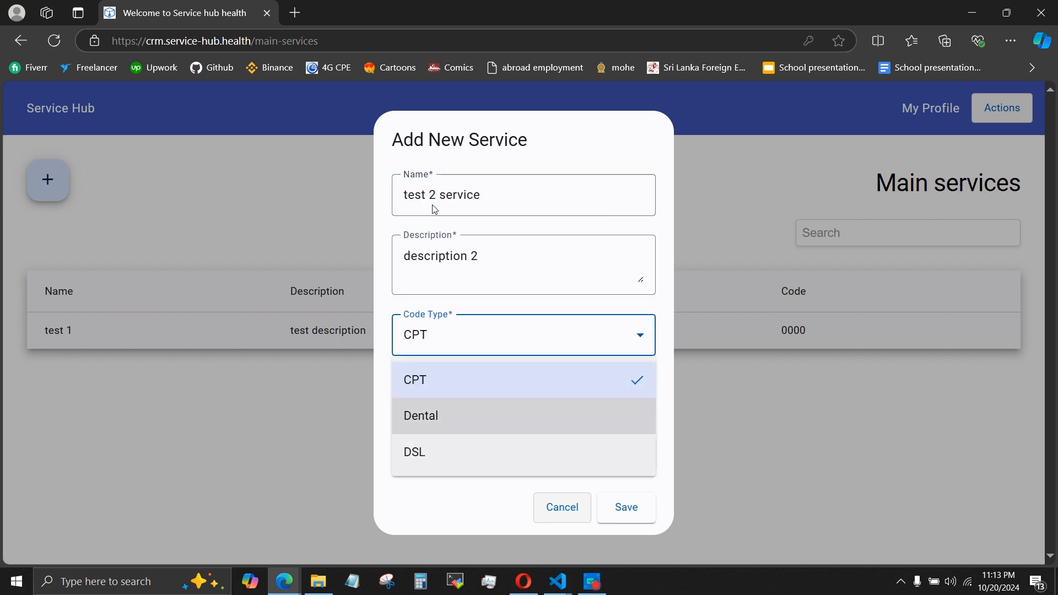
key("Down")
key("Up")
key("Up")
key("Return")
key("Tab")
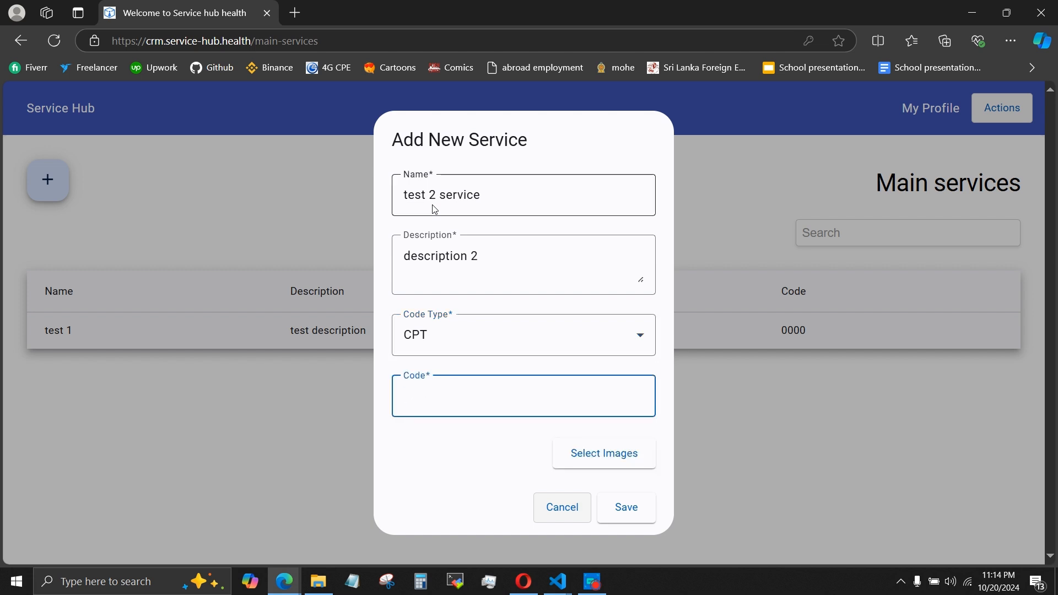
type("000")
Attach "image for users.png" from Downloads to the new service.
left_click(576, 450)
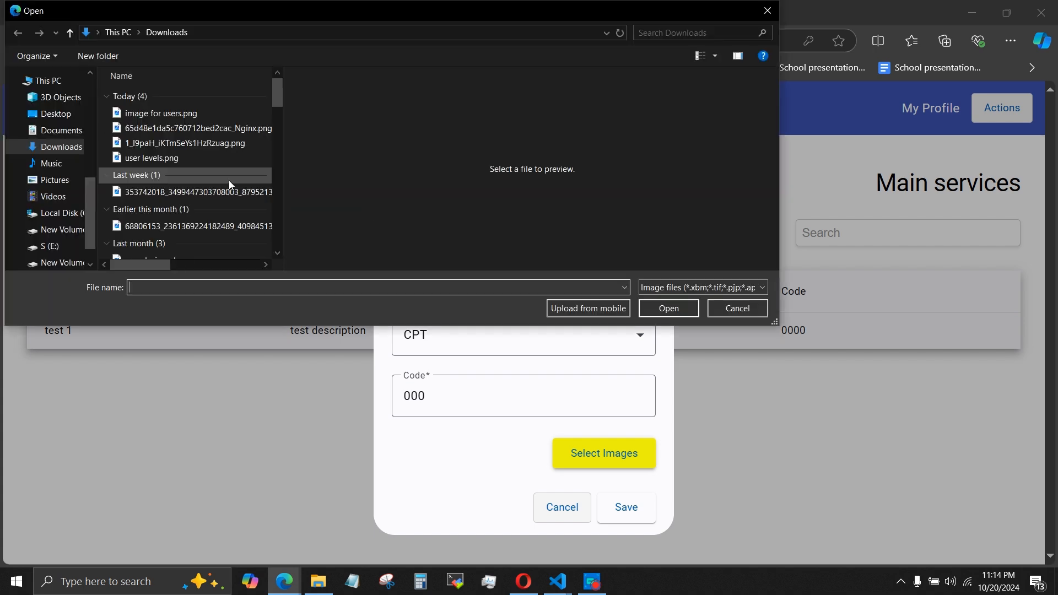
left_click(165, 113)
left_click(657, 305)
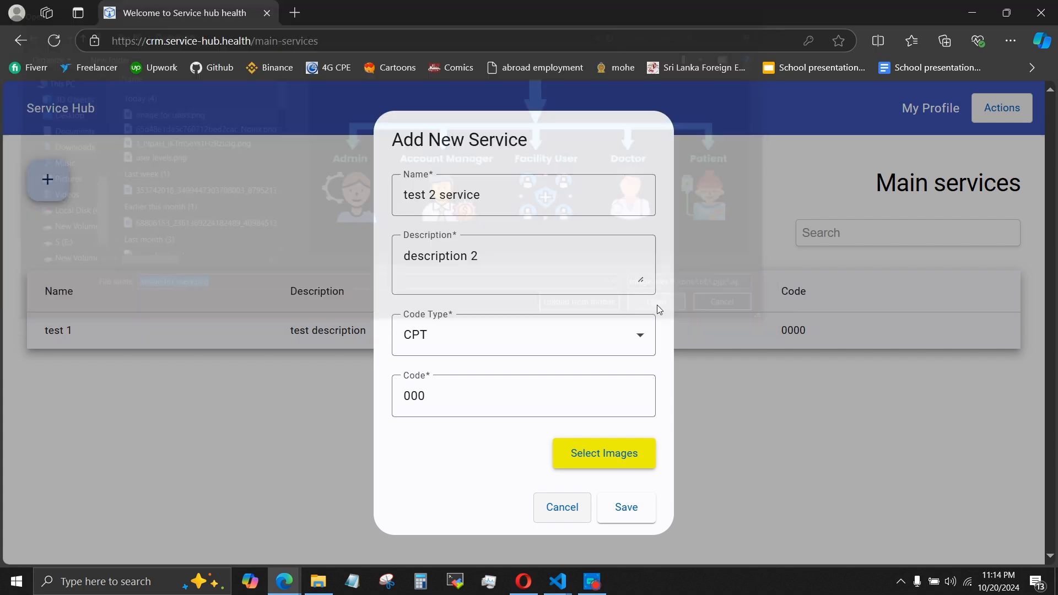
Select 65d48e1da5c760712bed2cac_Nginx.png as the new service's image and save the service.
scroll(541, 439, "down", 2)
left_click(593, 391)
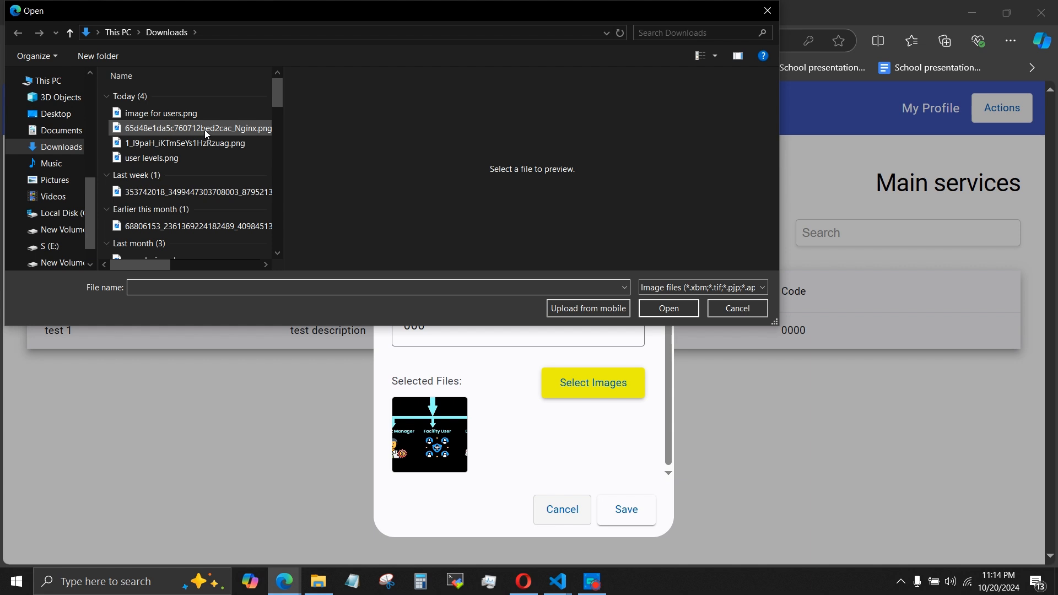
left_click(202, 130)
double_click(203, 130)
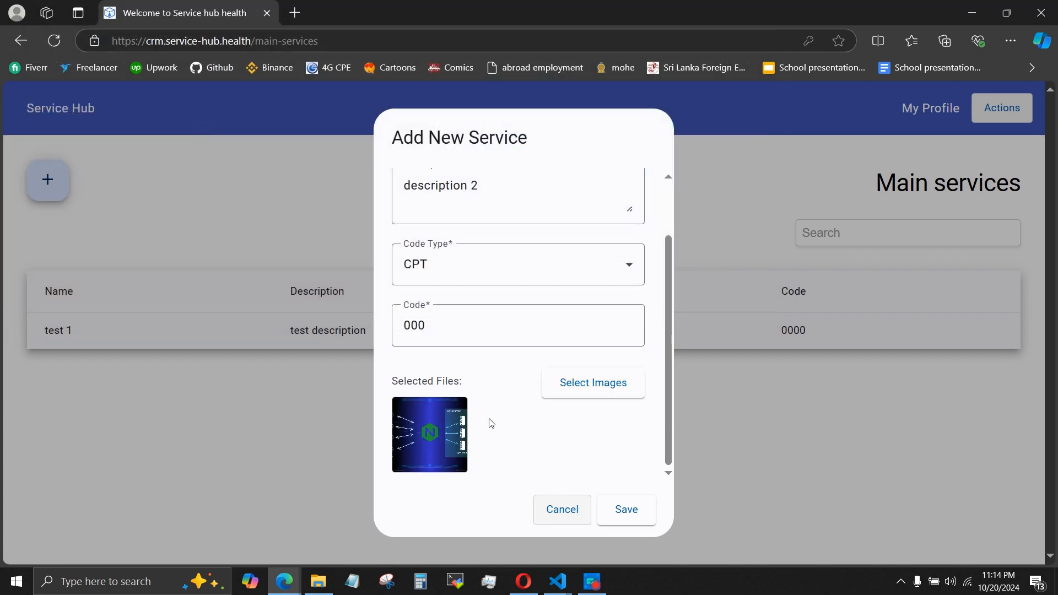
left_click(625, 522)
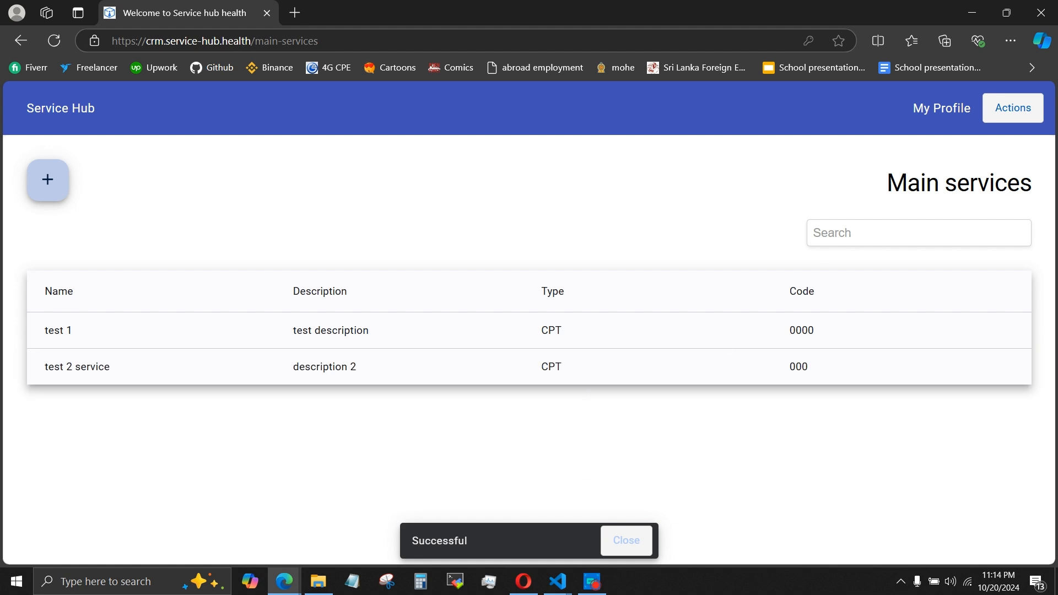
Search the main services for "test 1", then shorten the search text to "tes".
left_click(851, 233)
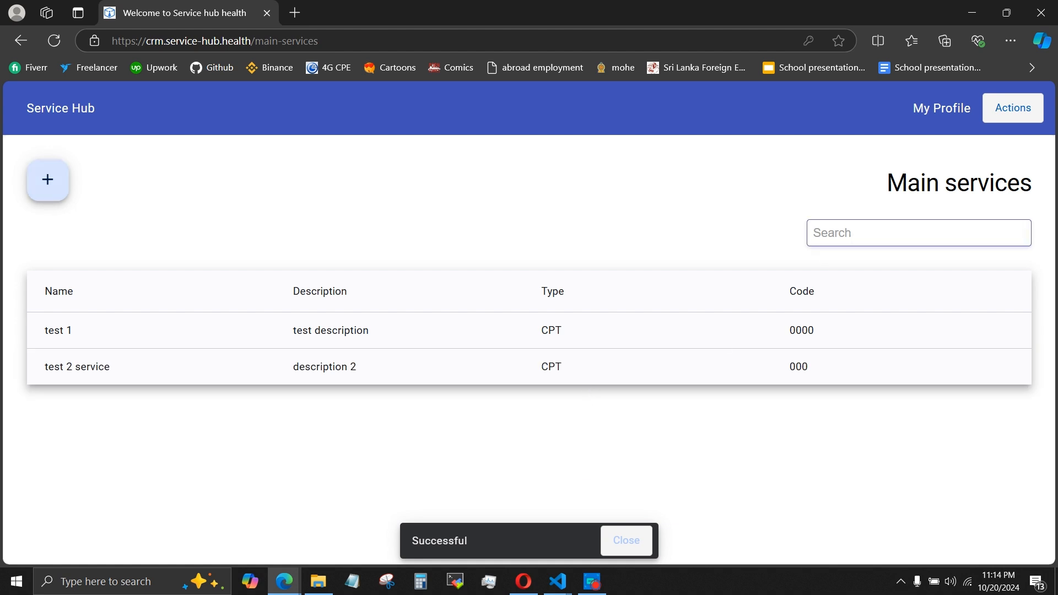
type("test 1")
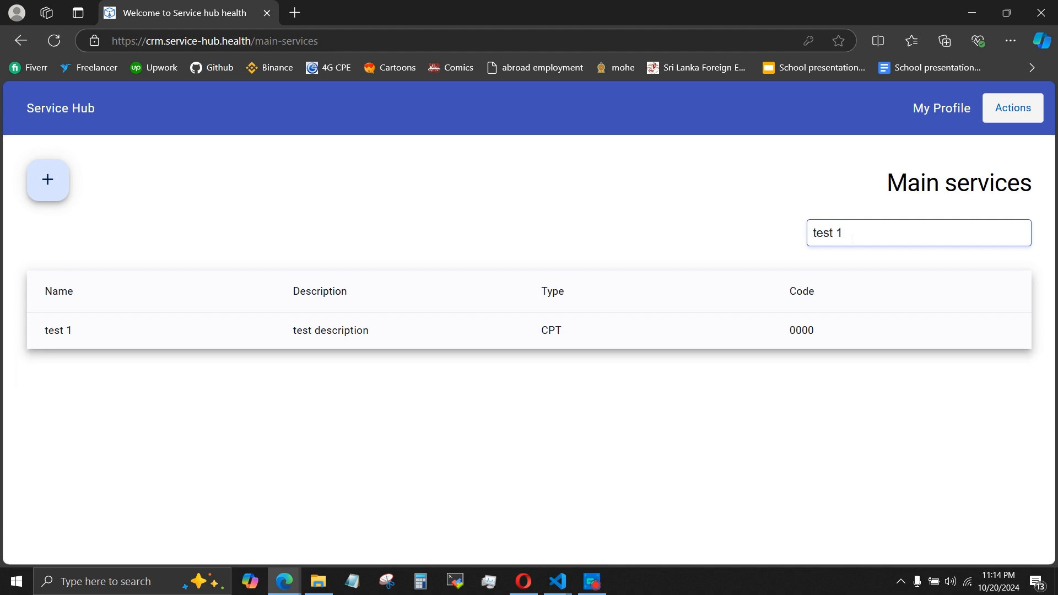
key("BackSpace")
key("BackSpace")
key("BackSpace")
key("BackSpace")
key("BackSpace")
key("BackSpace")
Open the test 2 service, upload 1_l9paH_iKTmSeYs1HzRzuag.png to it, and delete its Nginx image.
left_click(468, 358)
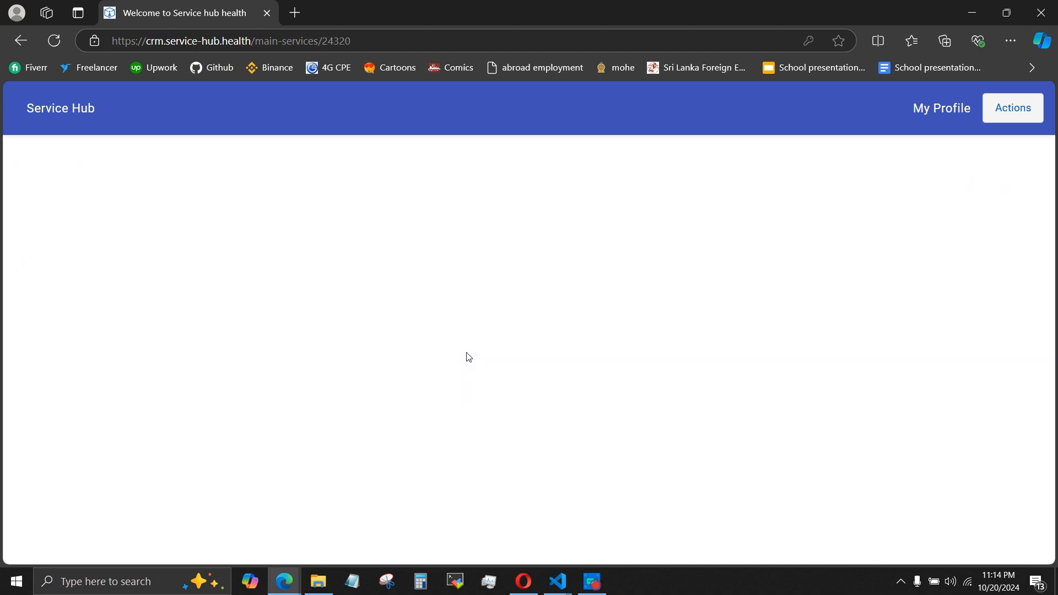
left_click(77, 408)
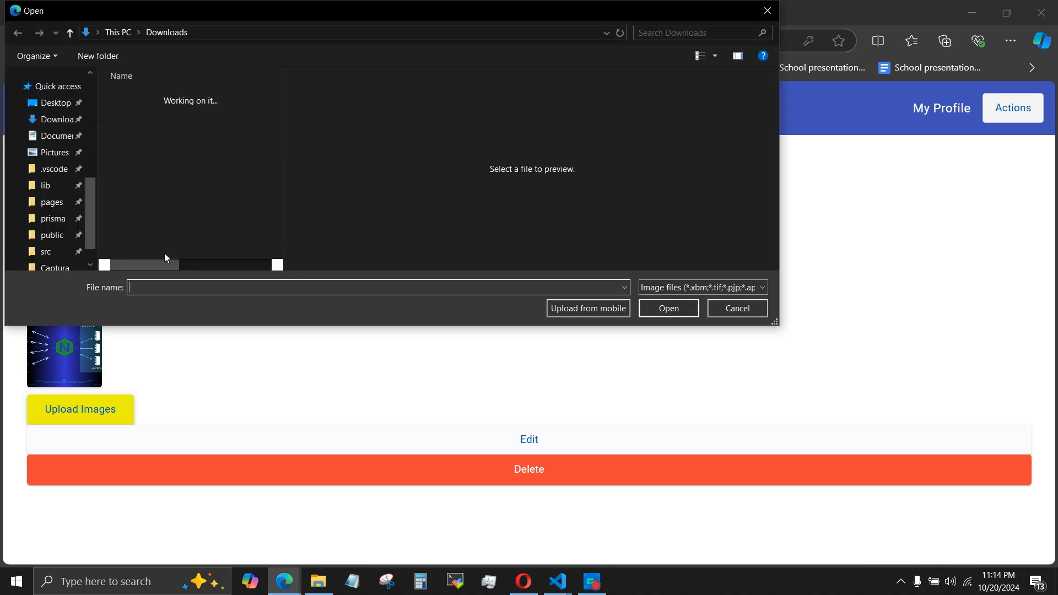
left_click(181, 144)
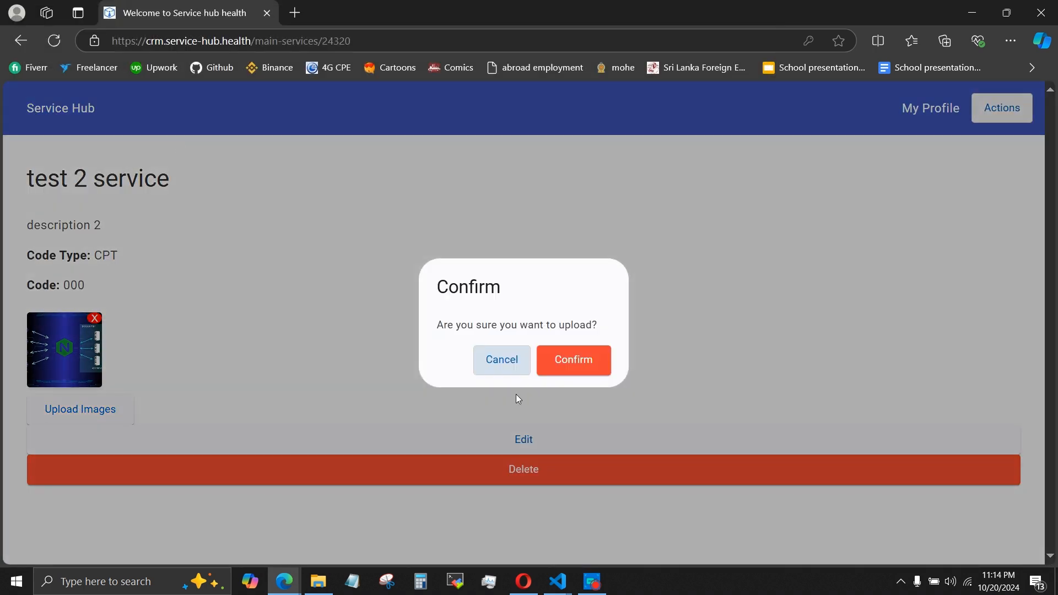
left_click(562, 368)
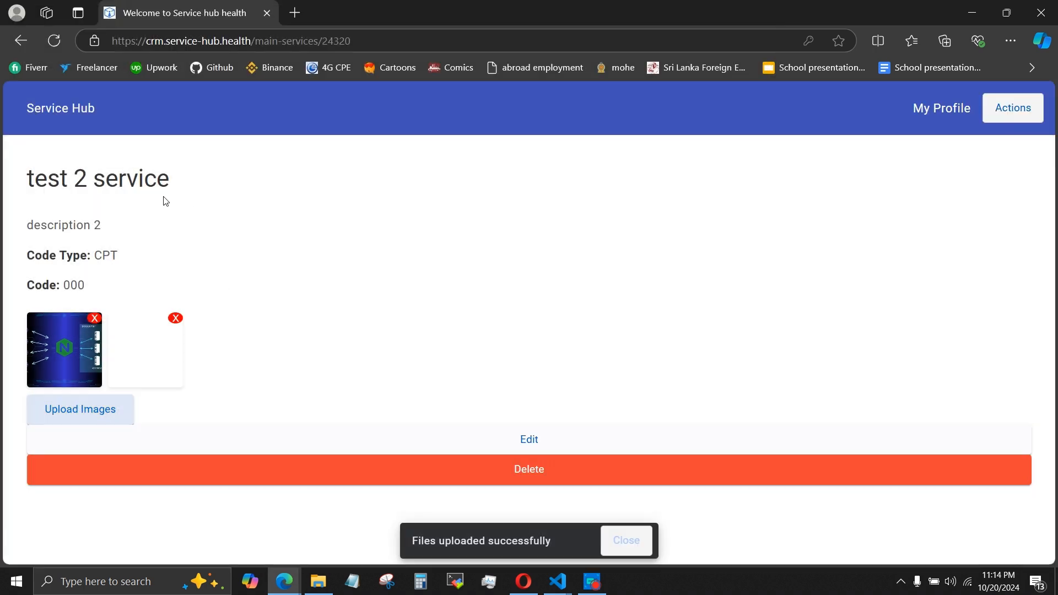
left_click(619, 540)
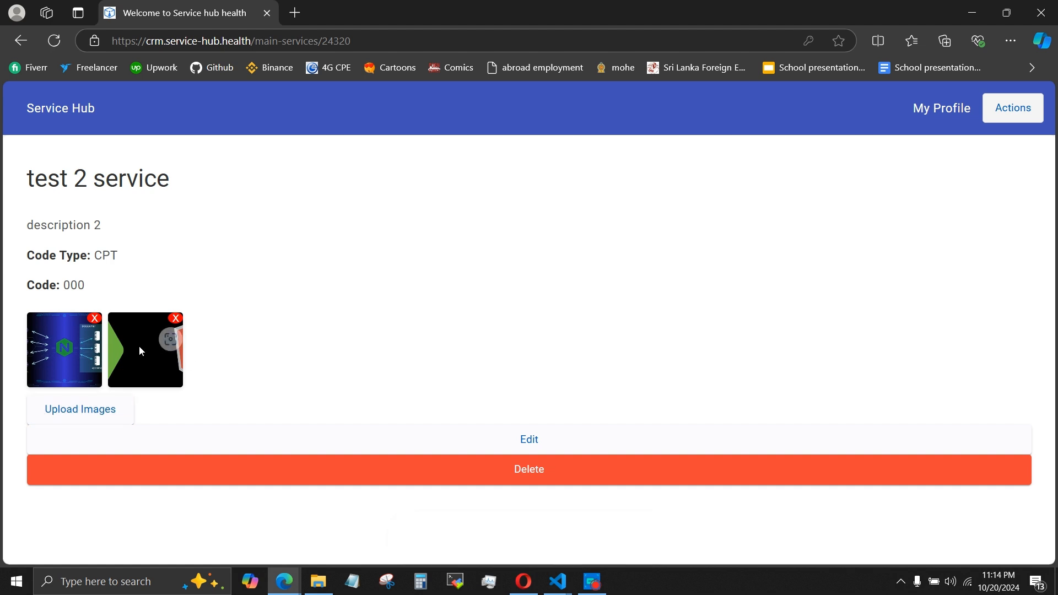
left_click(95, 318)
left_click(578, 348)
Rename the service to "test 2 service8", save it, and check the updated name on its page.
left_click(454, 428)
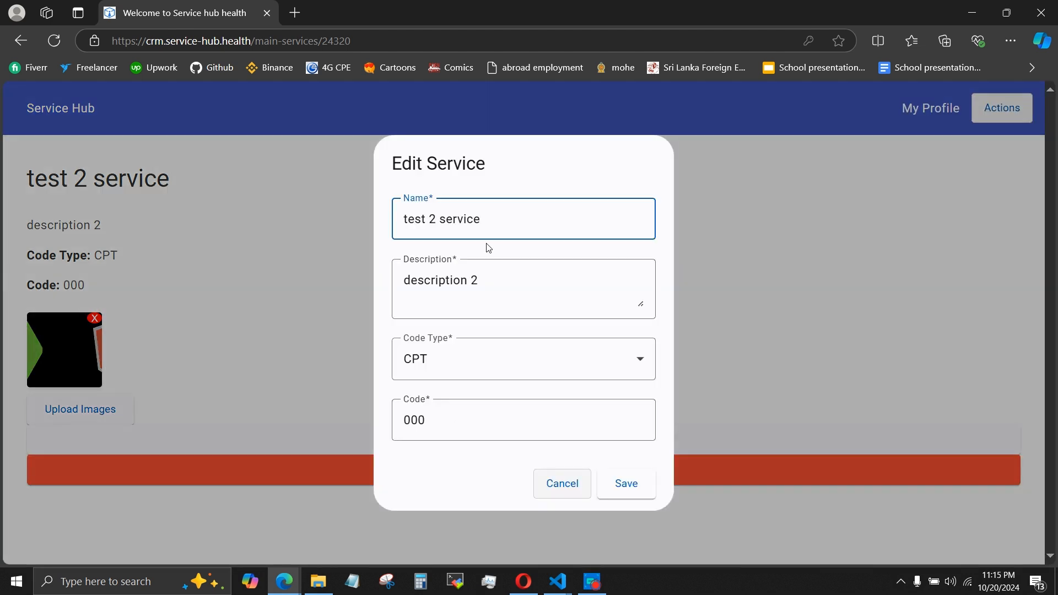
left_click(630, 482)
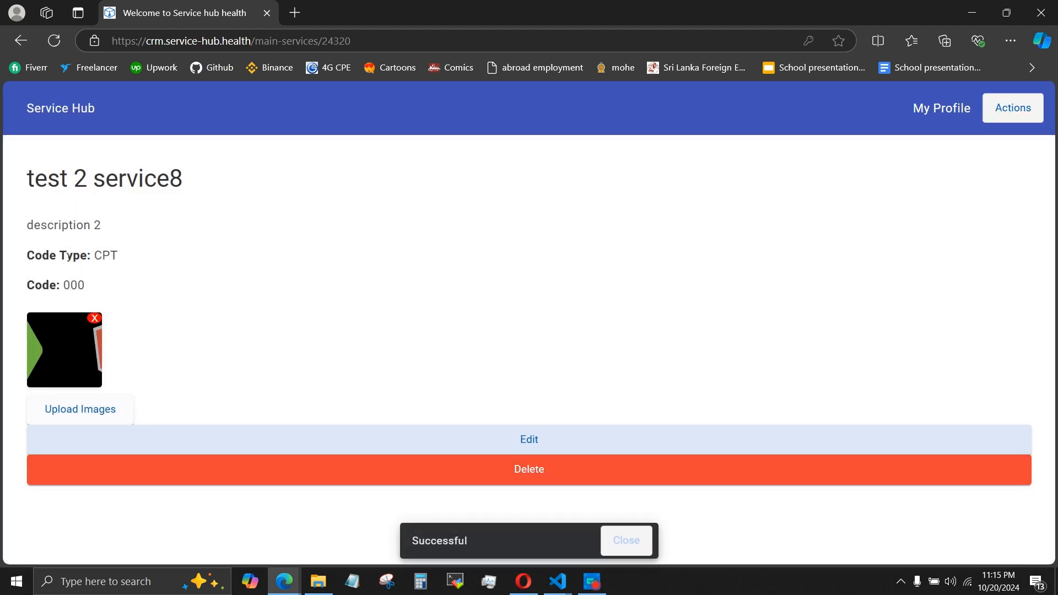
left_click_drag(172, 182, 183, 178)
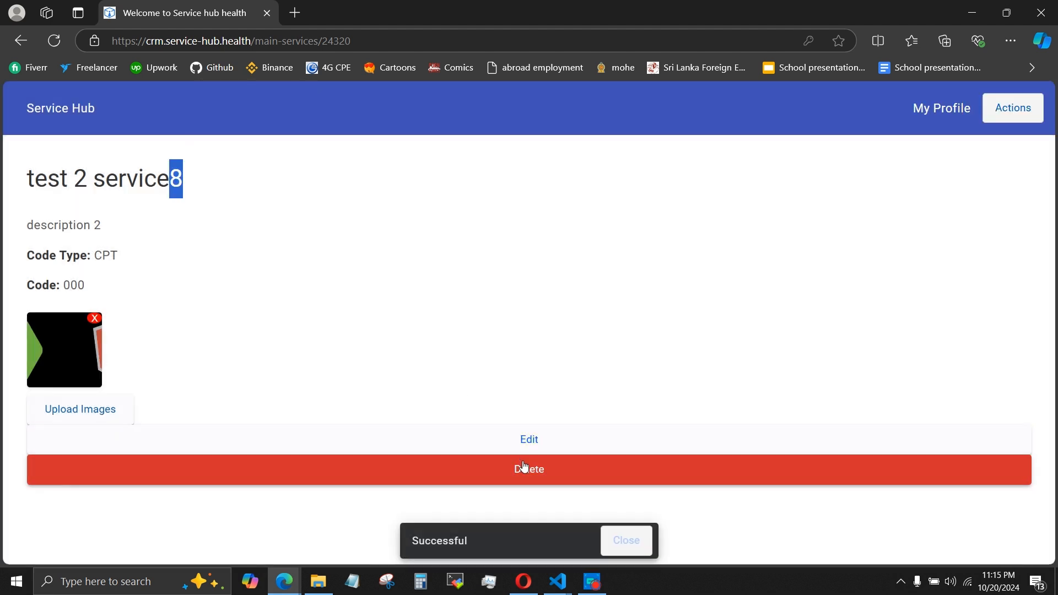
left_click(644, 551)
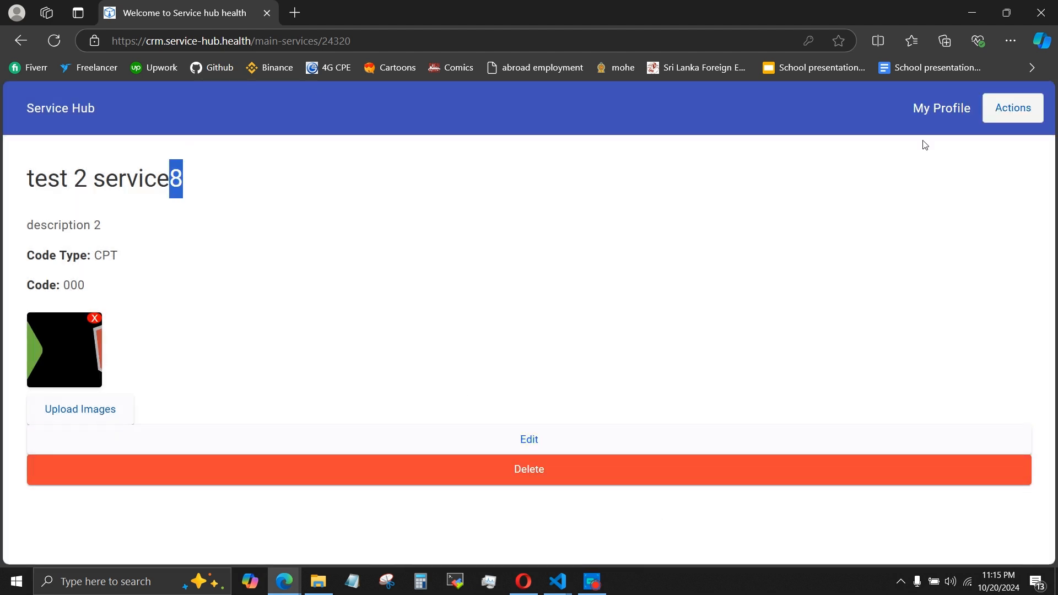
Open the Users page and preview its role categories in the iPhone SE mobile layout before returning to desktop.
left_click(1000, 113)
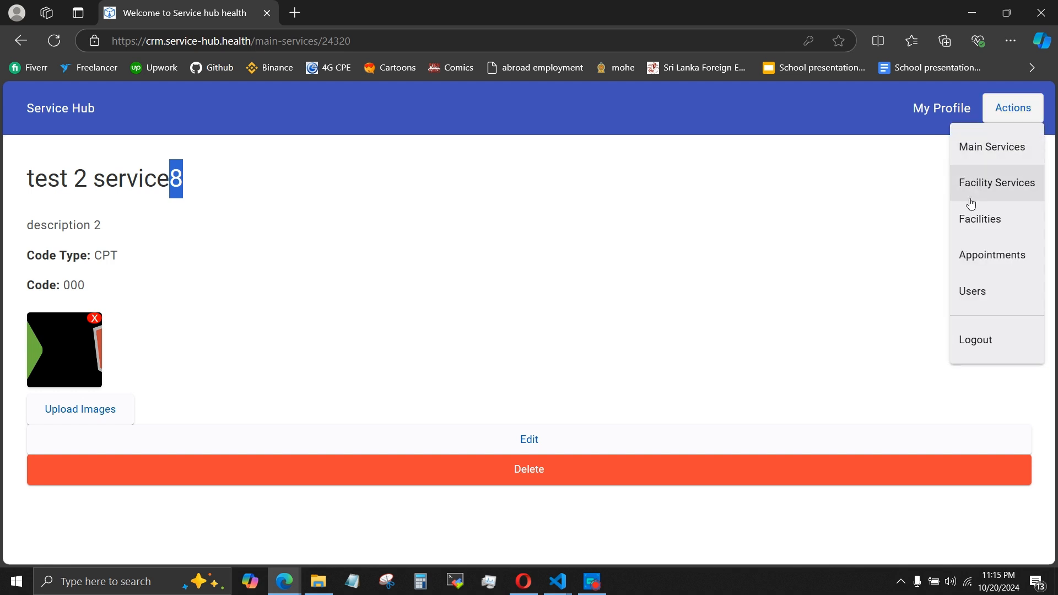
left_click(978, 291)
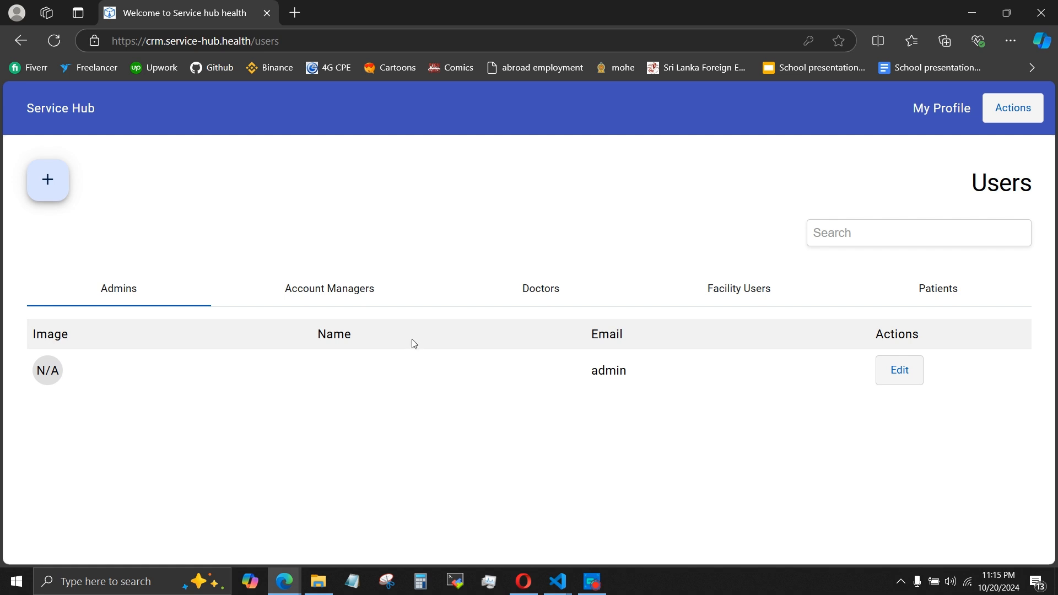
left_click(921, 369)
key("F12")
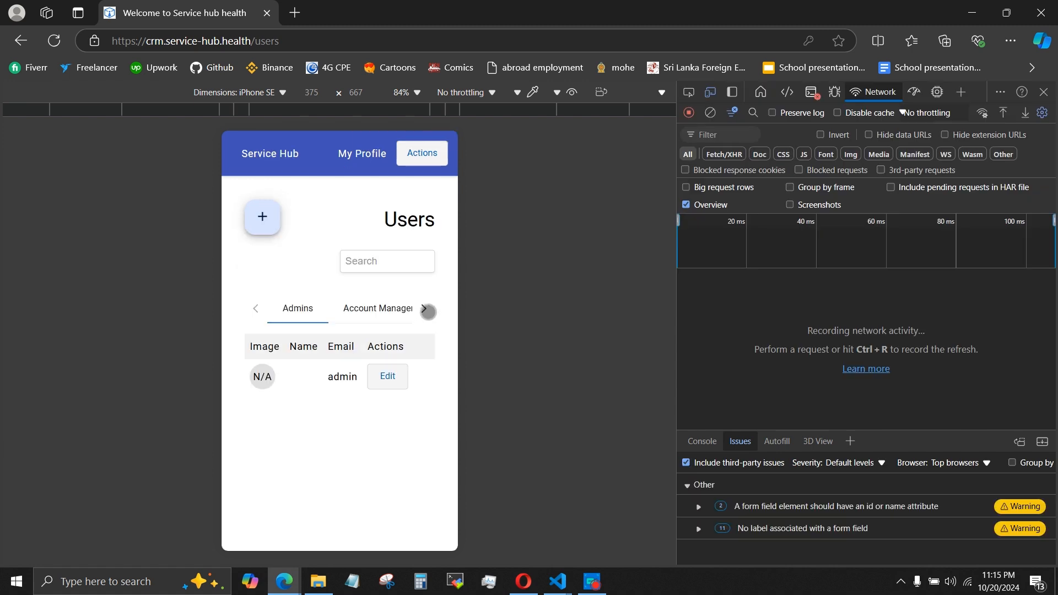
left_click(429, 313)
left_click(429, 313)
left_click(429, 312)
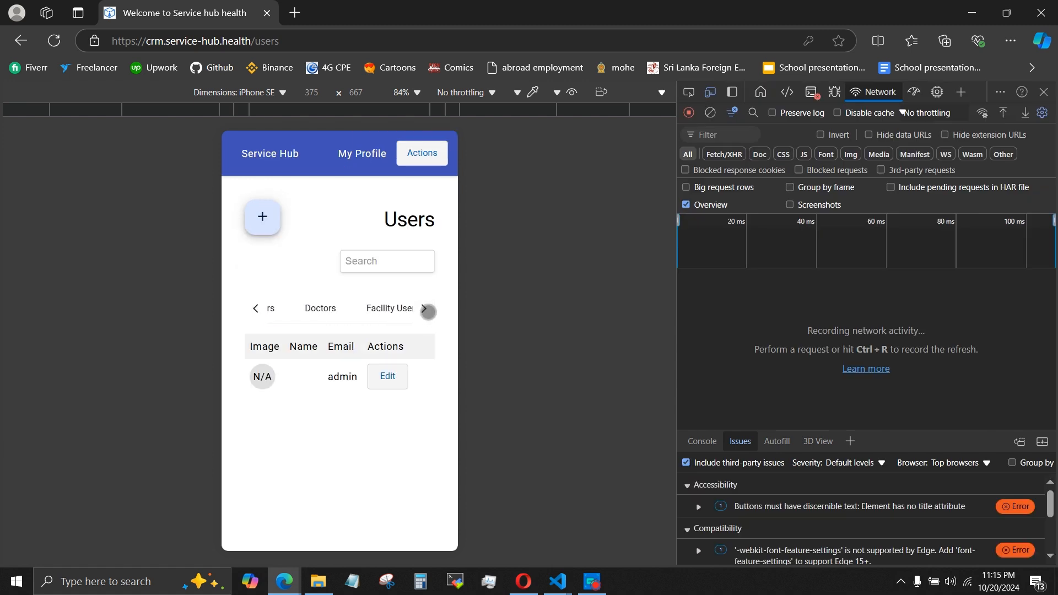
key("F12")
Look through the account manager, doctor, facility user and patient lists, ending on the doctors.
left_click(351, 304)
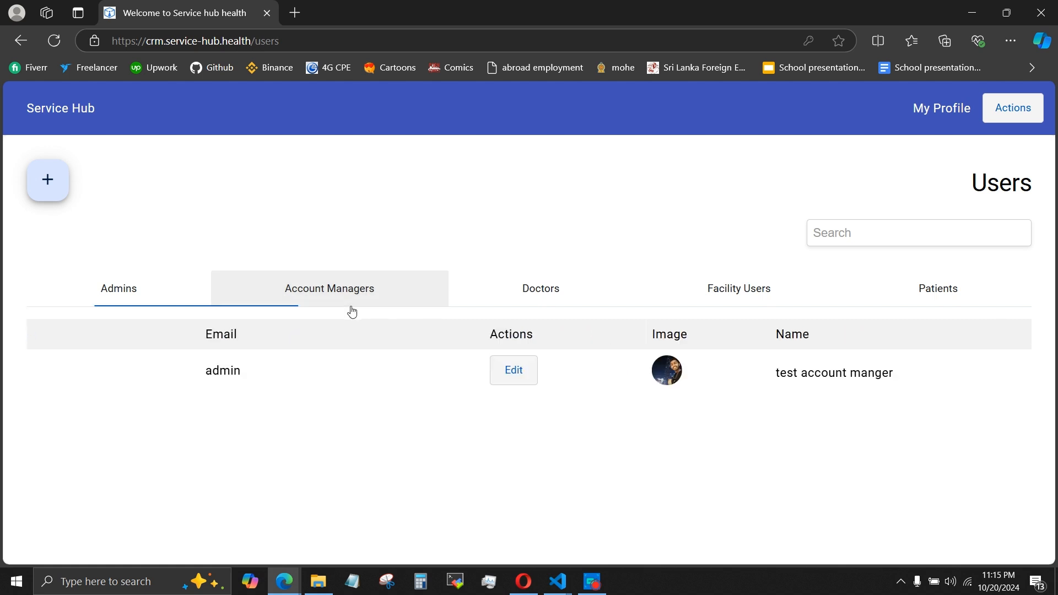
left_click(510, 297)
left_click(692, 286)
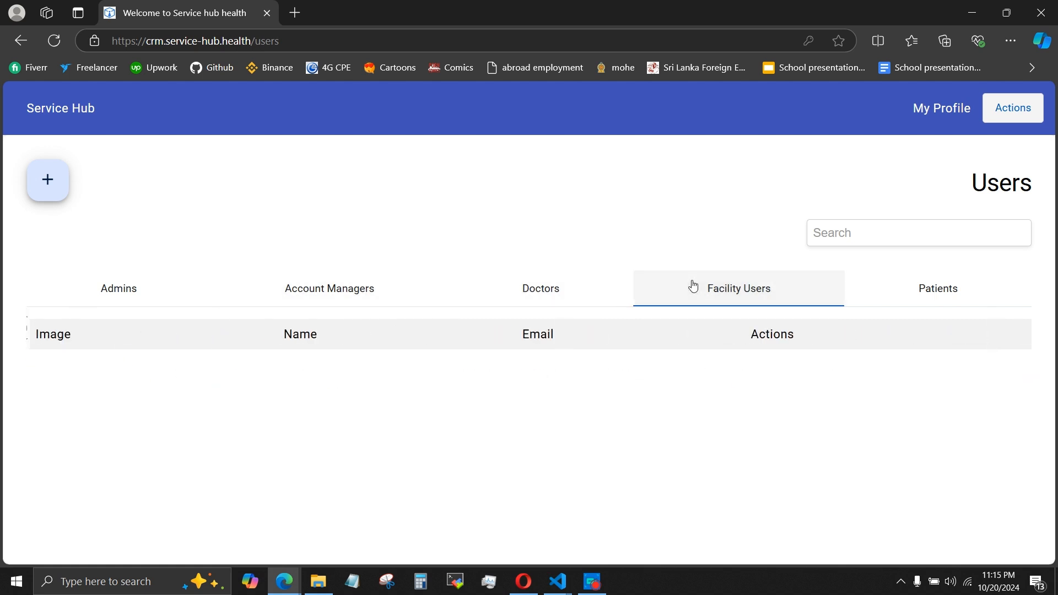
left_click(928, 287)
left_click(759, 284)
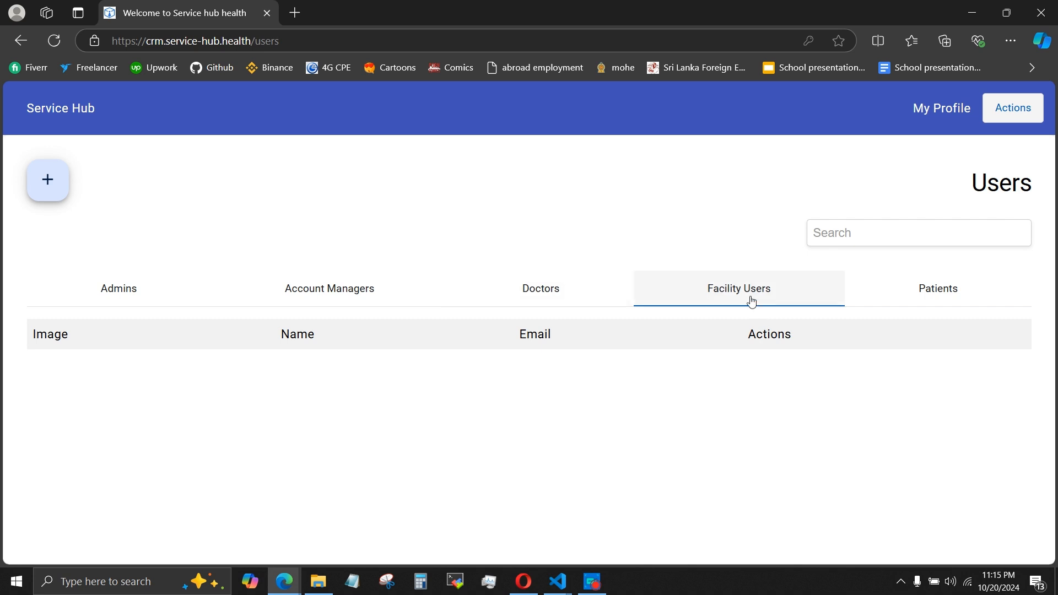
left_click(579, 295)
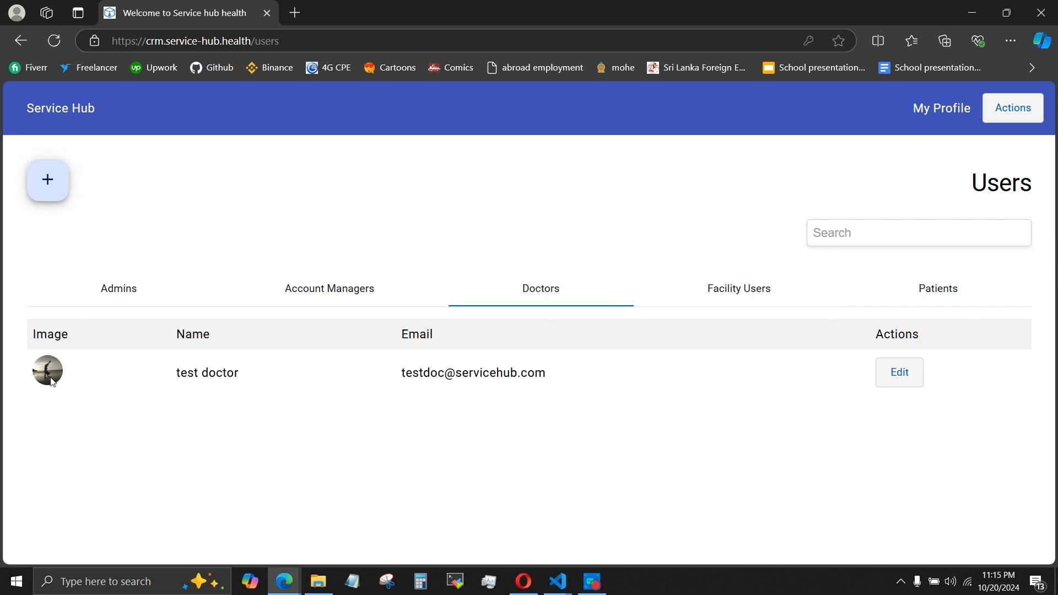
Review the listed doctor's full user details and close them.
left_click(51, 379)
scroll(483, 333, "down", 2)
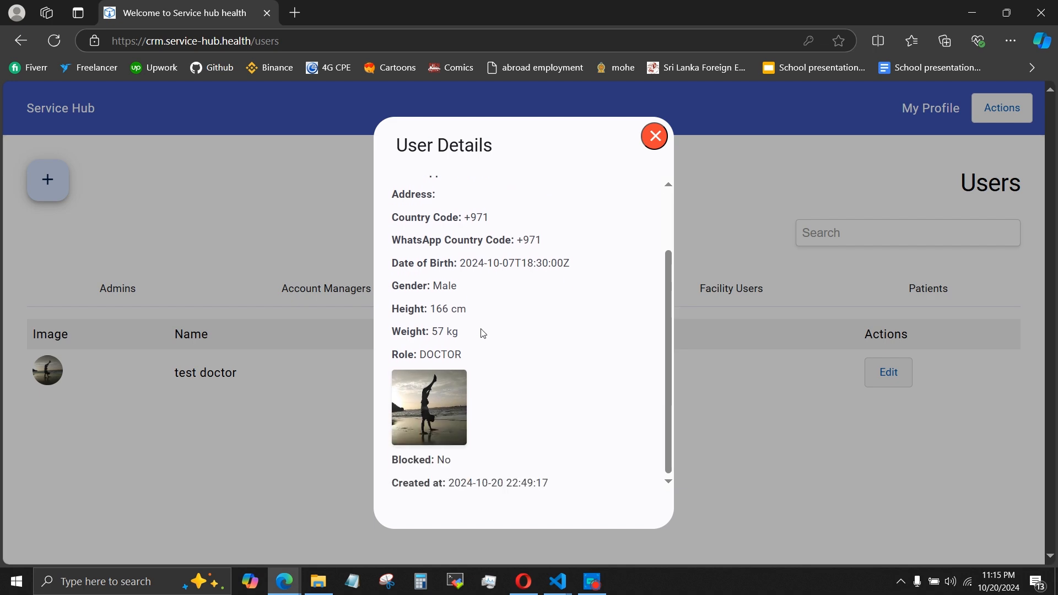
scroll(511, 290, "up", 2)
left_click(654, 144)
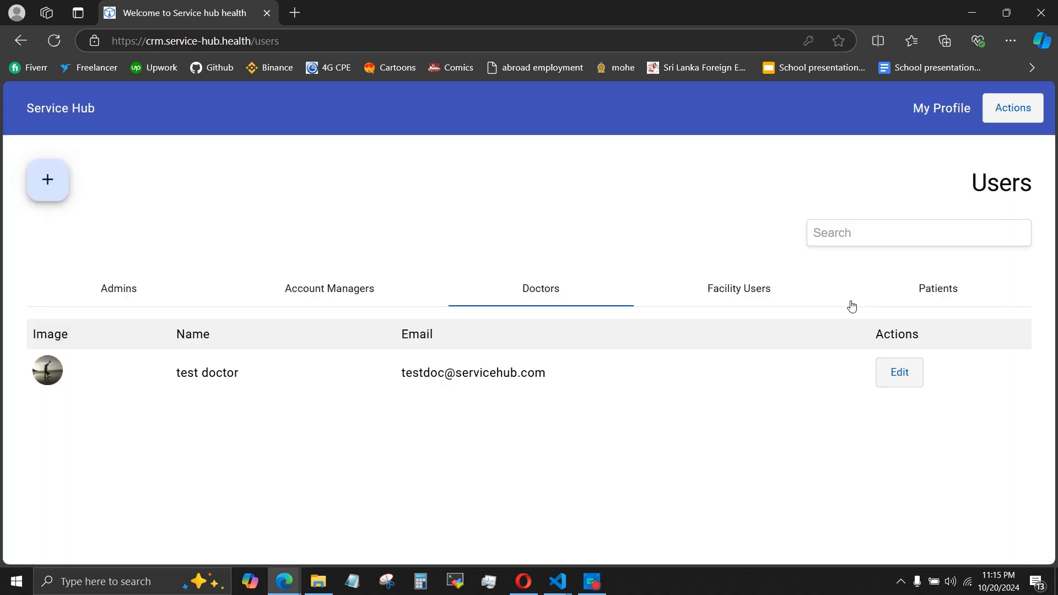
Open the listed doctor's record for editing and look through all of its fields.
left_click(895, 380)
scroll(544, 304, "down", 3)
scroll(544, 305, "up", 3)
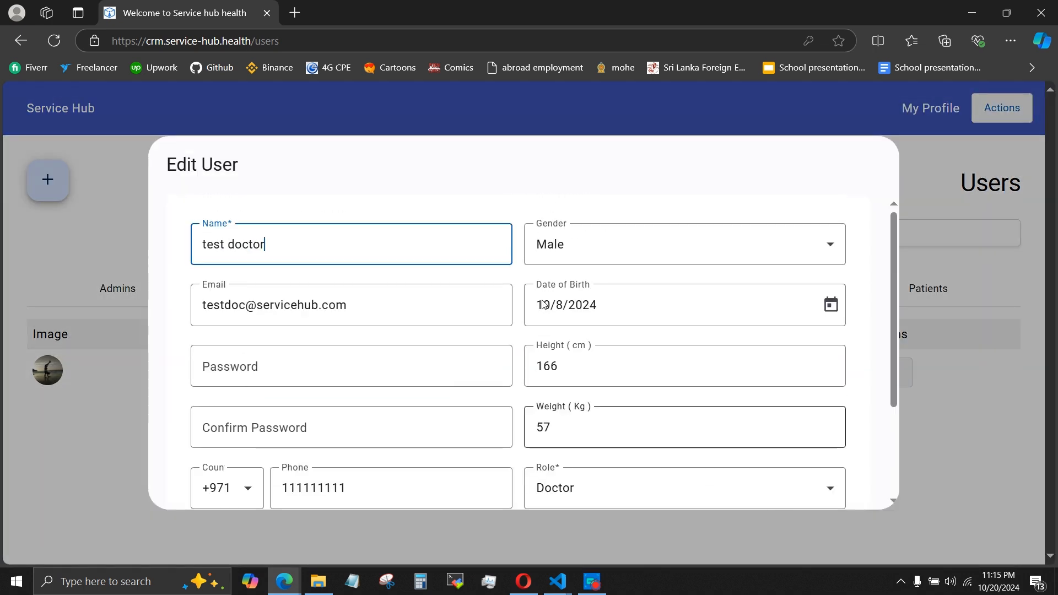
scroll(544, 304, "down", 3)
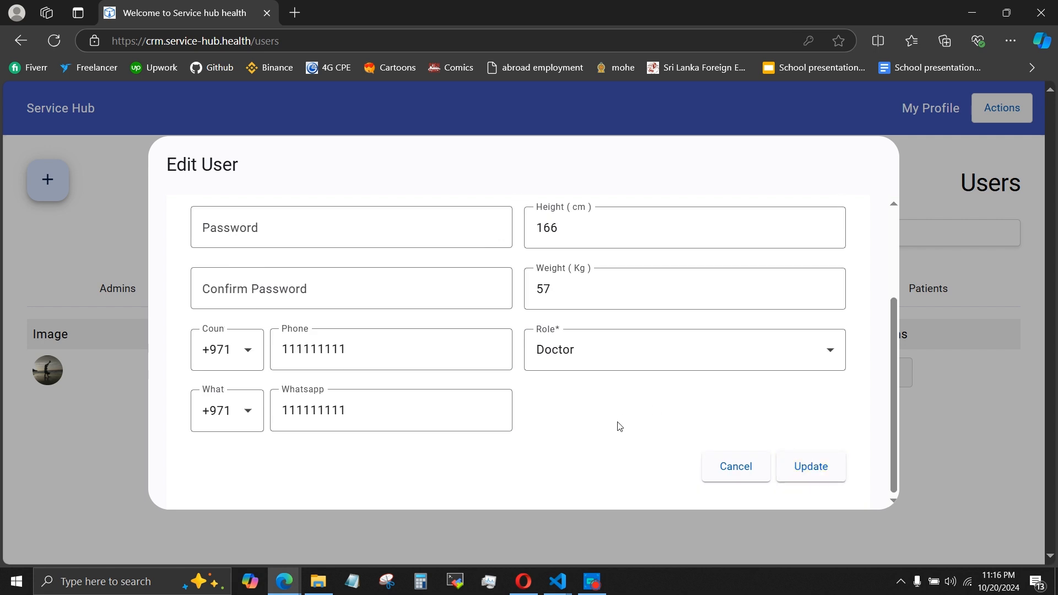
scroll(387, 343, "up", 3)
scroll(575, 361, "down", 3)
scroll(432, 331, "up", 3)
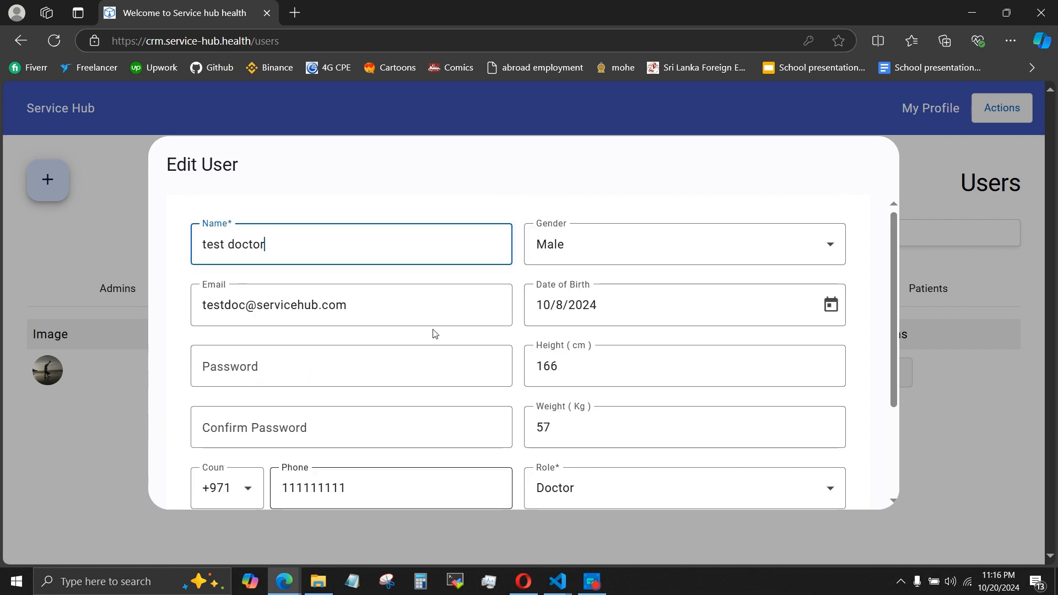
Append "3" to the doctor's email, save the update, and reopen the record briefly to check the new email.
left_click(345, 307)
type("3")
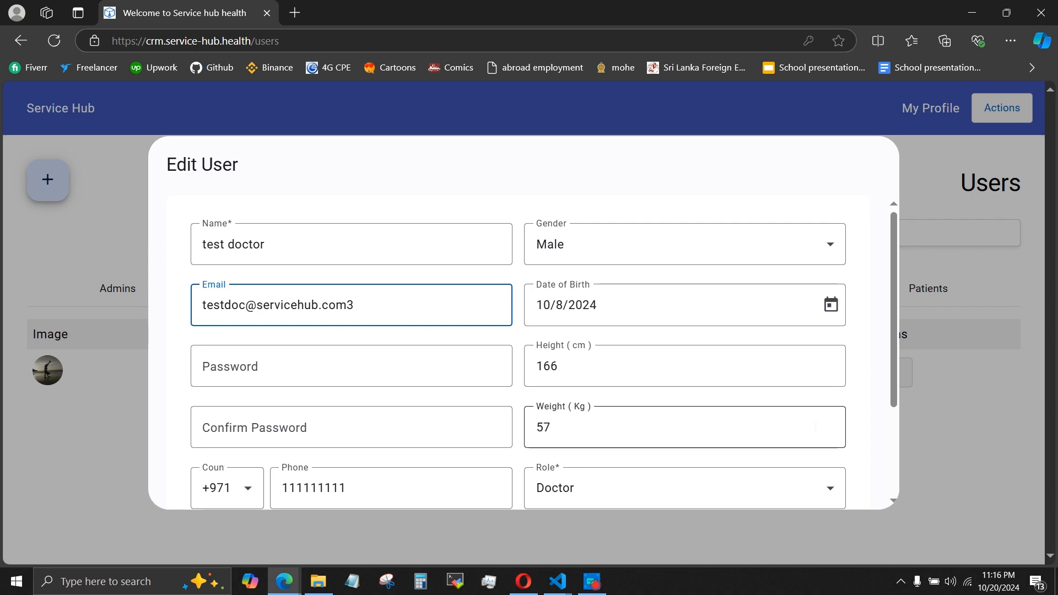
scroll(718, 404, "down", 5)
left_click(815, 466)
left_click(878, 372)
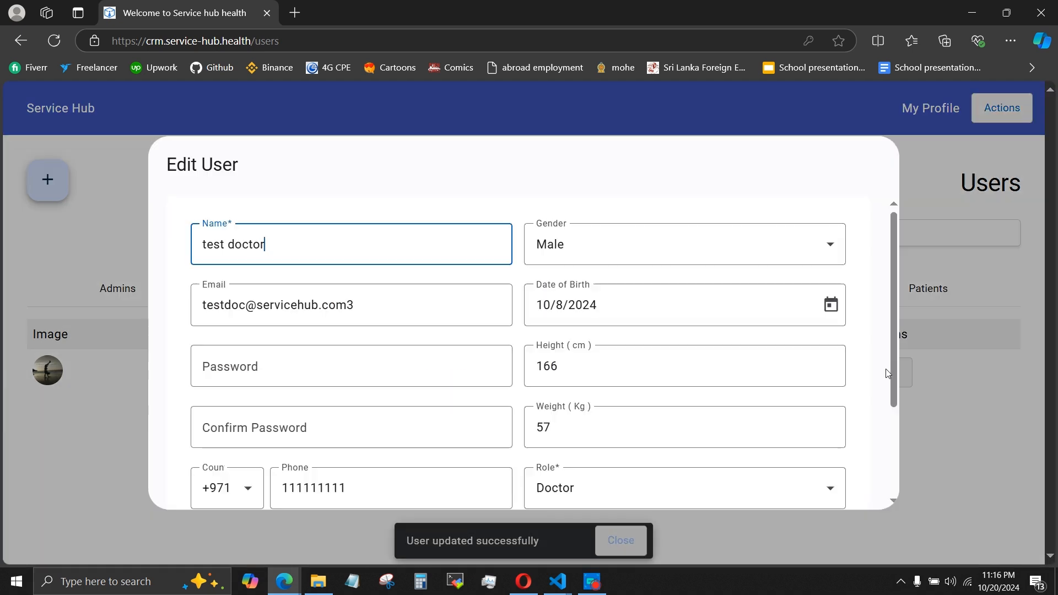
left_click(122, 438)
Start a new user named "user under facility", fill in the email, and enter and confirm the account password.
left_click(48, 180)
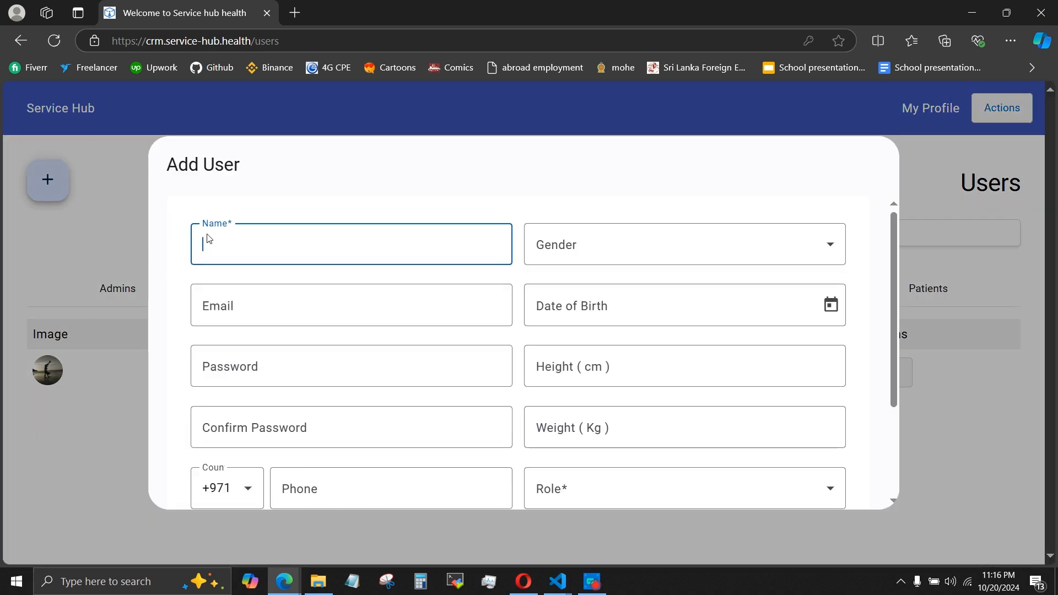
type("user under facility")
key("Tab")
type("email@email.email")
key("Tab")
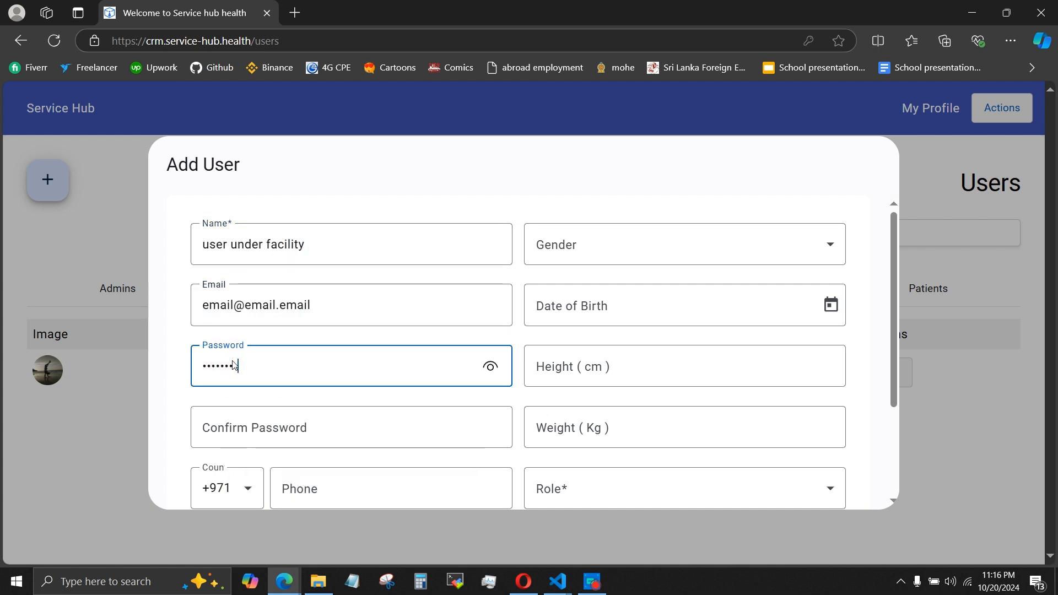
key("Tab")
type("••••••••")
Fill in the new user's phone and WhatsApp numbers.
scroll(325, 348, "down", 3)
left_click(325, 349)
key("Tab")
type("111111122")
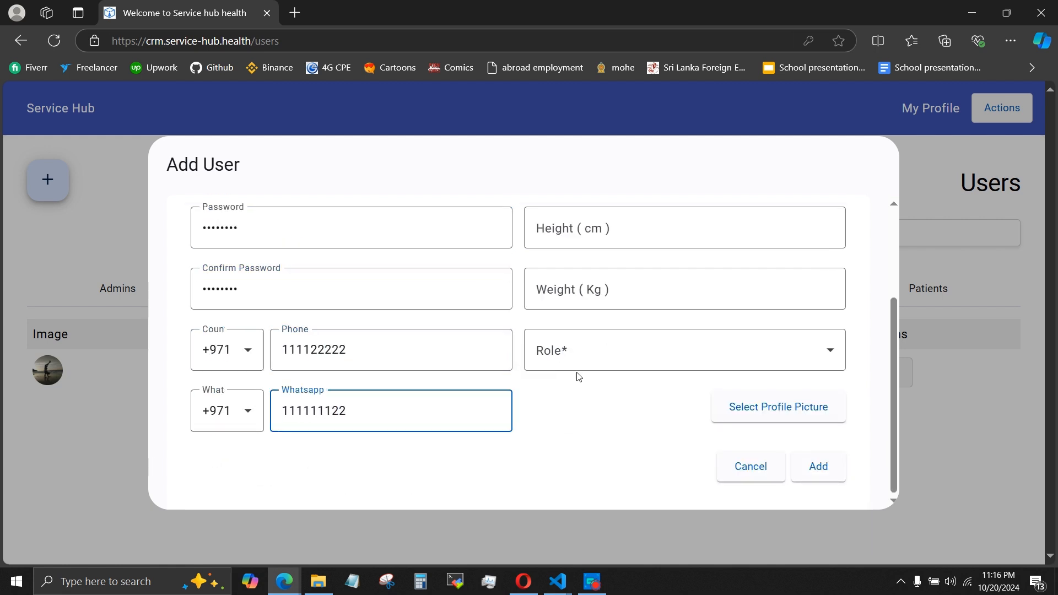
Set the new user's gender to Female, fill in the date of birth, and enter height 222 cm and weight 26 kg.
scroll(576, 373, "up", 2)
scroll(586, 239, "down", 2)
left_click(586, 239)
type("222")
Try the Account Manager and Doctor roles for the new user, ending on Facility User.
left_click(567, 360)
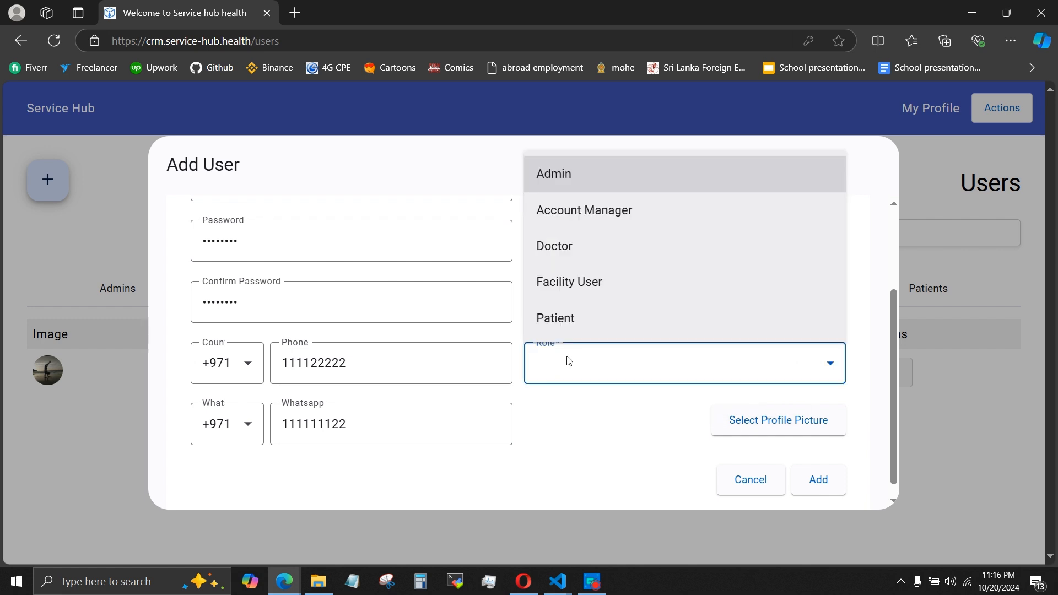
left_click(564, 211)
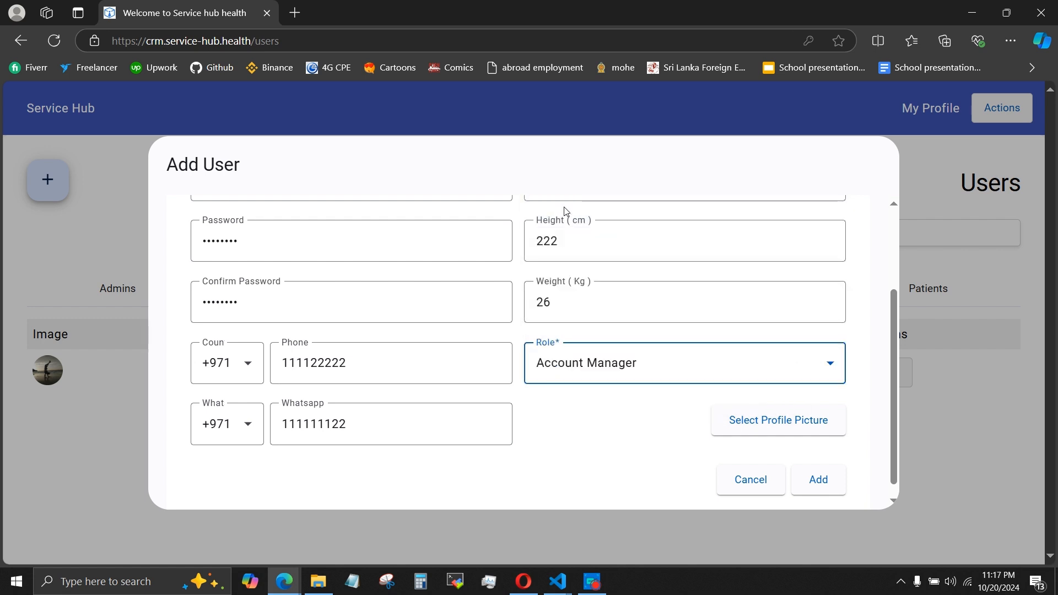
left_click(566, 361)
left_click(582, 259)
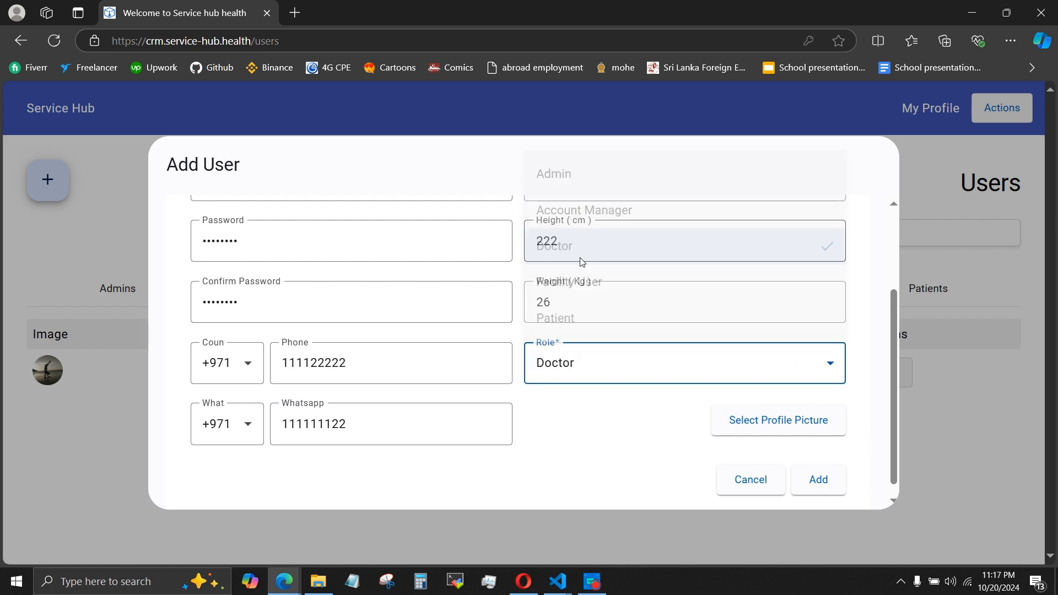
left_click(583, 366)
left_click(581, 291)
Try filtering the new user's facility choices with "clin" and other text, leaving the facility empty.
scroll(584, 443, "down", 1)
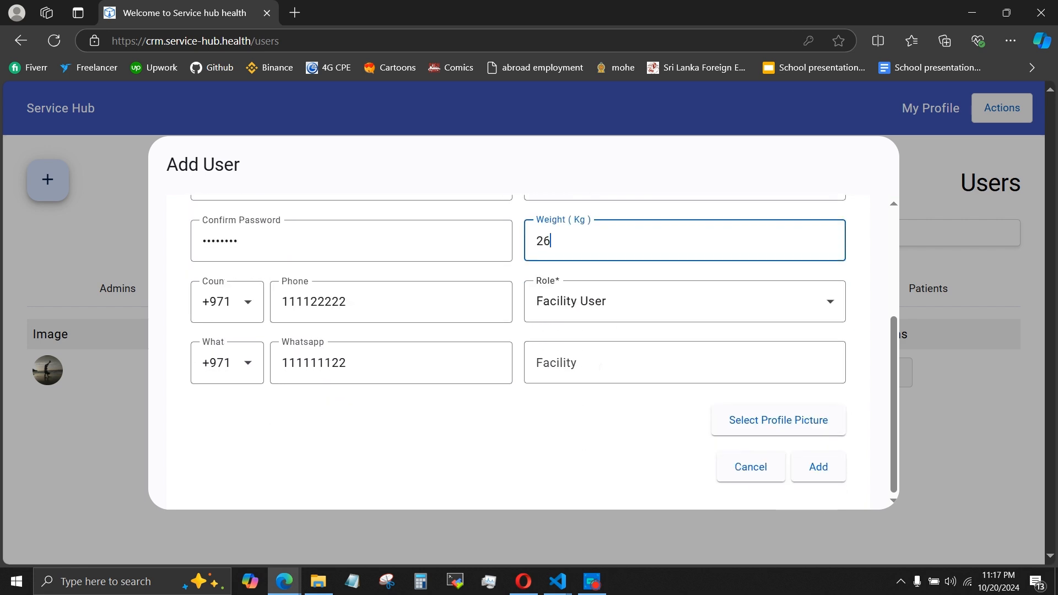
left_click(597, 373)
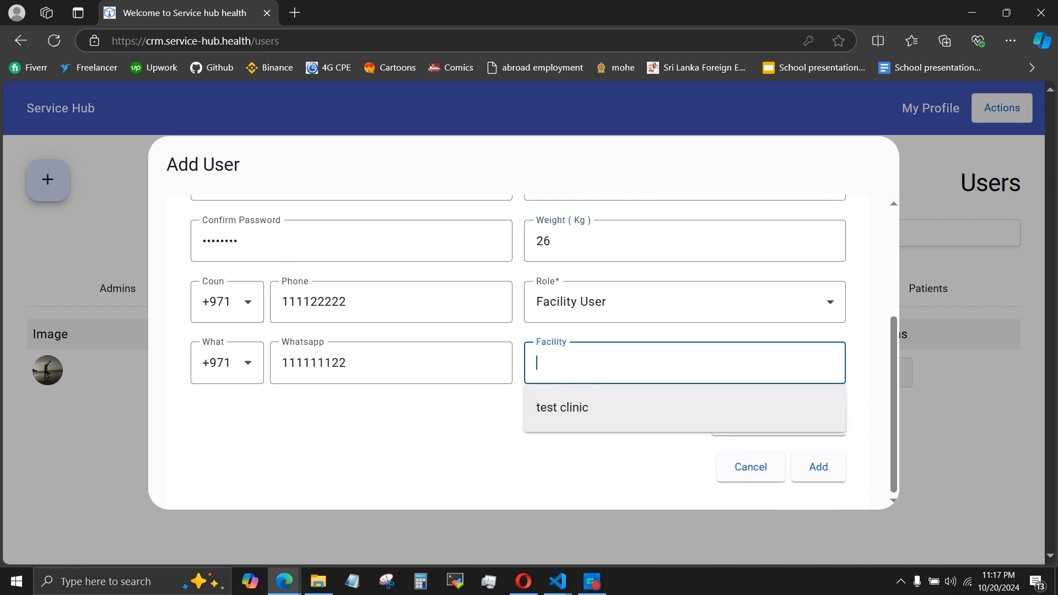
type("clind")
key("BackSpace")
Switch the new user's role to Patient and look through the extra patient fields.
left_click(649, 306)
left_click(575, 492)
scroll(503, 310, "down", 3)
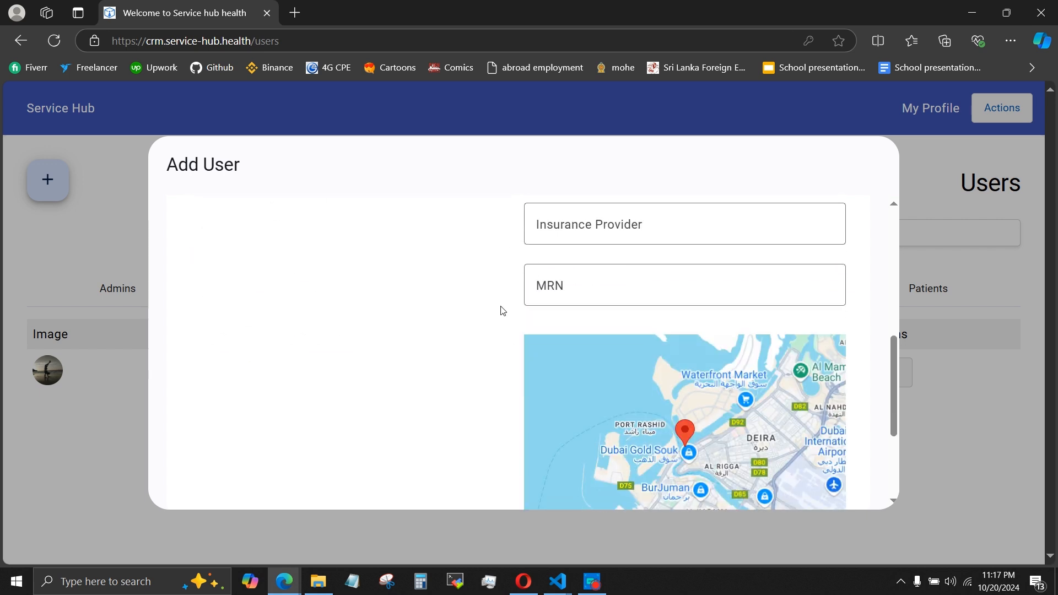
scroll(503, 310, "up", 3)
scroll(506, 419, "down", 2)
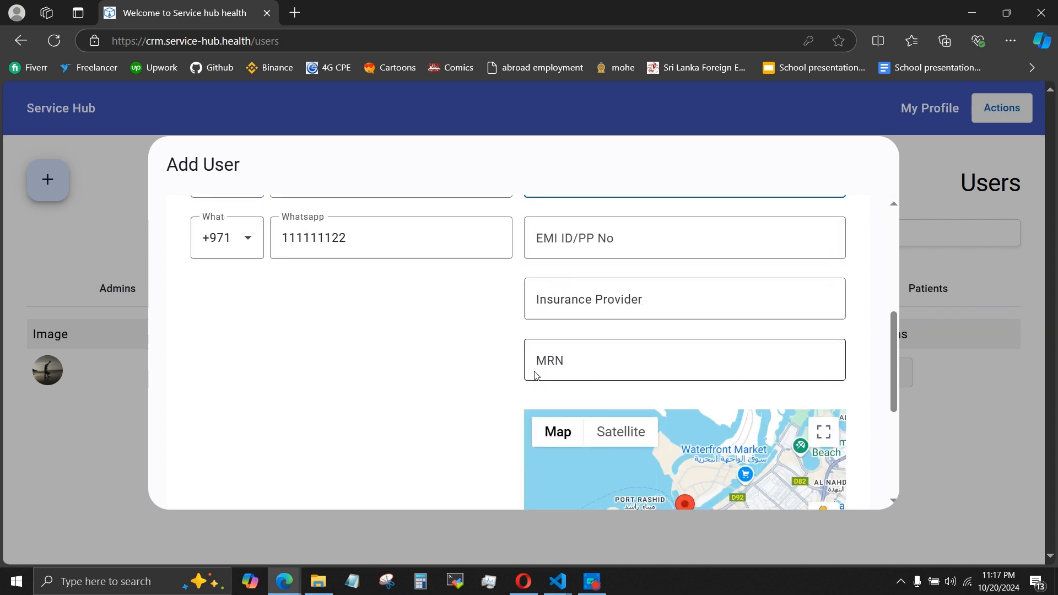
scroll(591, 327, "up", 1)
scroll(578, 336, "down", 1)
Enter "coop insurance" as the insurance provider, look over the related insurance fields, and clear the entry.
left_click(568, 339)
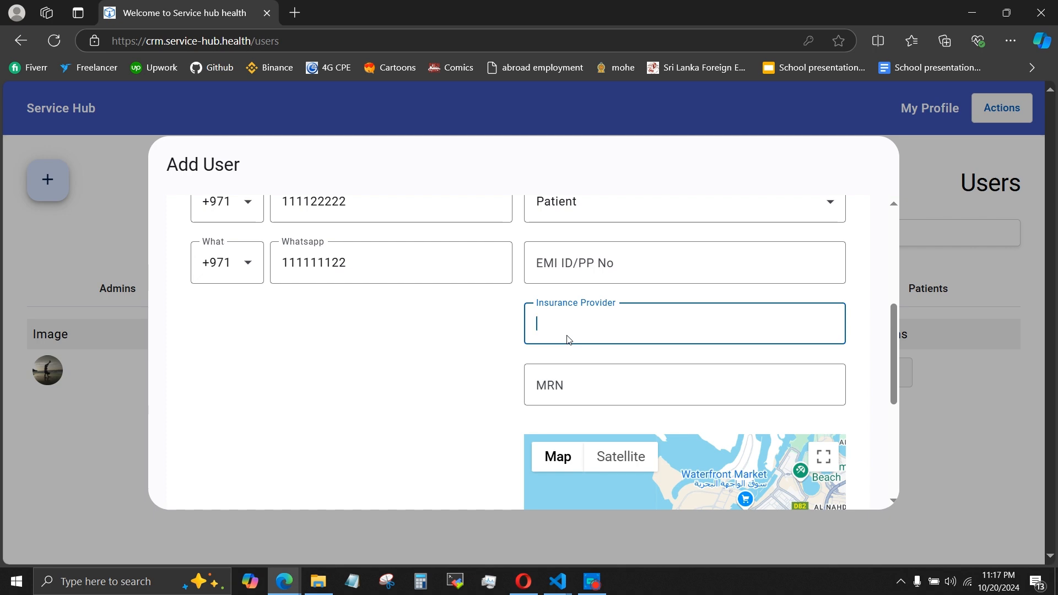
type("coop insurance")
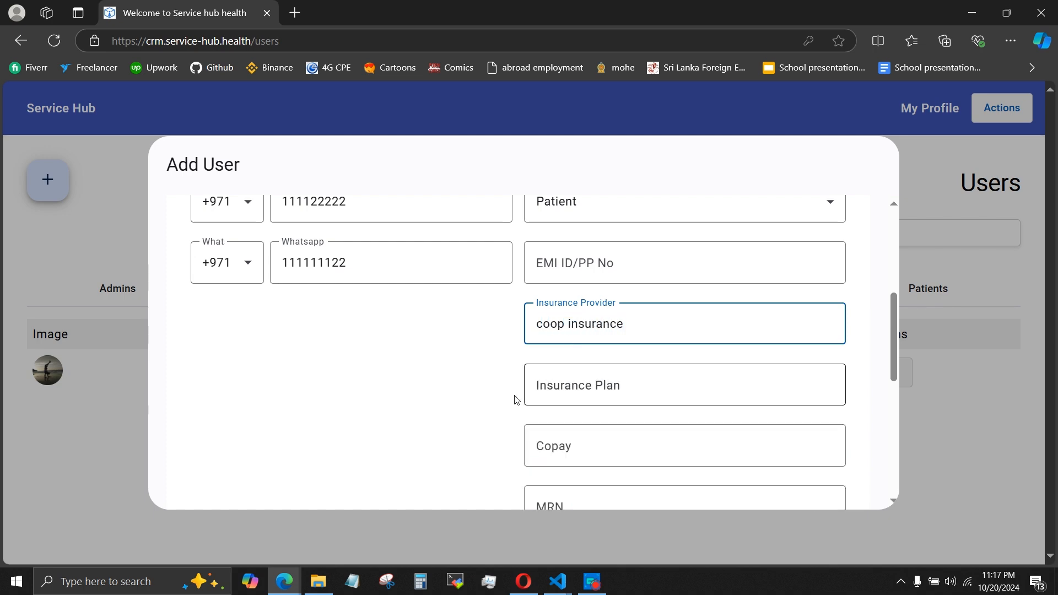
scroll(517, 386, "down", 6)
scroll(496, 413, "up", 5)
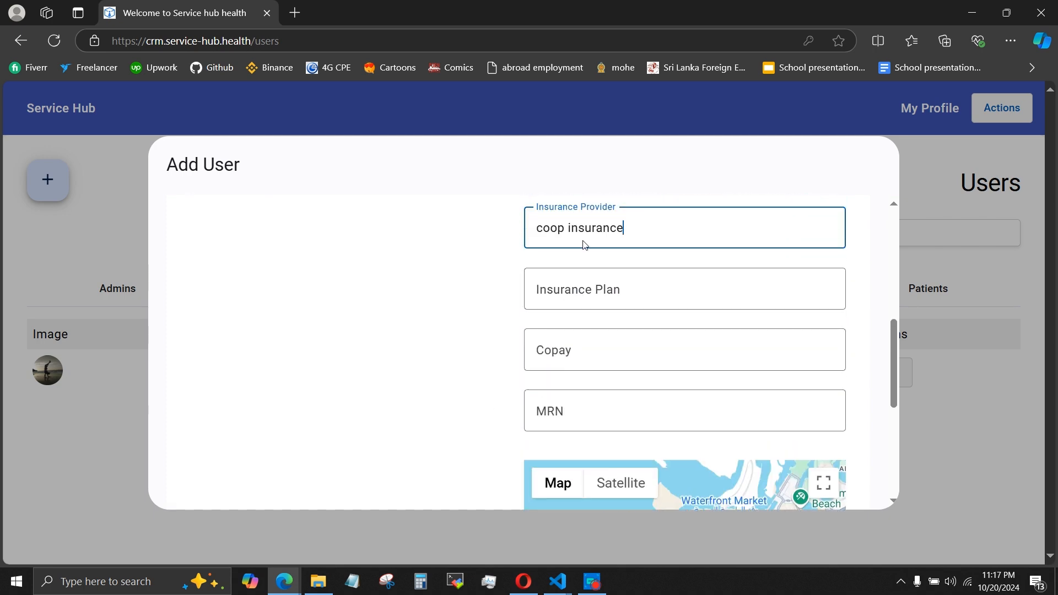
key("ctrl+a")
key("BackSpace")
Place the patient's location marker in the Deira area of the map.
scroll(472, 288, "down", 3)
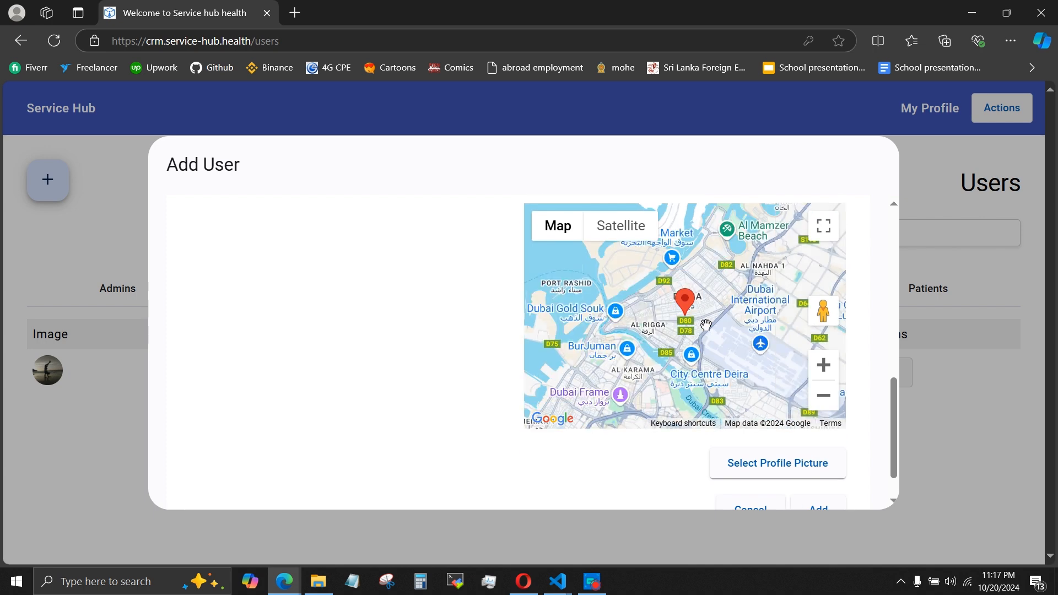
left_click(706, 325)
scroll(448, 340, "up", 3)
scroll(450, 340, "down", 4)
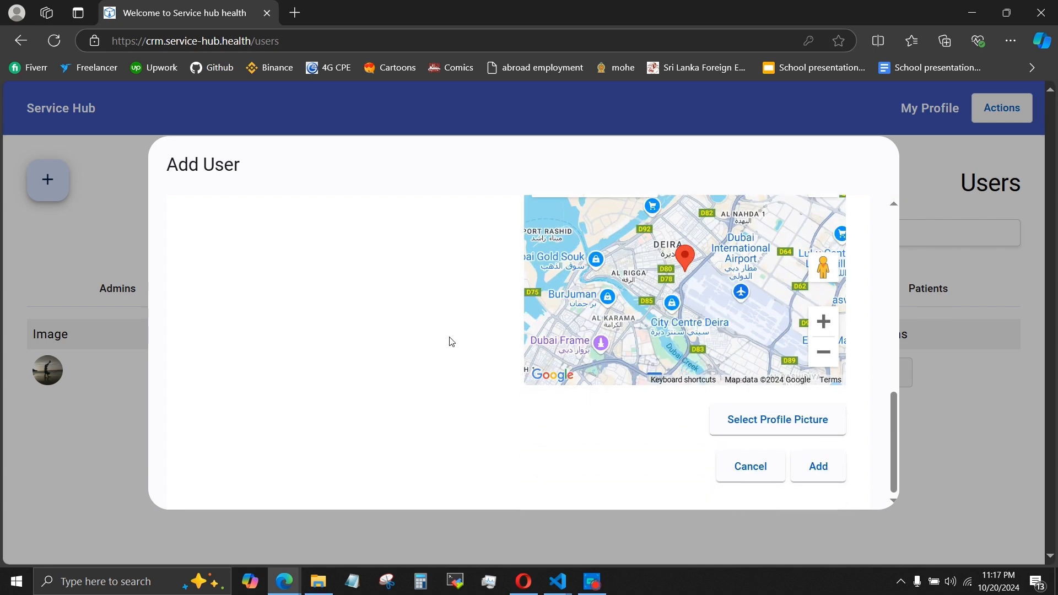
Choose the image dated last week in the Downloads folder as the new user's profile picture.
left_click(767, 431)
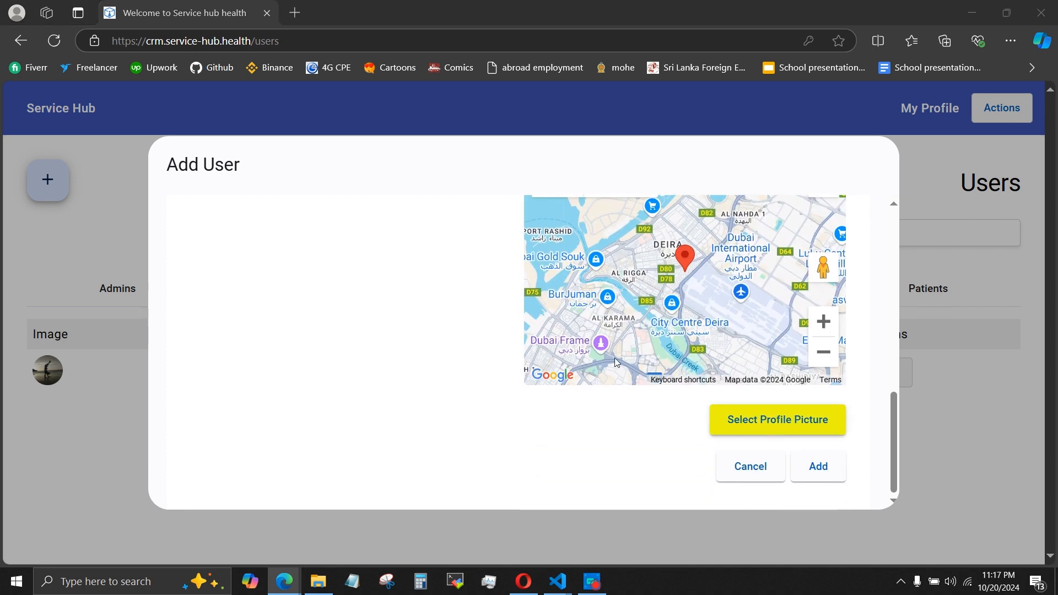
left_click(728, 309)
scroll(397, 352, "up", 3)
scroll(623, 394, "down", 4)
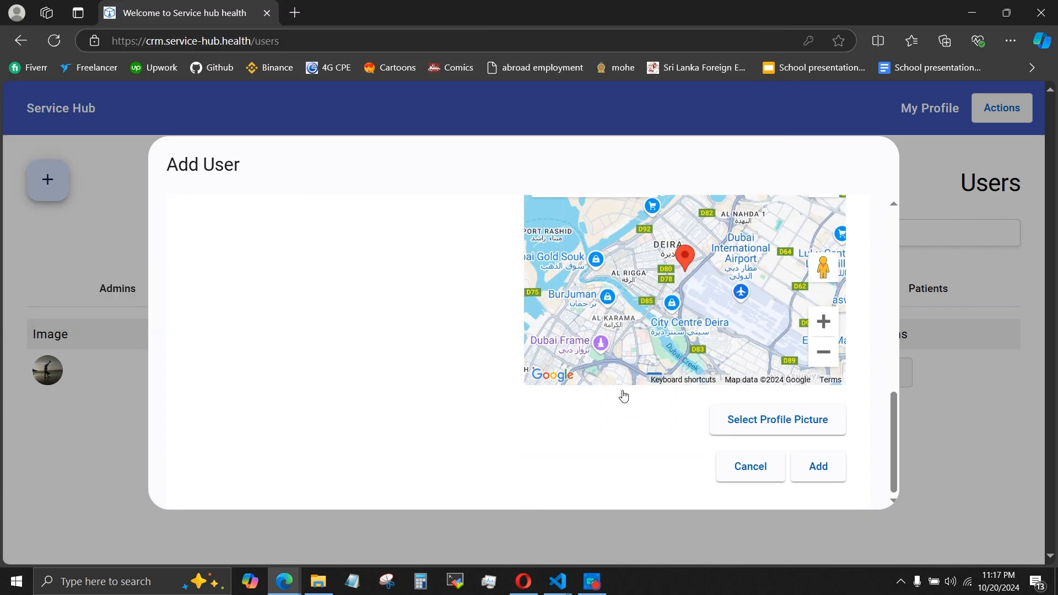
left_click(762, 422)
left_click(152, 157)
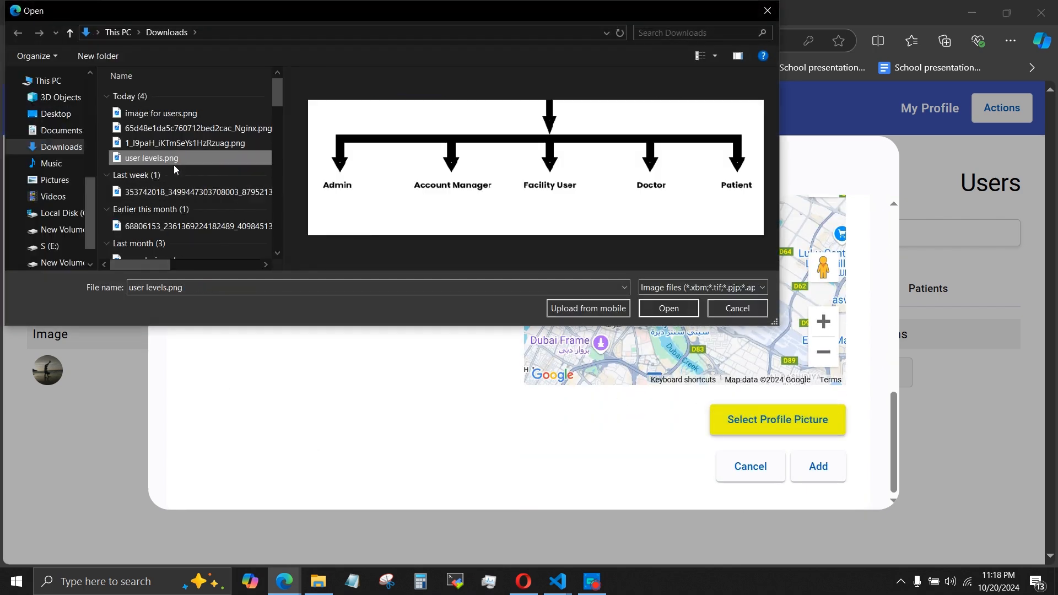
left_click(162, 193)
double_click(161, 193)
scroll(523, 279, "up", 8)
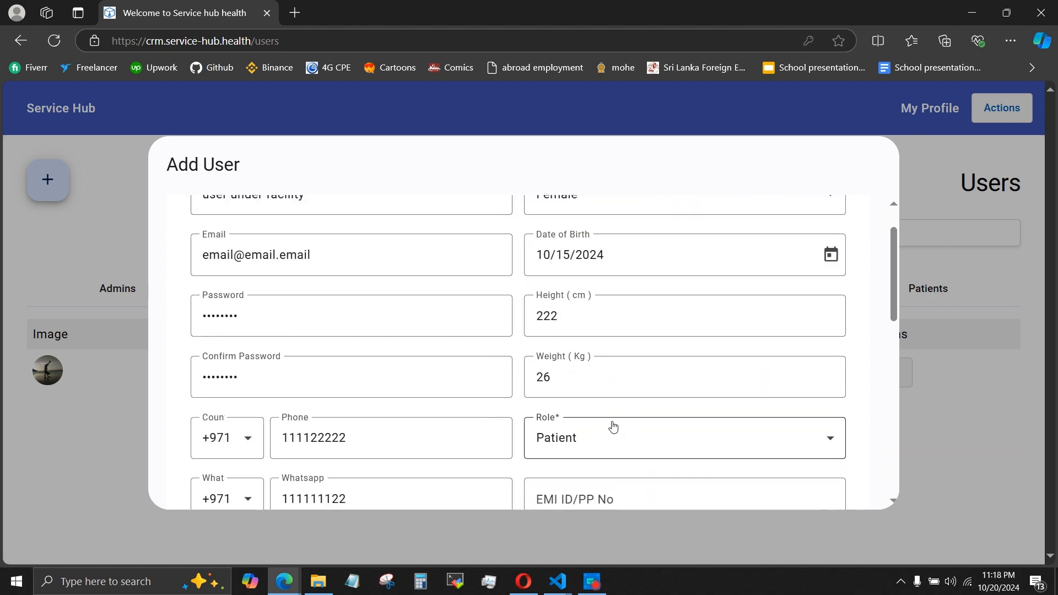
Set the new user's role to Facility User and try to add the user without a facility.
left_click(593, 458)
left_click(584, 354)
scroll(505, 447, "down", 4)
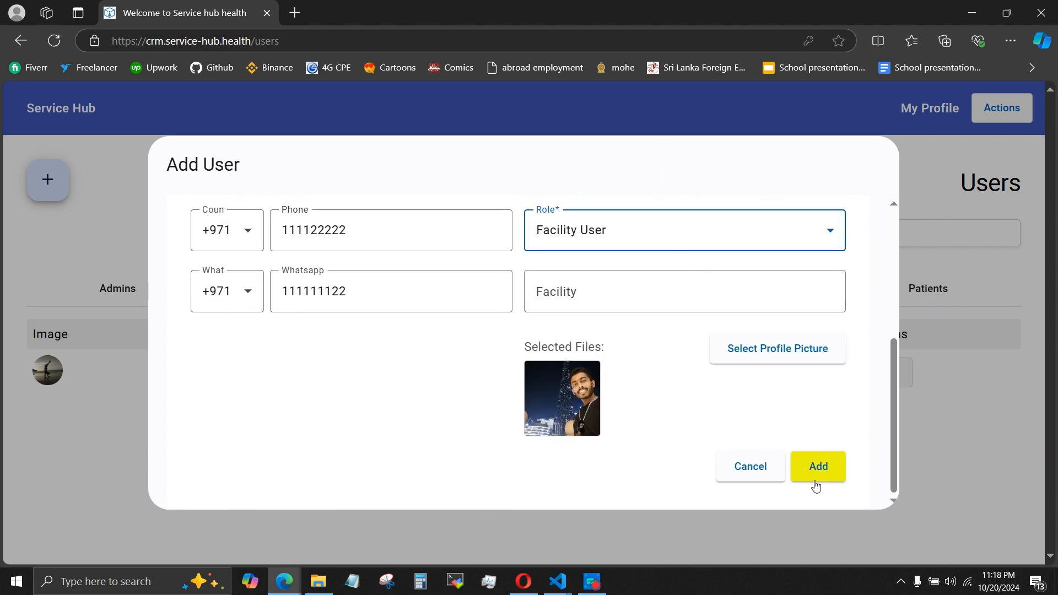
left_click(816, 485)
left_click(613, 547)
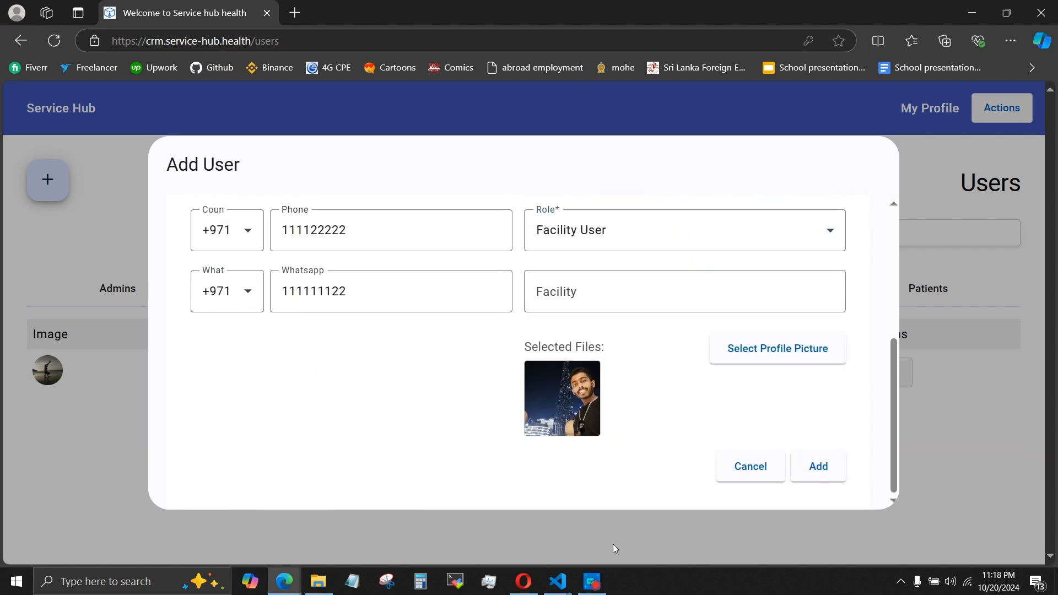
Assign the facility "test clinic" to the new user and add the user.
left_click(663, 304)
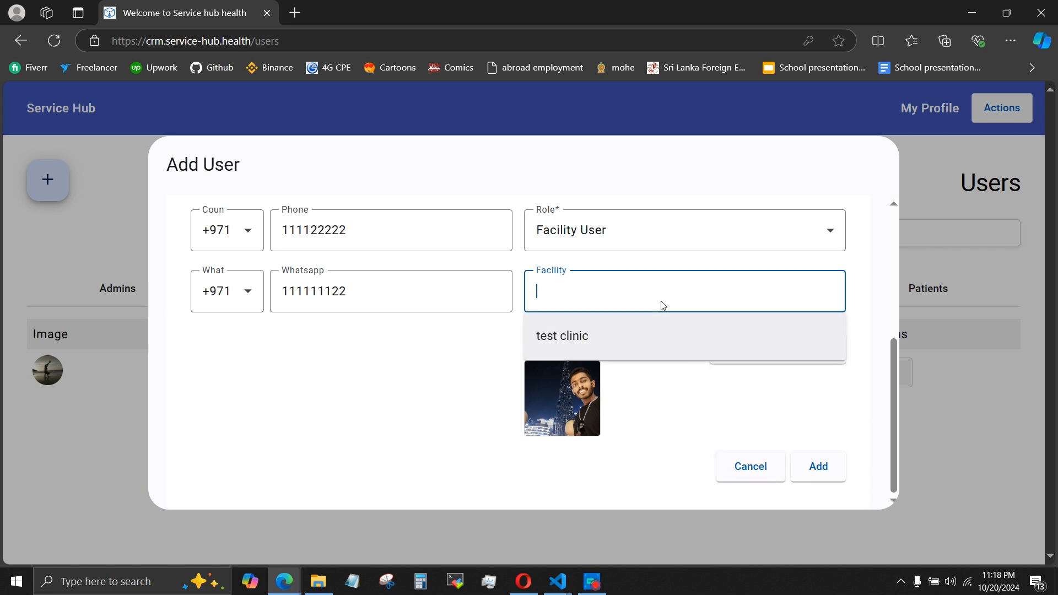
left_click(561, 338)
left_click(827, 488)
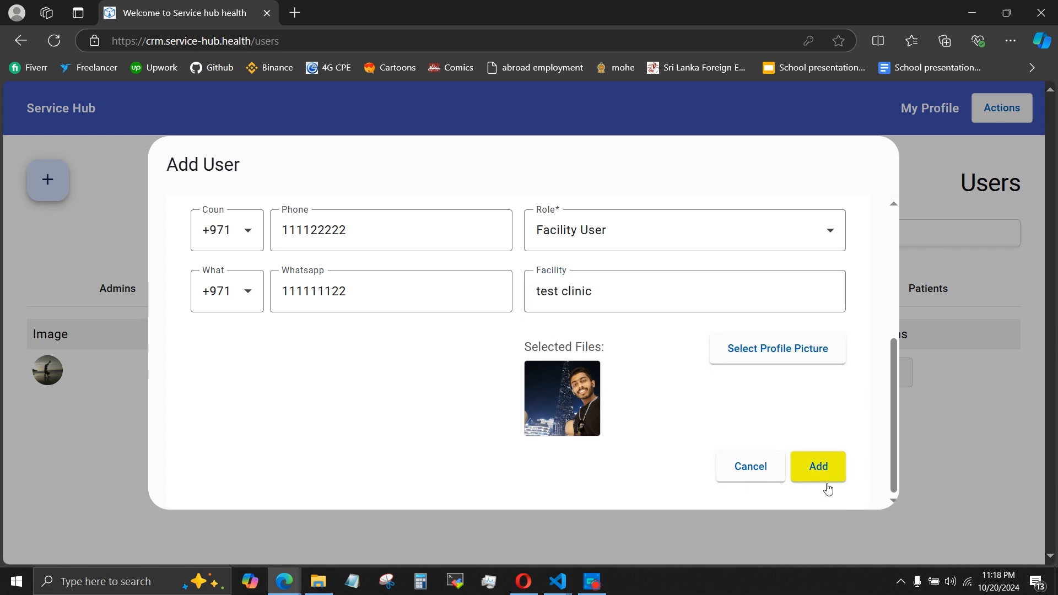
left_click(829, 466)
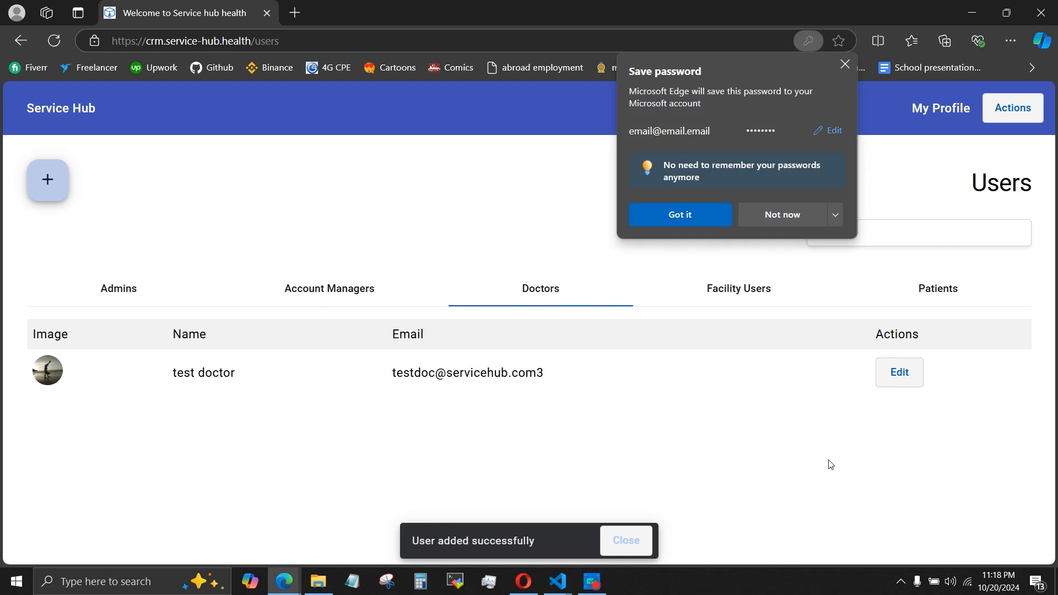
Dismiss the password-saving prompt and the notification, and show the facility users list.
left_click(843, 69)
left_click(623, 539)
left_click(725, 287)
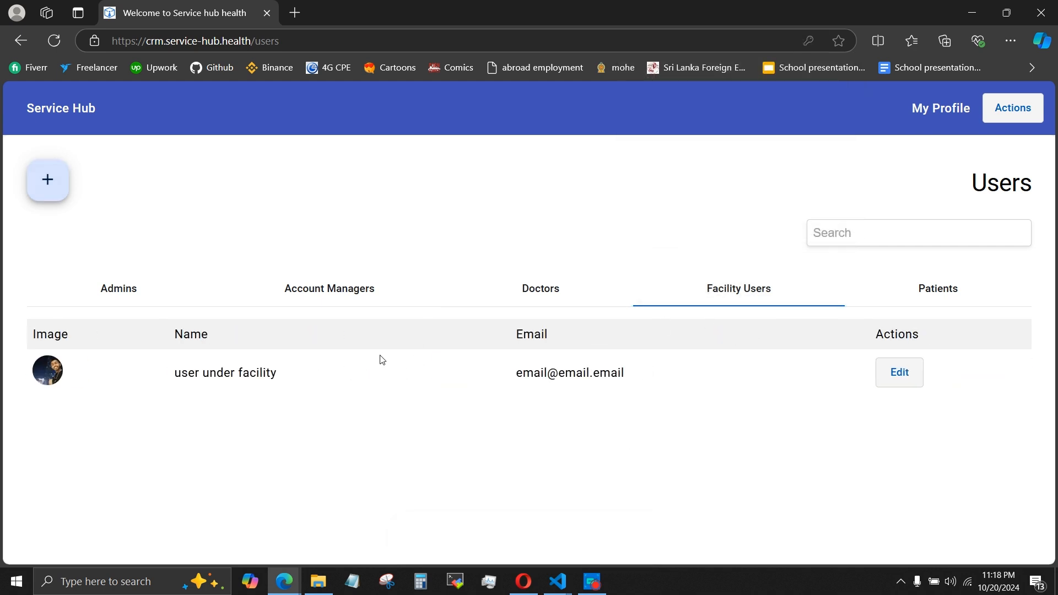
Open the added facility user's record, review its role and facility details, and cancel editing.
left_click(882, 371)
scroll(562, 382, "down", 3)
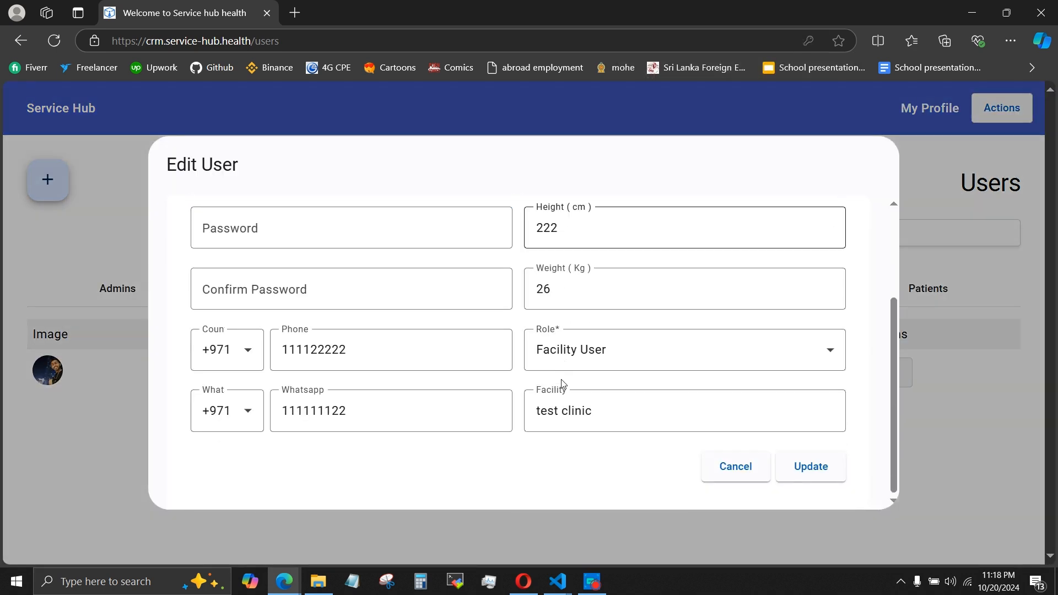
scroll(562, 382, "down", 3)
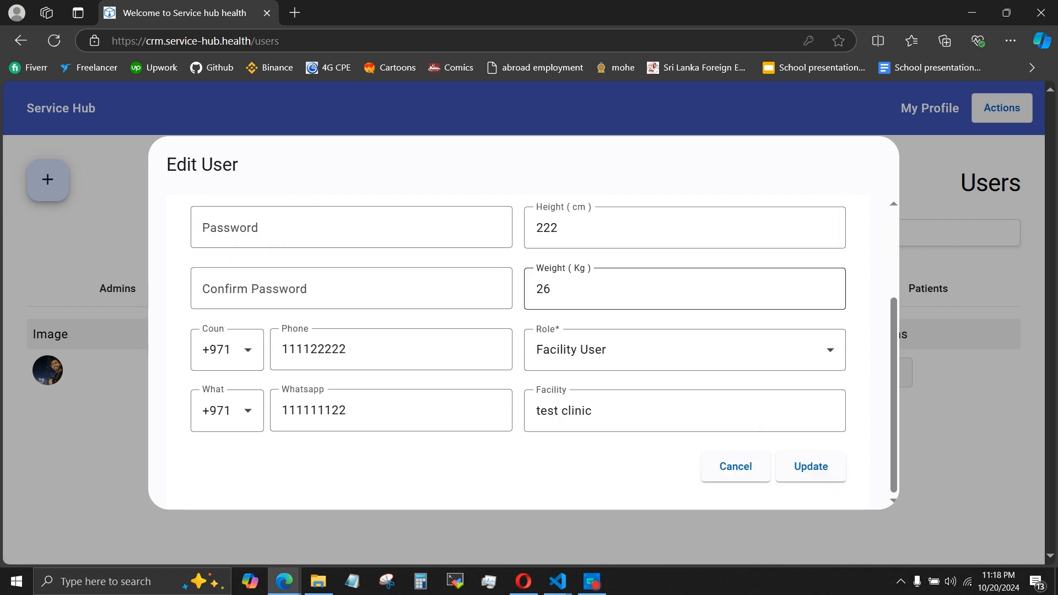
left_click(735, 466)
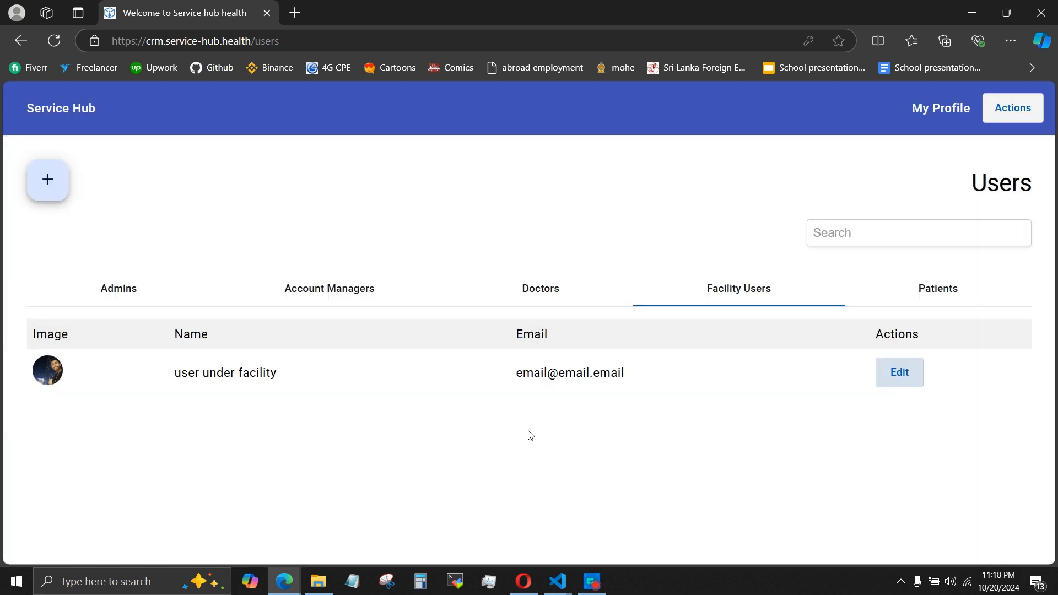
Open the admin user's record, examine the edit form in the mobile device view, and cancel editing.
left_click(888, 364)
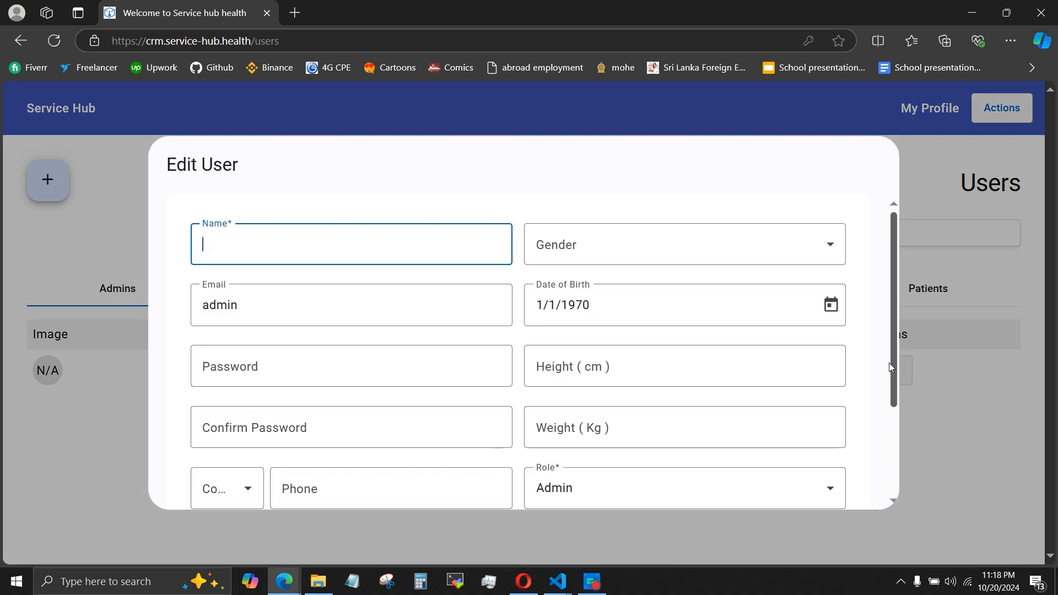
key("F12")
scroll(314, 284, "down", 5)
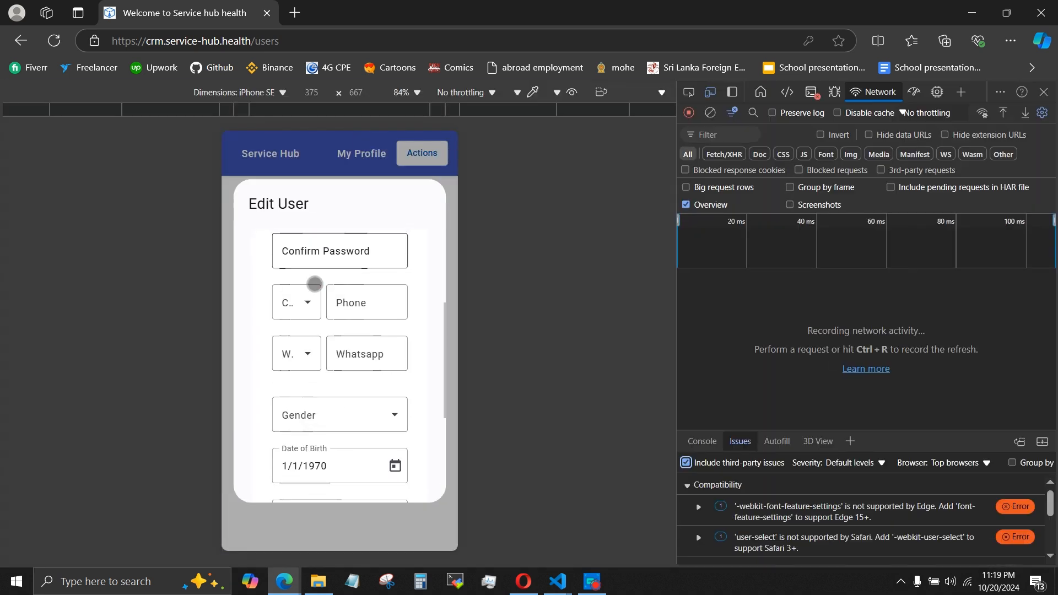
scroll(315, 284, "down", 3)
left_click(312, 470)
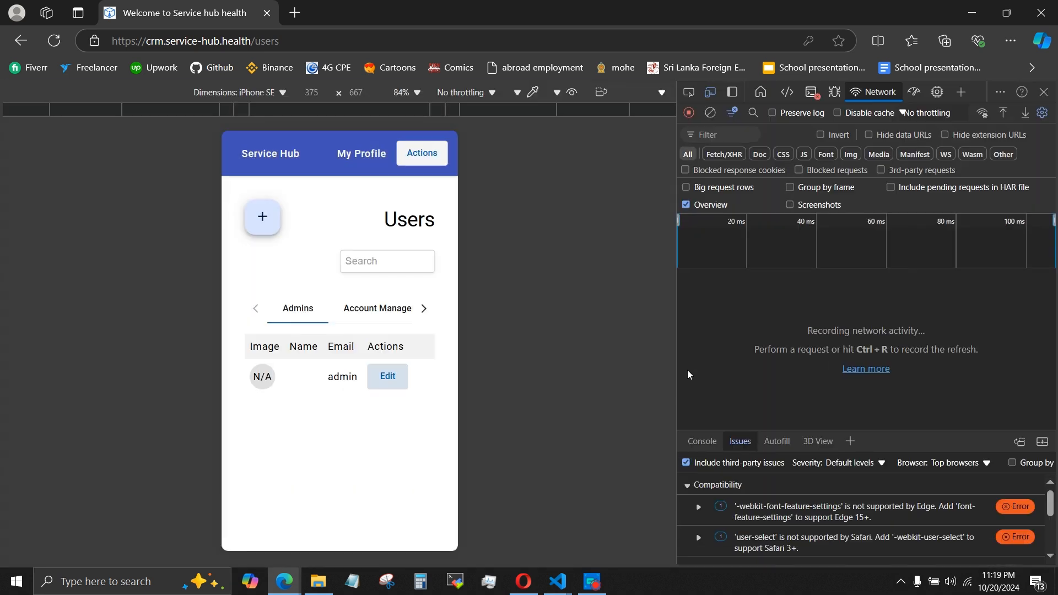
key("F12")
Go to the Facilities page and briefly check it with the mobile device view.
left_click(1012, 109)
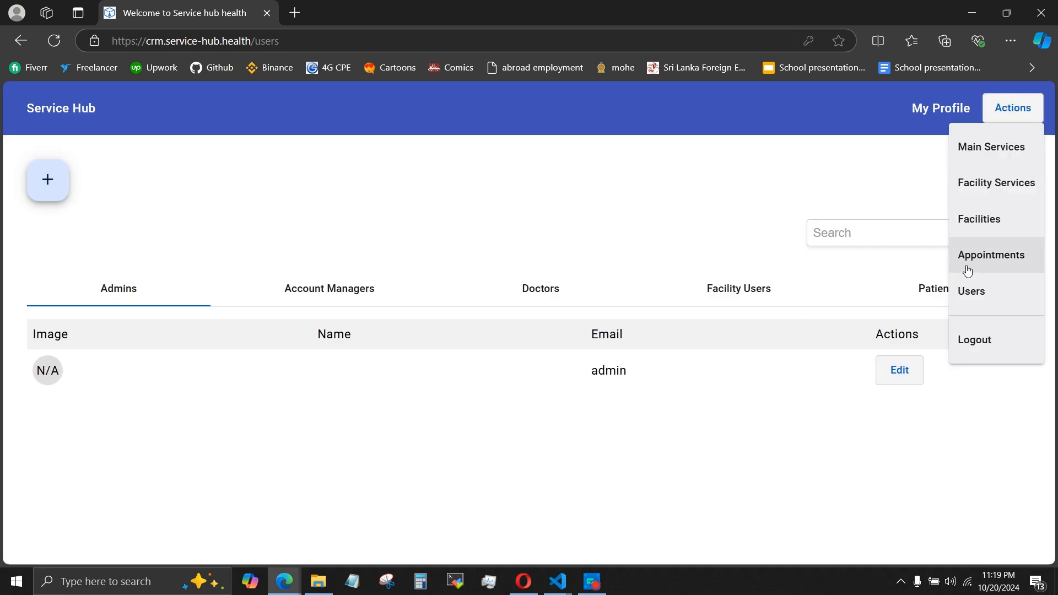
left_click(986, 217)
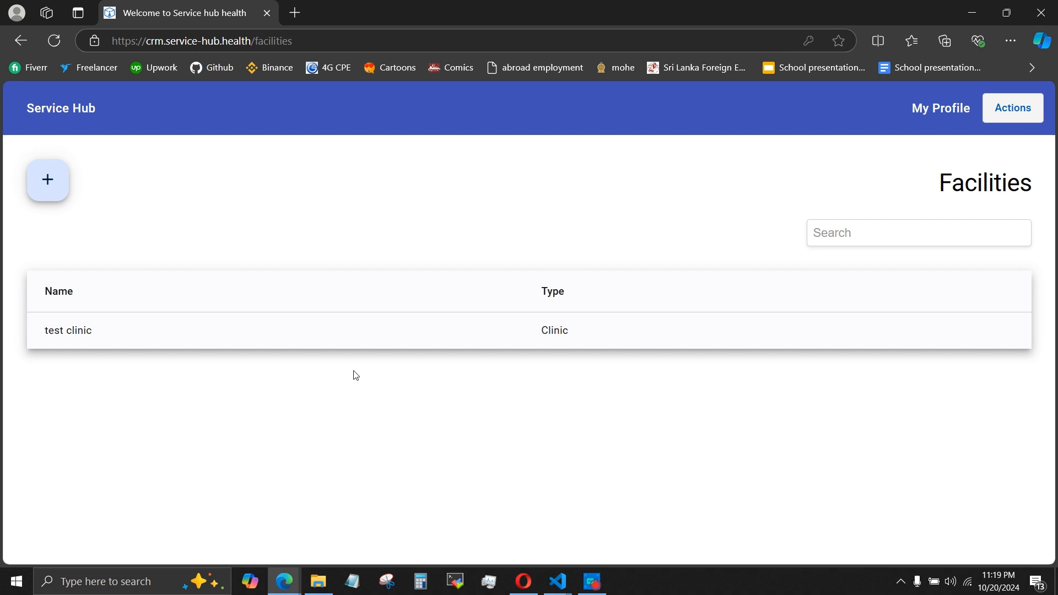
key("F12")
key("F12")
Start a new facility named "facility 2" and enter its email address.
left_click(48, 179)
type("facility 2")
key("Tab")
type("email@facility2@gmai")
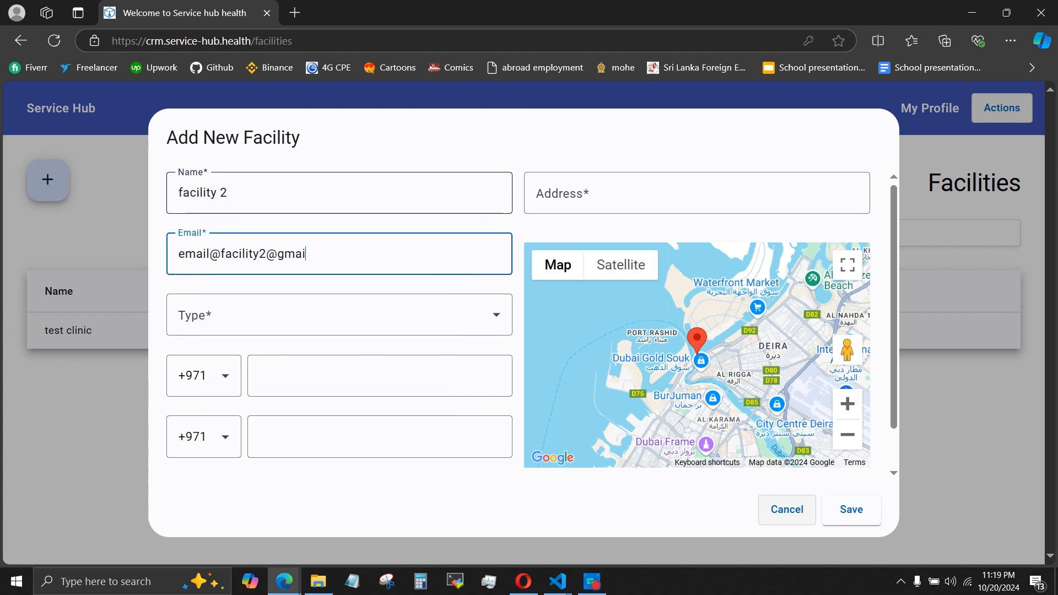
type("l.com")
Set the facility type to Hospital and enter its phone and WhatsApp numbers with the +971 country code.
key("Tab")
key("Return")
key("Return")
key("Tab")
key("Return")
key("Return")
key("Tab")
type("666666666")
key("Tab")
key("Tab")
type("898")
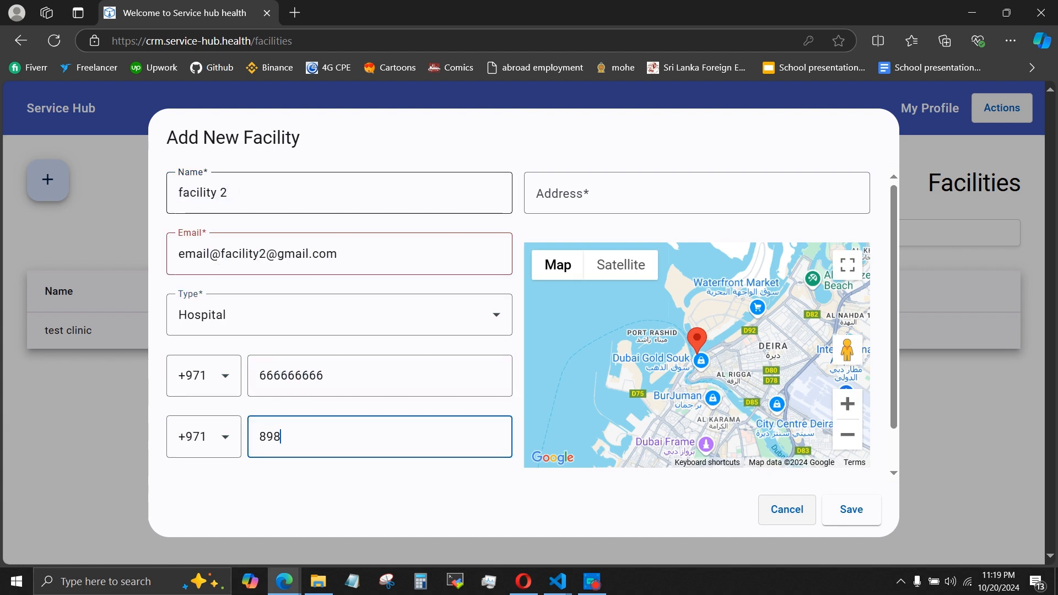
type("989999")
Search the facility address for "al ba", choose Al Barsha Al Noor Polyclinic, and try other locations on the map.
key("Tab")
type("al")
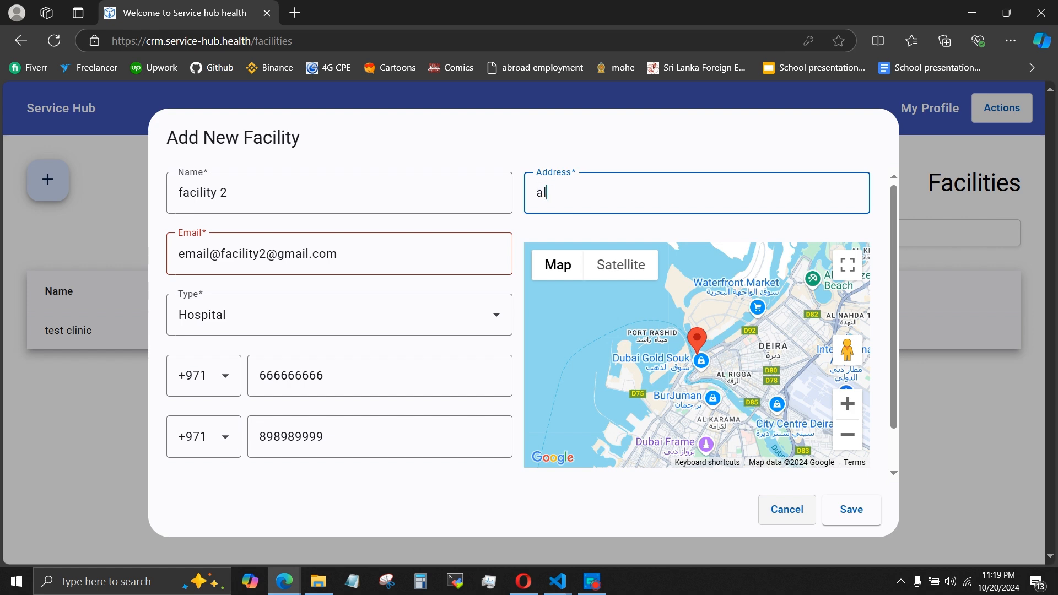
type(" ba")
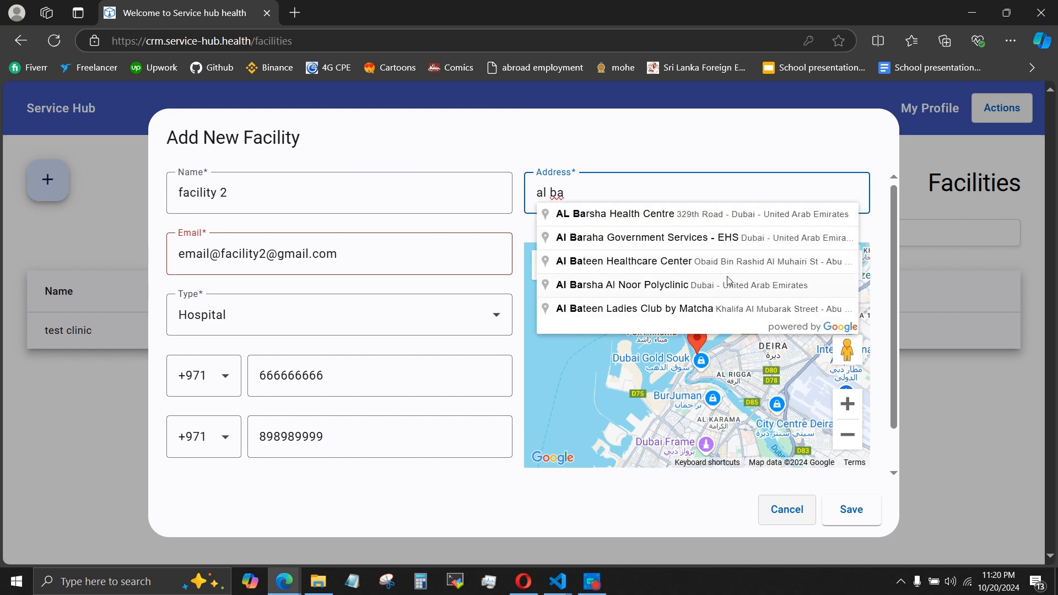
left_click(631, 290)
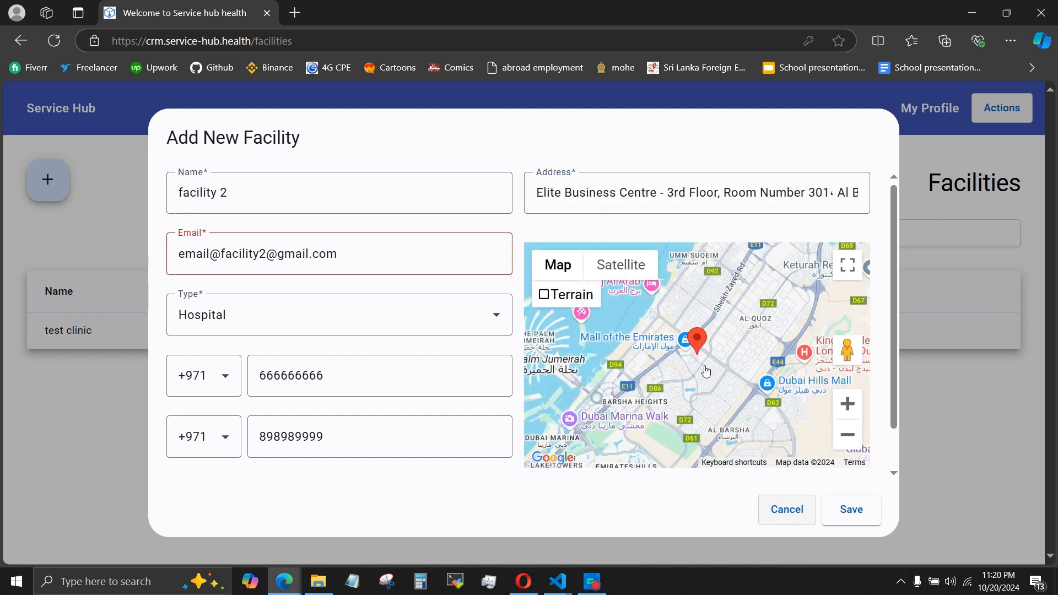
left_click(737, 372)
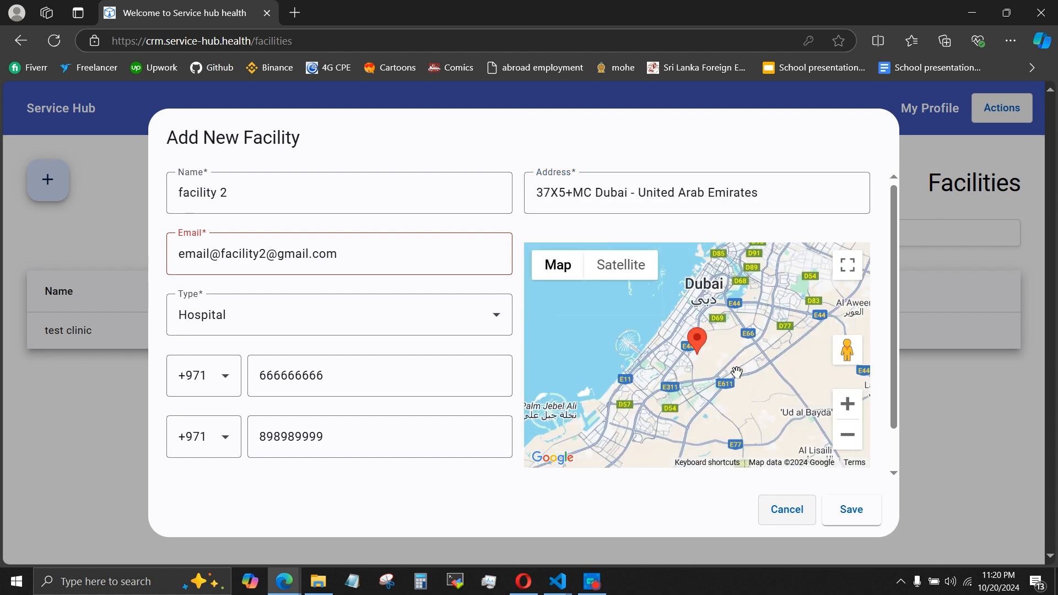
left_click(666, 374)
Replace the facility's address by searching for "medical" and choosing a suggested location in Abu Dhabi.
double_click(688, 192)
triple_click(690, 193)
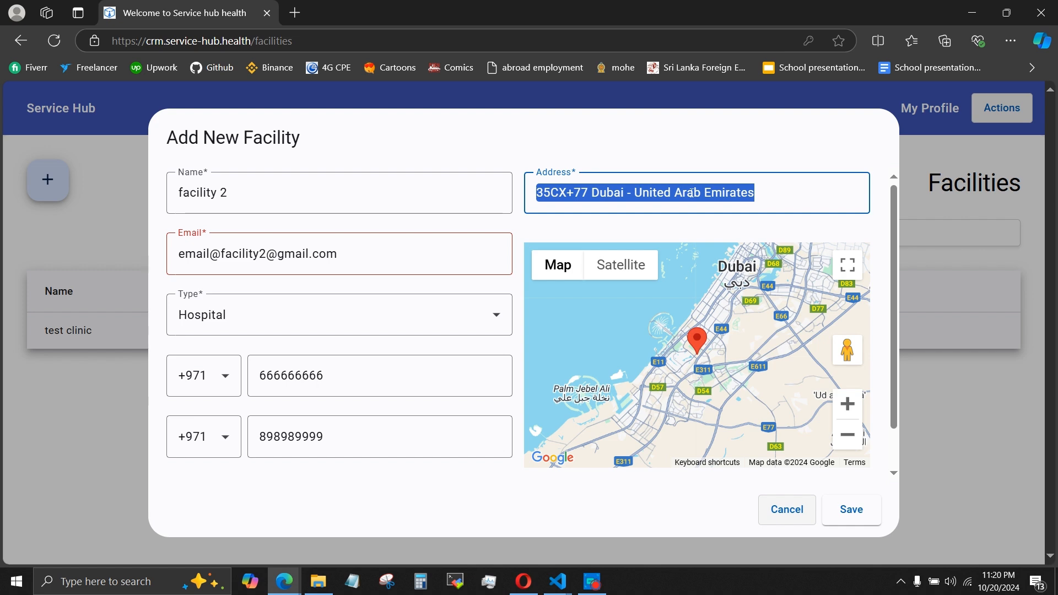
type("medical")
left_click(716, 237)
scroll(729, 345, "down", 3)
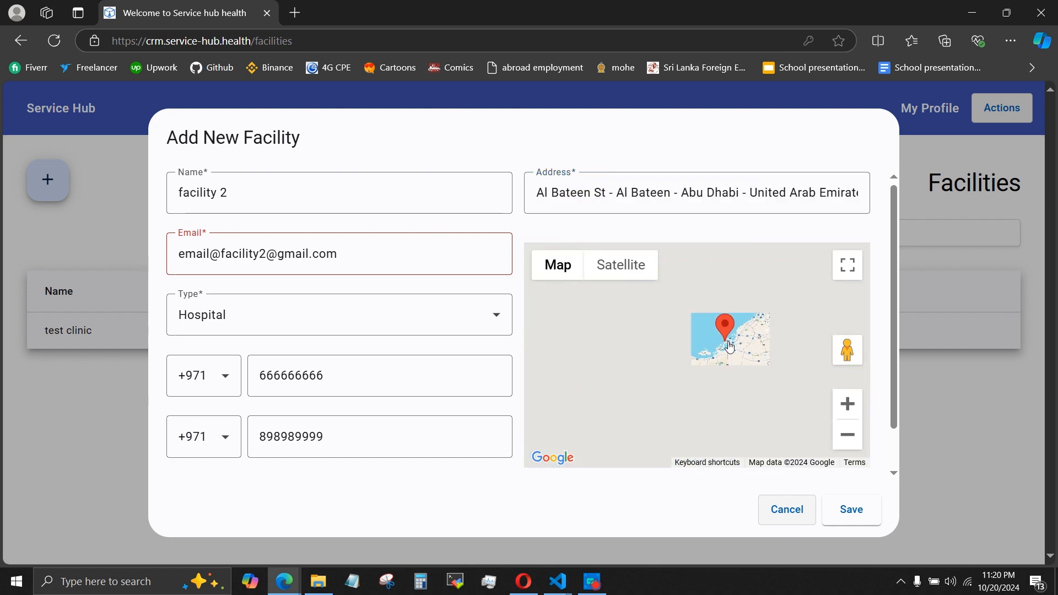
Attach "image for users.png" from Downloads as the new facility's image.
scroll(680, 478, "down", 1)
left_click(821, 449)
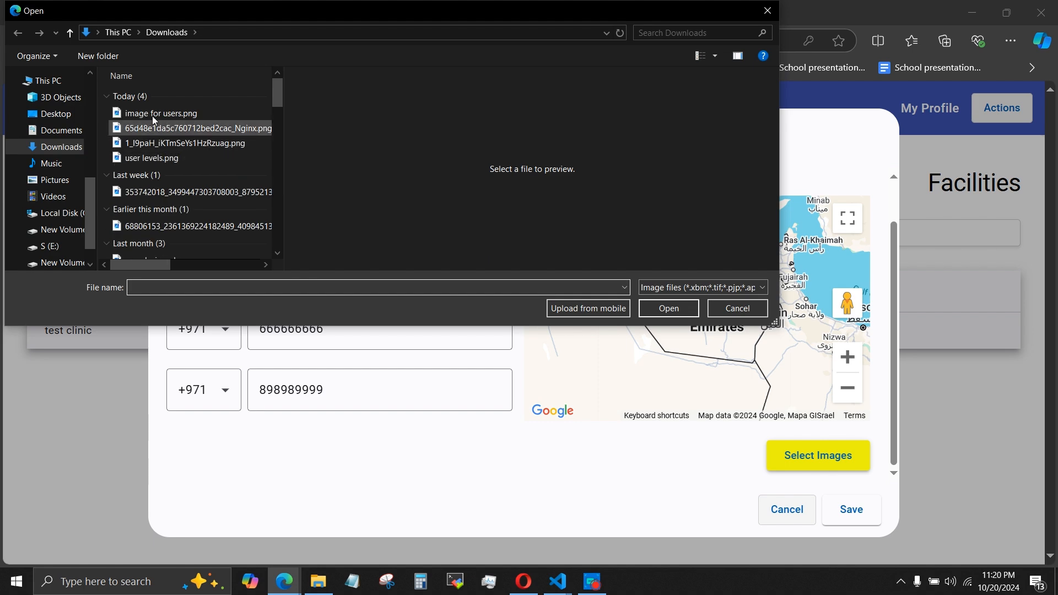
left_click(153, 114)
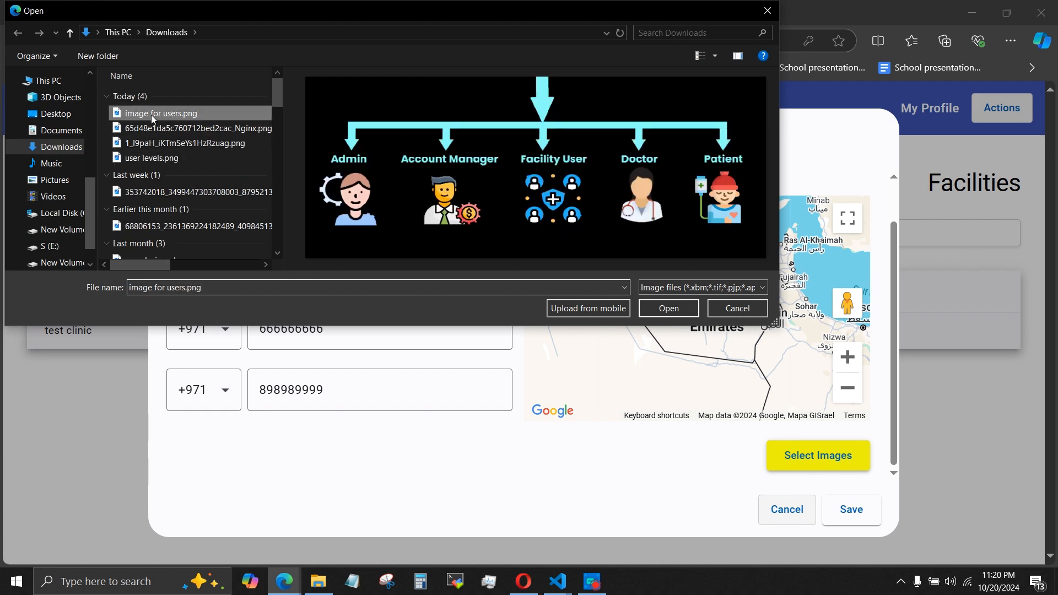
double_click(153, 114)
scroll(532, 325, "down", 1)
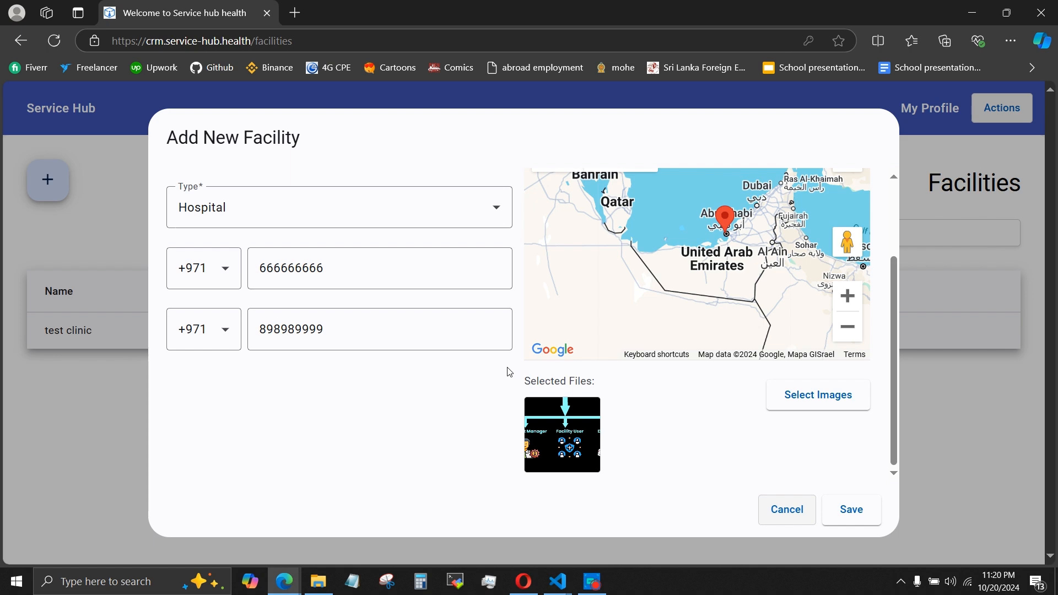
Review the new facility form in the mobile device view, try to save it, and dismiss the notification.
key("F12")
scroll(324, 344, "up", 3)
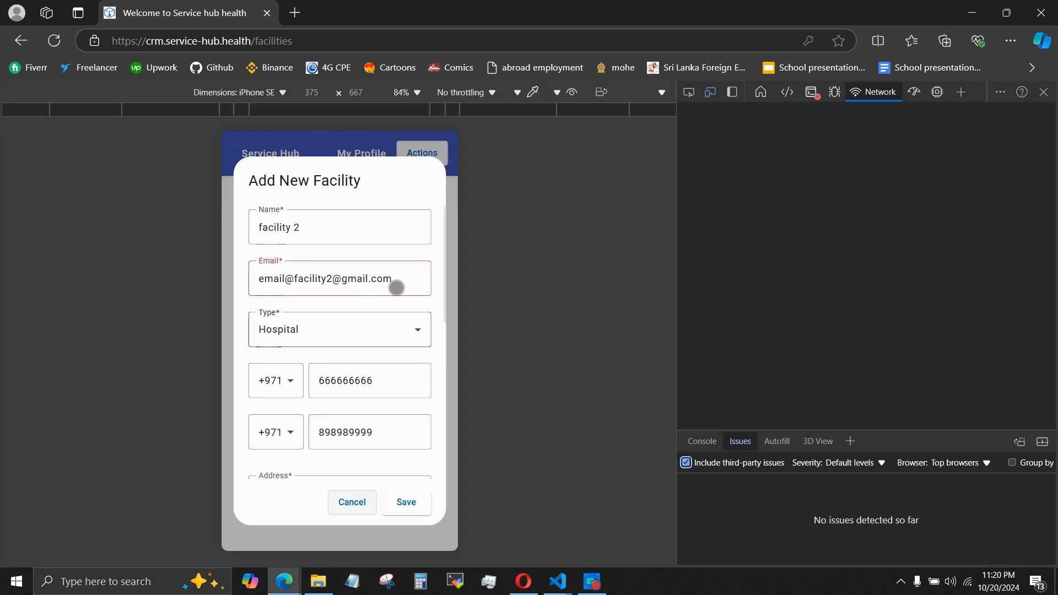
scroll(396, 287, "down", 6)
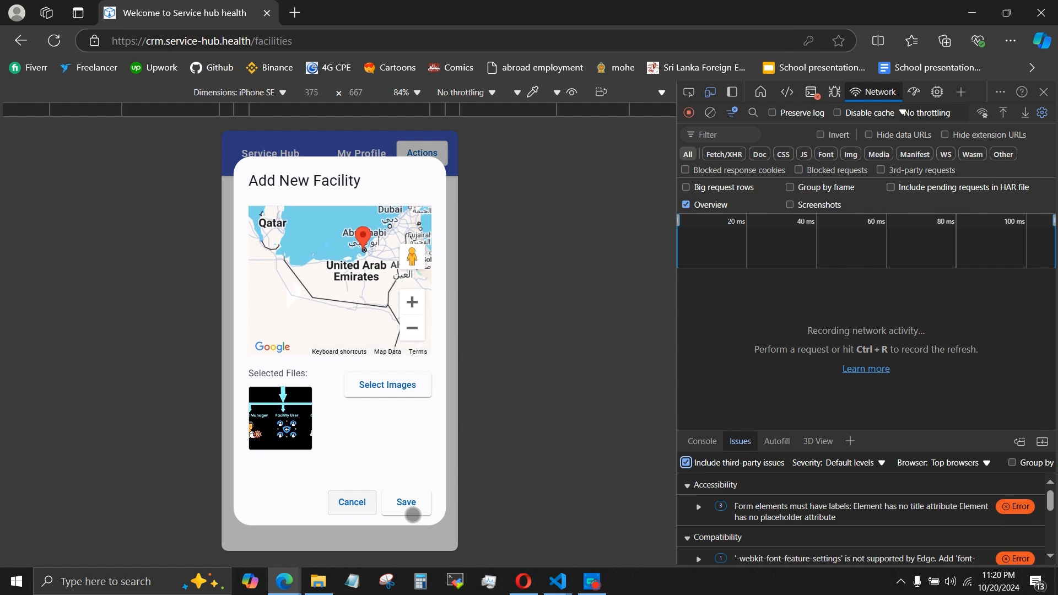
left_click(412, 509)
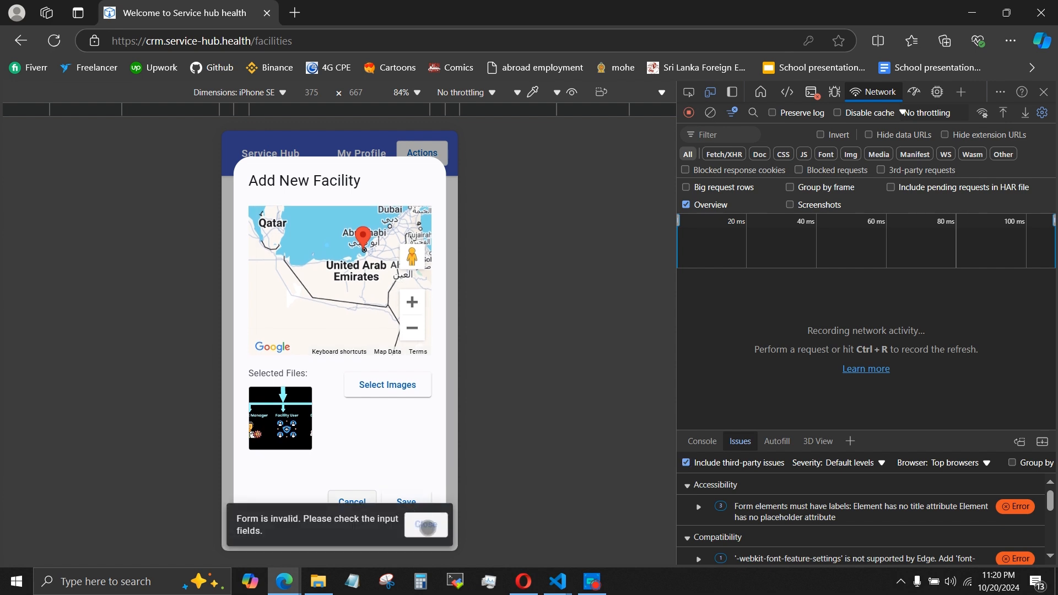
left_click(427, 526)
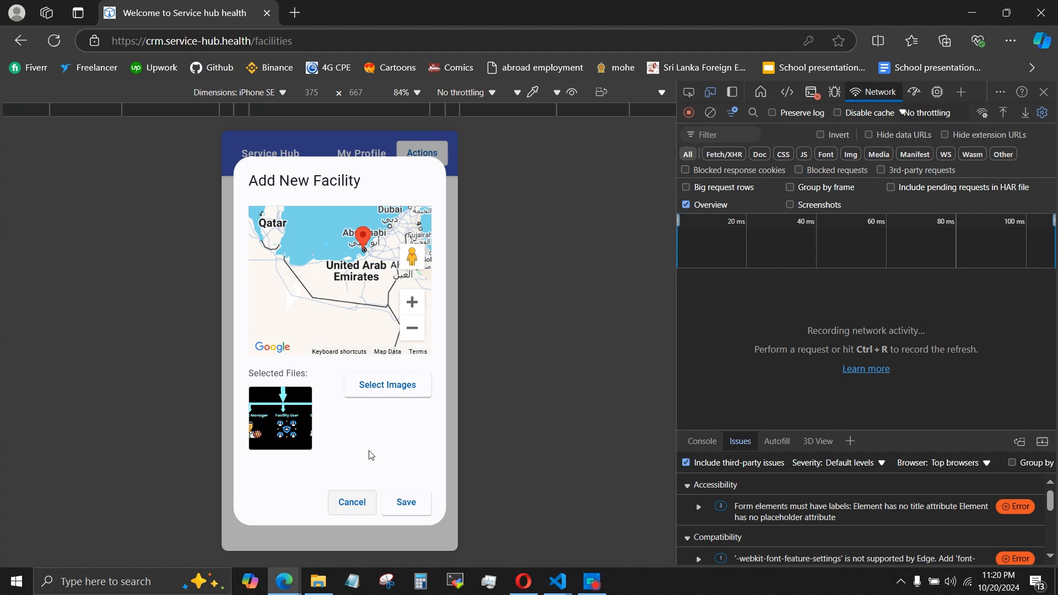
Return to the desktop view, remove the extra @ from the facility's email, and save the facility.
key("F12")
scroll(368, 453, "up", 3)
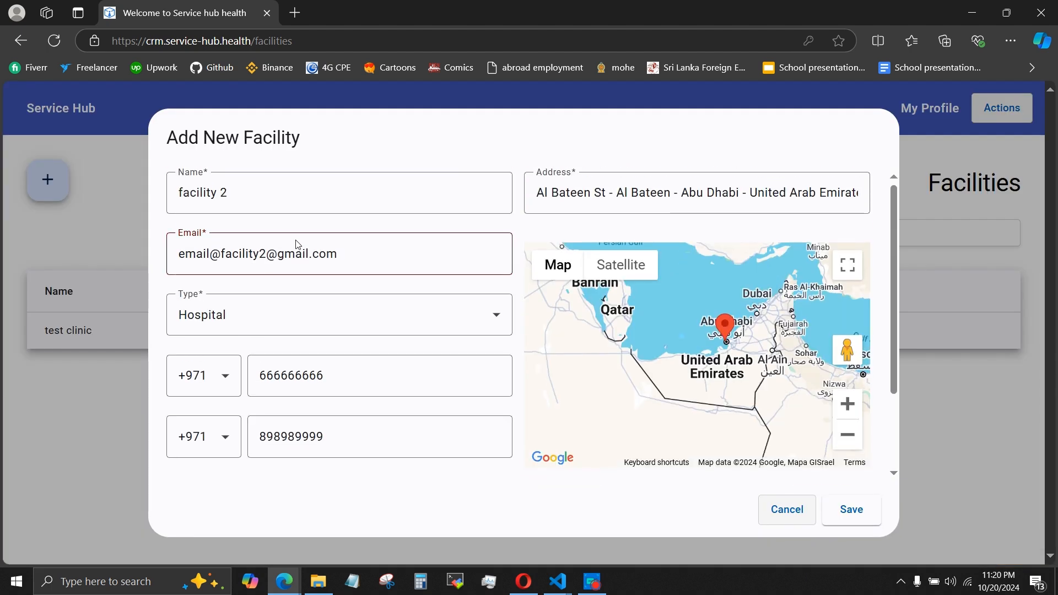
left_click(225, 254)
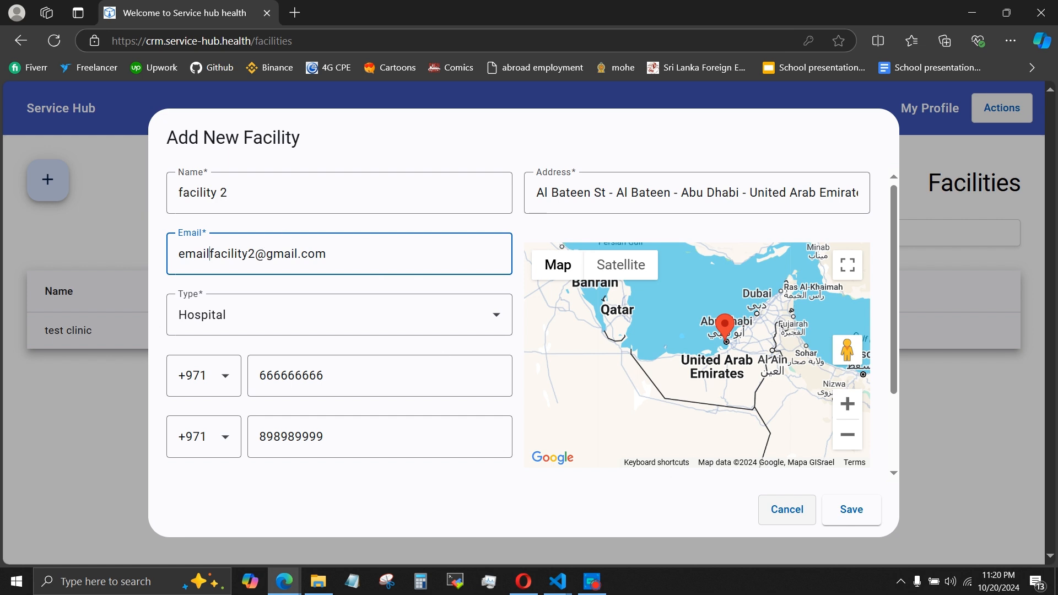
left_click(840, 502)
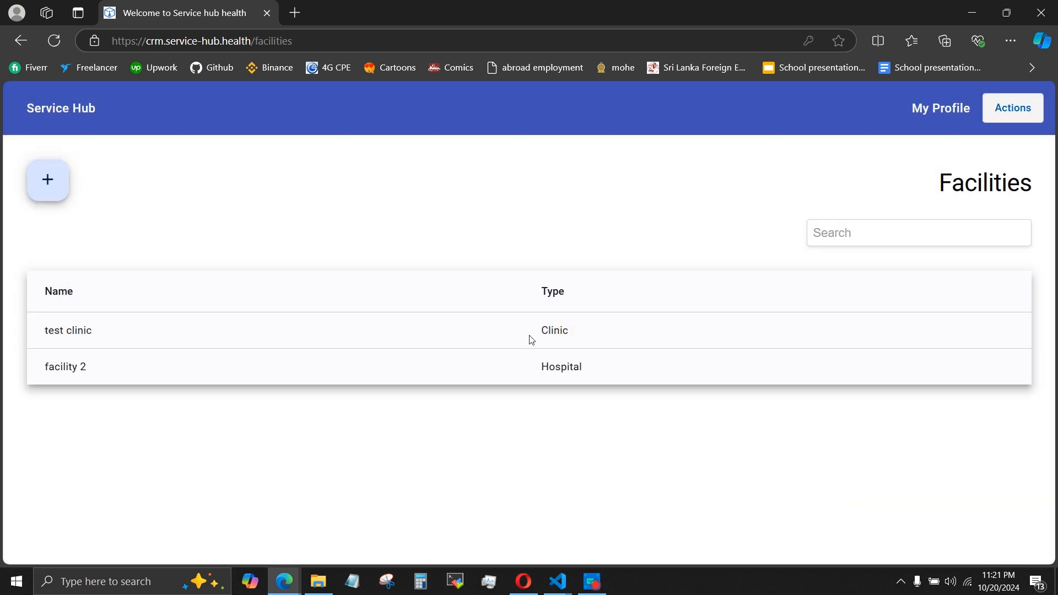
Open the test clinic facility and review its details, map and images.
left_click(531, 337)
scroll(212, 410, "down", 1)
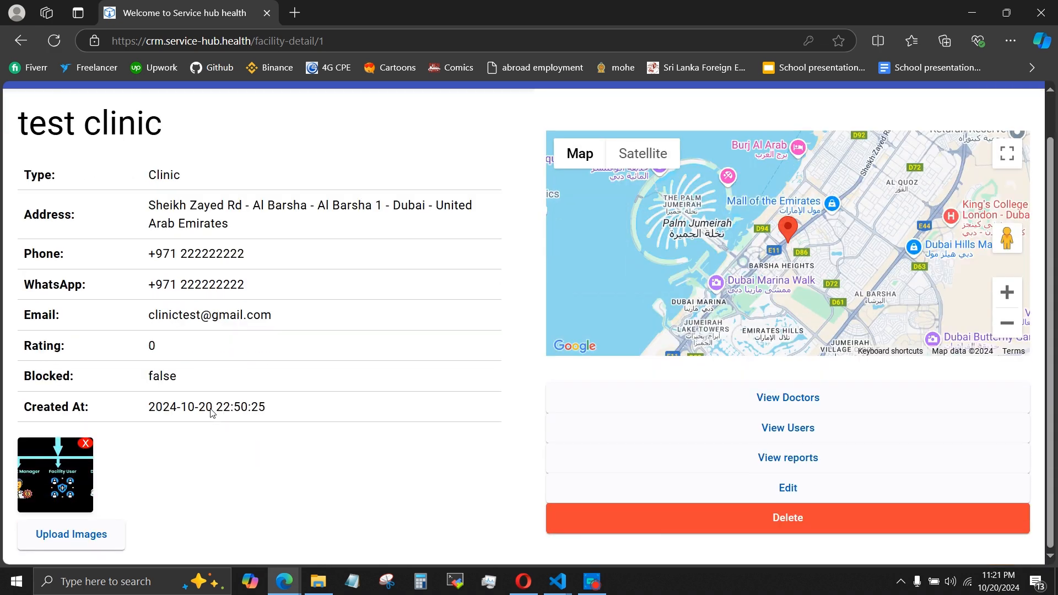
scroll(213, 410, "up", 1)
scroll(87, 496, "down", 1)
Upload a second image to test clinic, confirm the upload, and dismiss the notification.
left_click(77, 536)
double_click(155, 144)
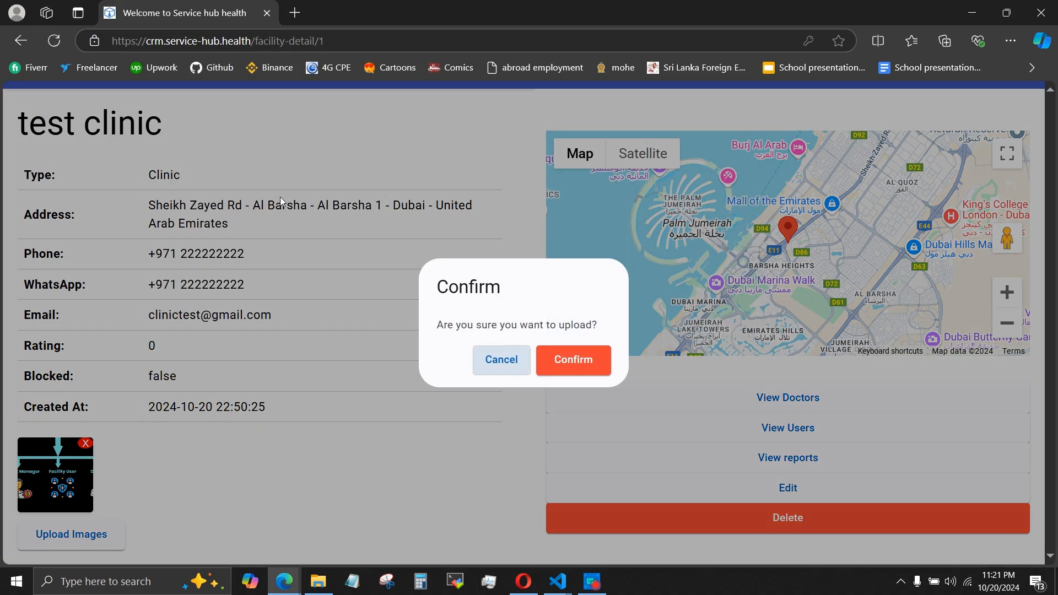
left_click(573, 358)
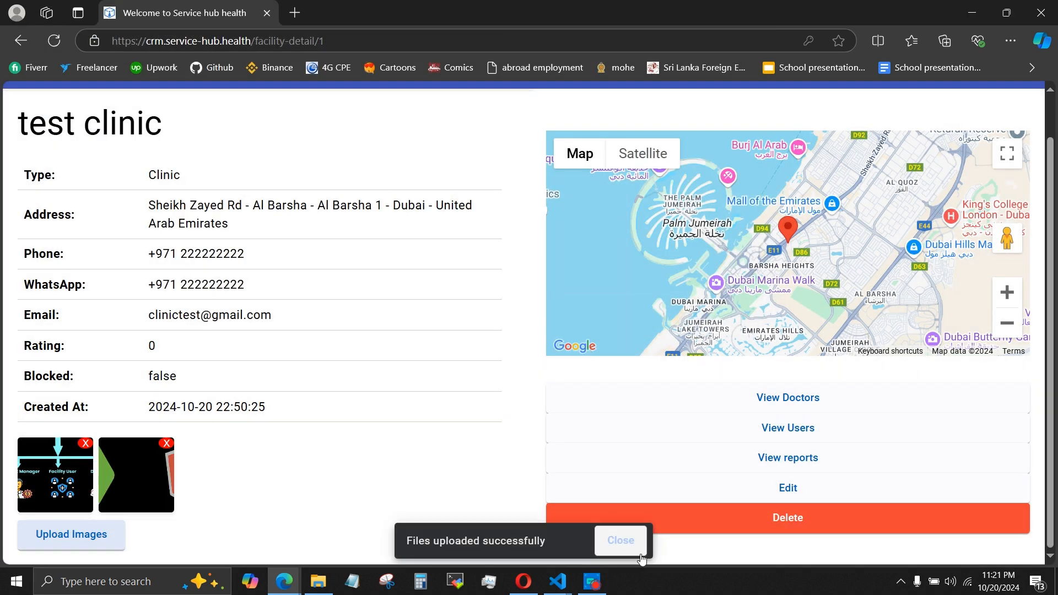
left_click(620, 540)
Delete the second image from test clinic and confirm the deletion.
left_click(165, 443)
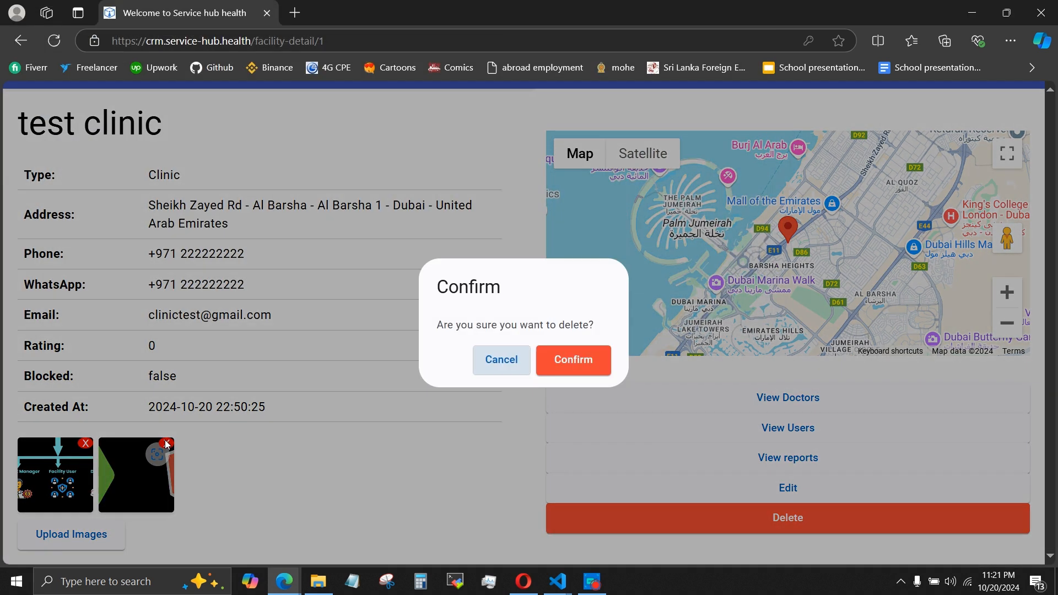
left_click(576, 361)
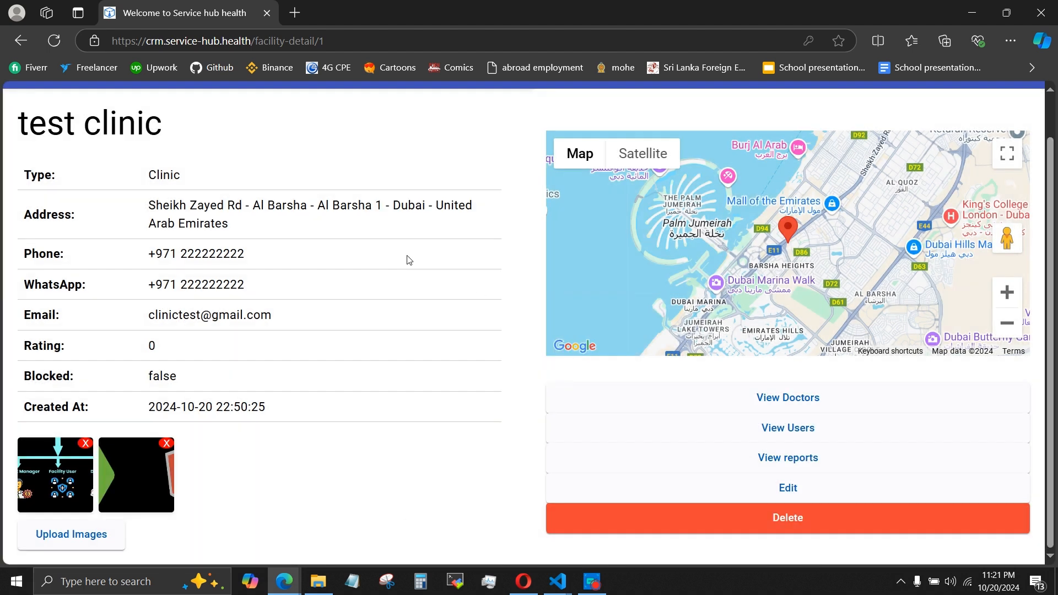
scroll(409, 260, "up", 1)
scroll(902, 274, "down", 1)
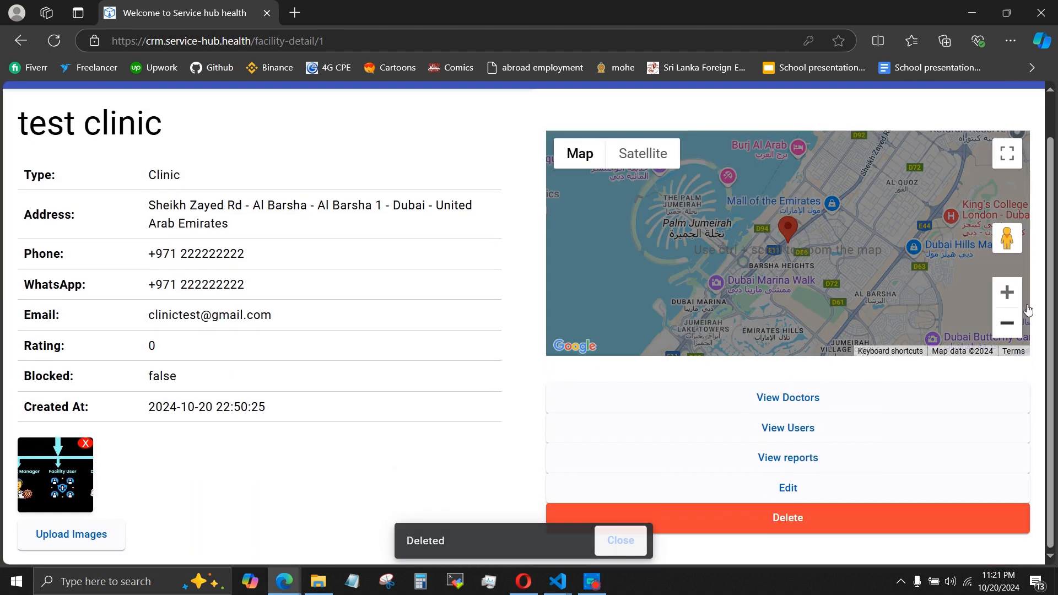
Show the users of test clinic, review the listed user's full details, and close the details.
left_click(776, 436)
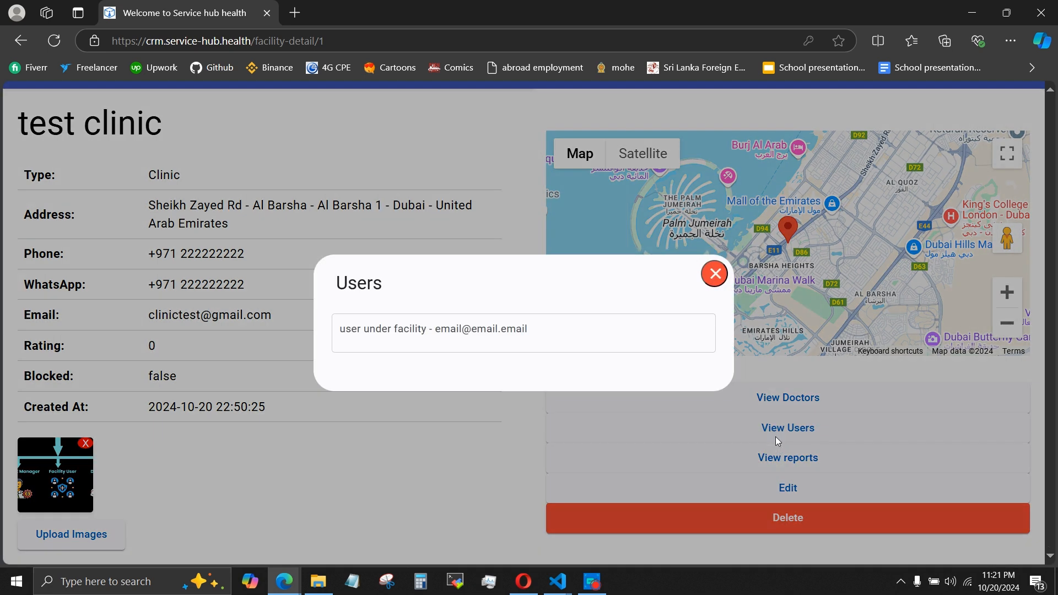
left_click(459, 329)
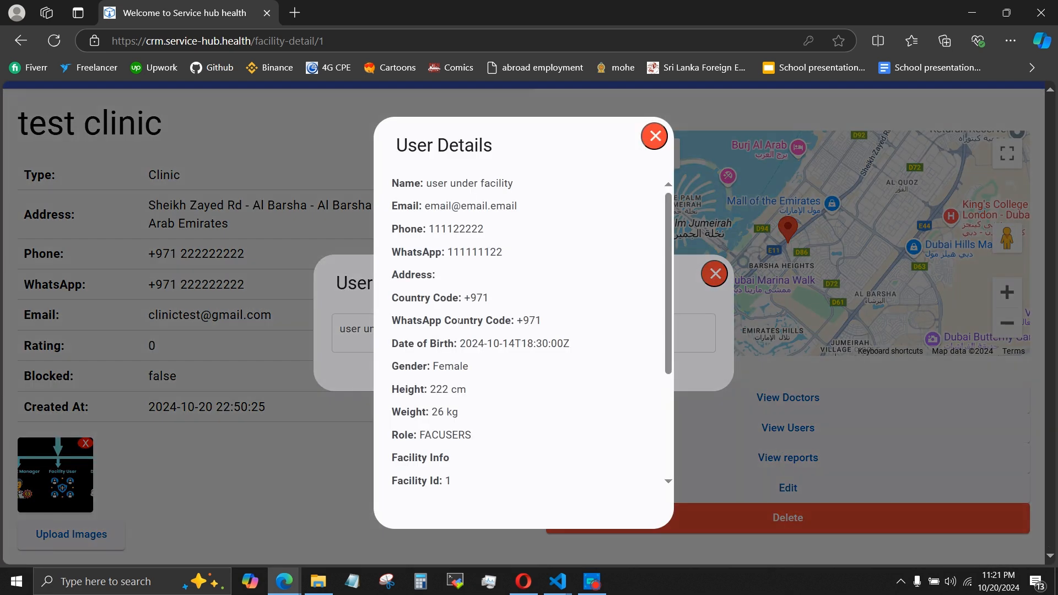
scroll(521, 392, "down", 2)
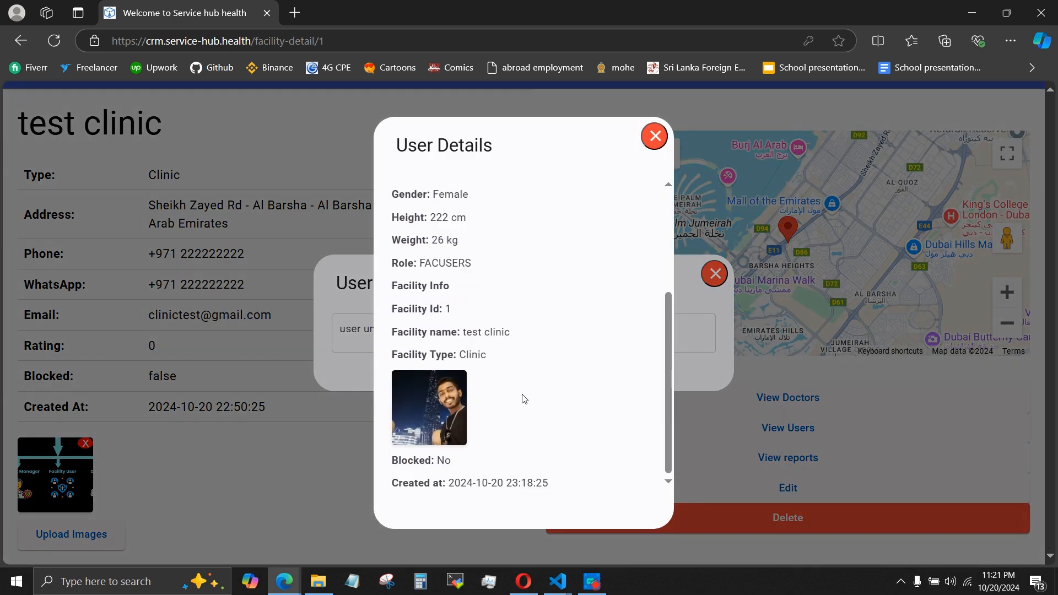
scroll(523, 398, "up", 4)
scroll(522, 397, "down", 4)
scroll(573, 277, "up", 3)
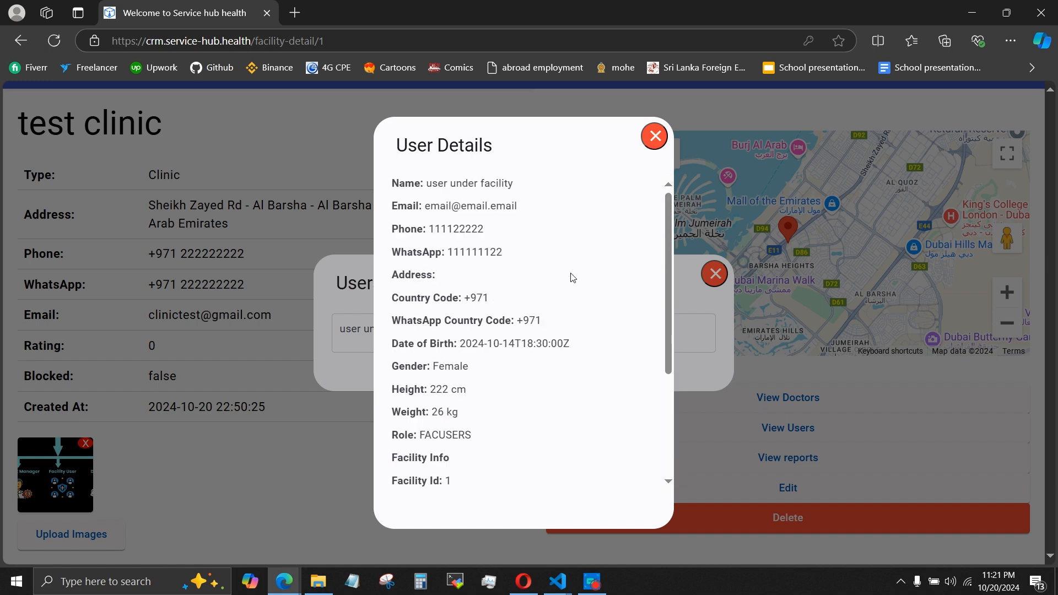
left_click(651, 141)
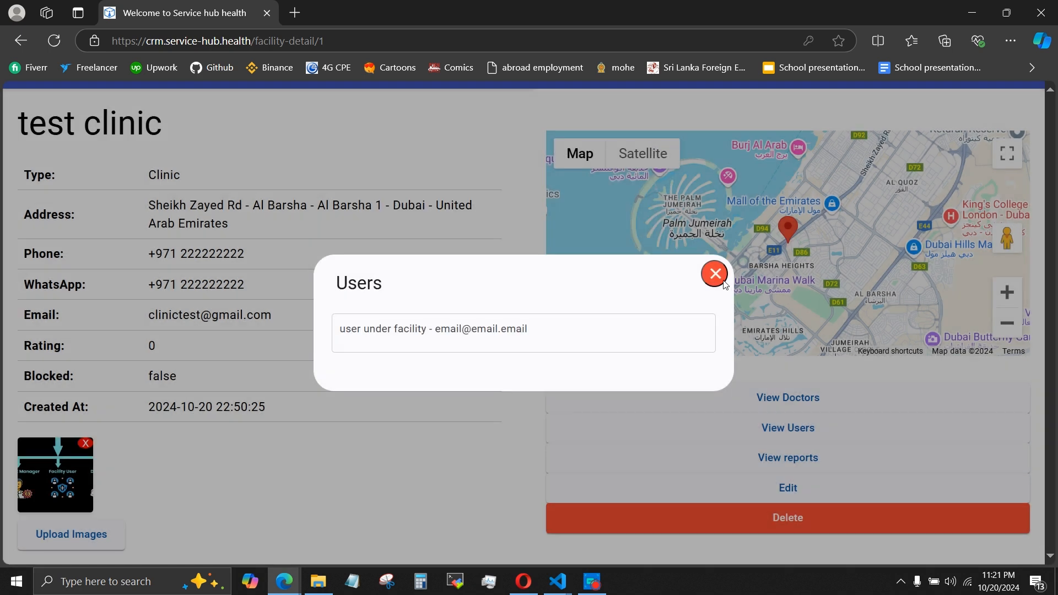
Close the users list, open test clinic's edit form to review its fields, and cancel without saving.
left_click(724, 281)
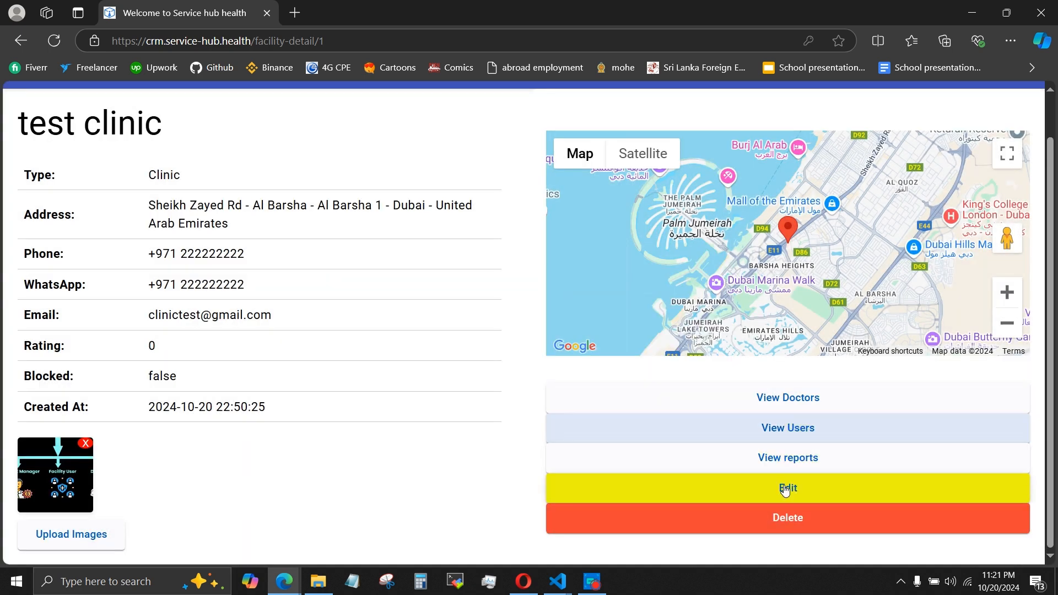
left_click(785, 490)
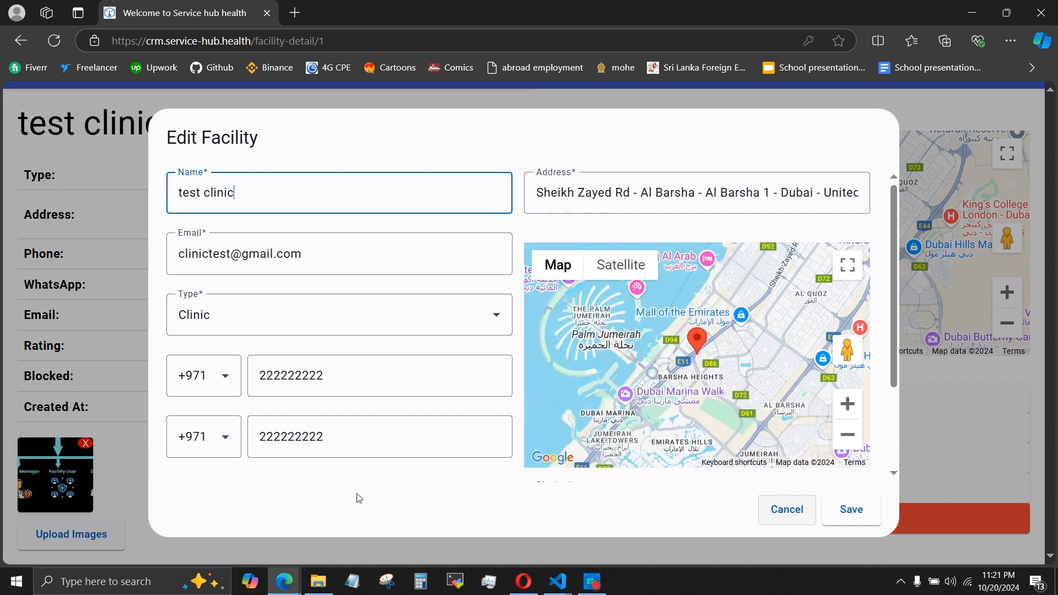
scroll(885, 467, "down", 2)
left_click(776, 516)
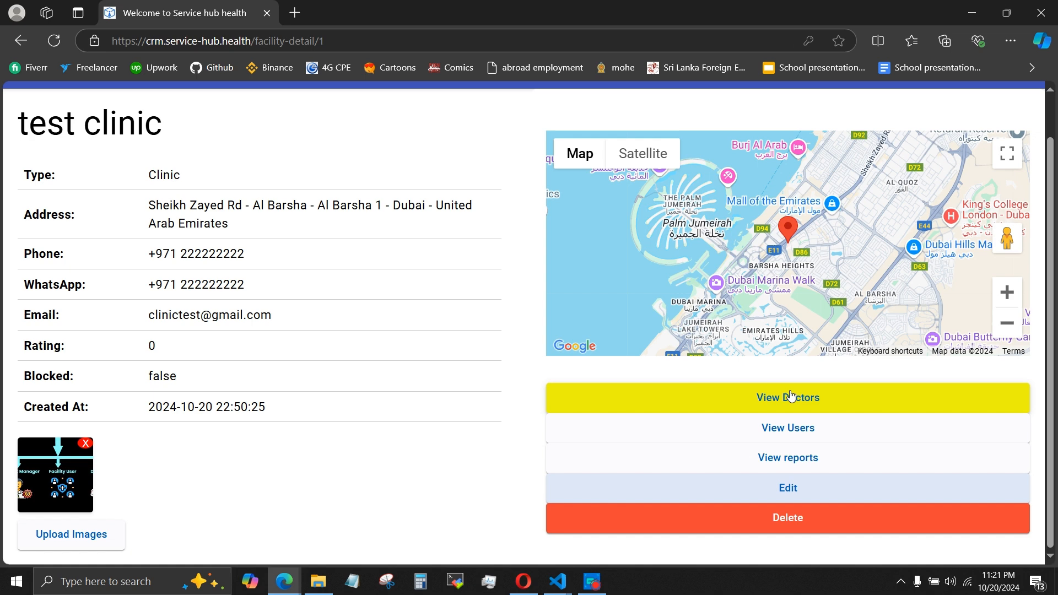
Add test doctor to test clinic's doctors and dismiss the notification.
left_click(791, 394)
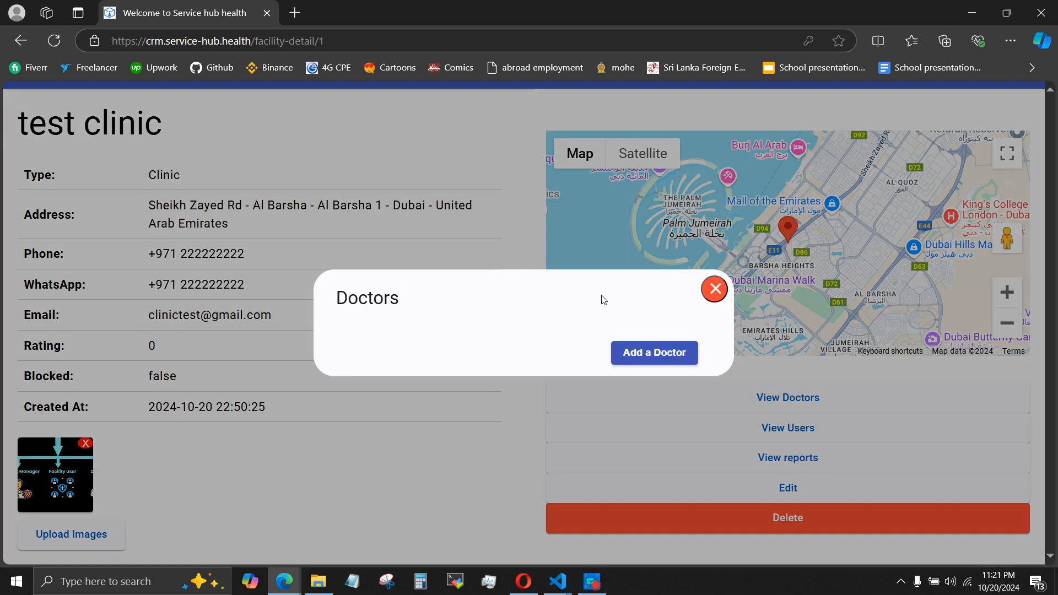
left_click(663, 356)
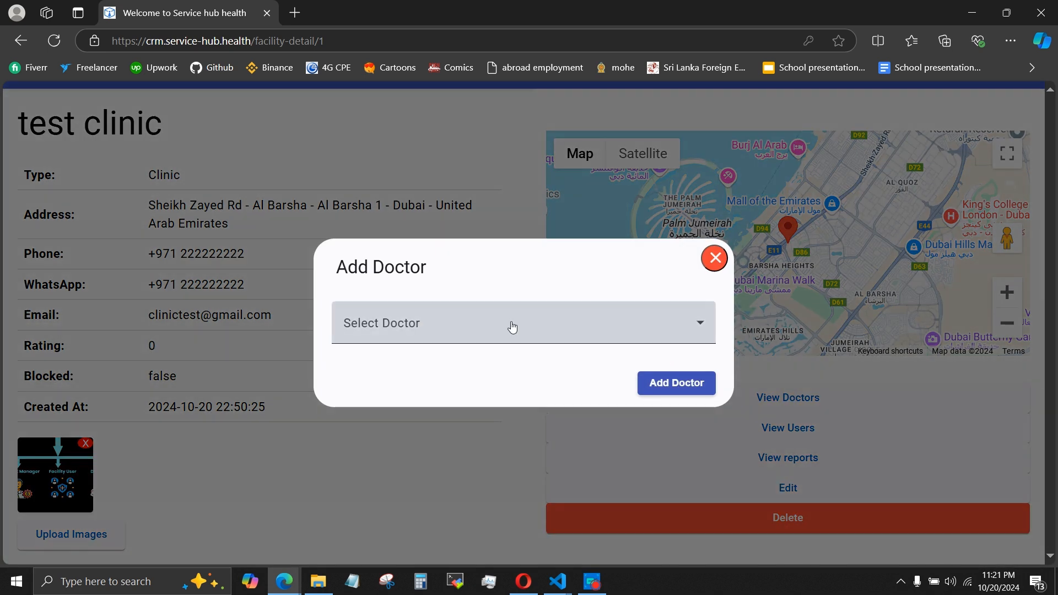
left_click(510, 326)
left_click(467, 372)
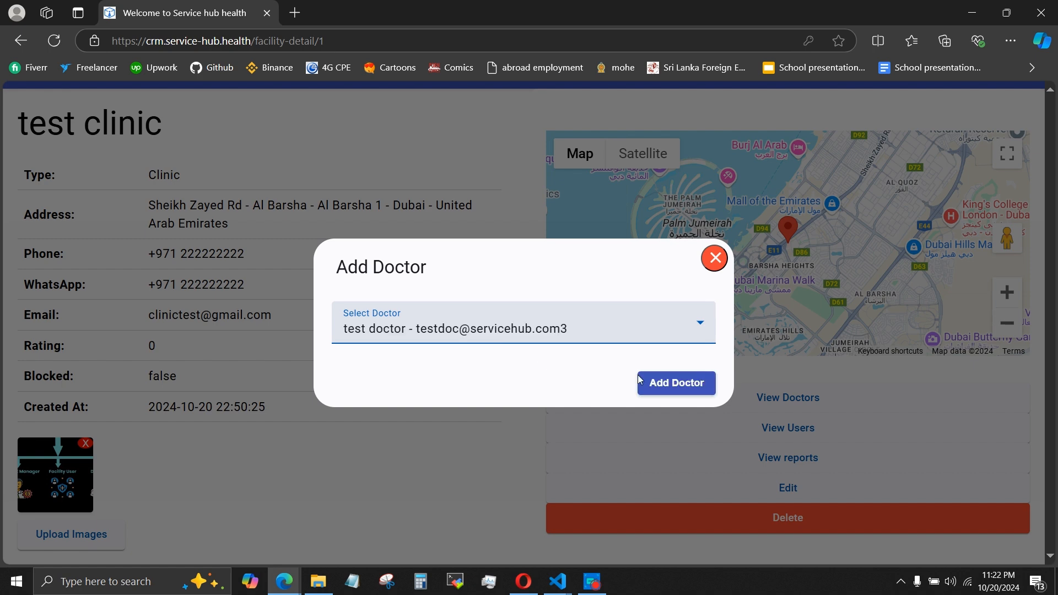
left_click(667, 384)
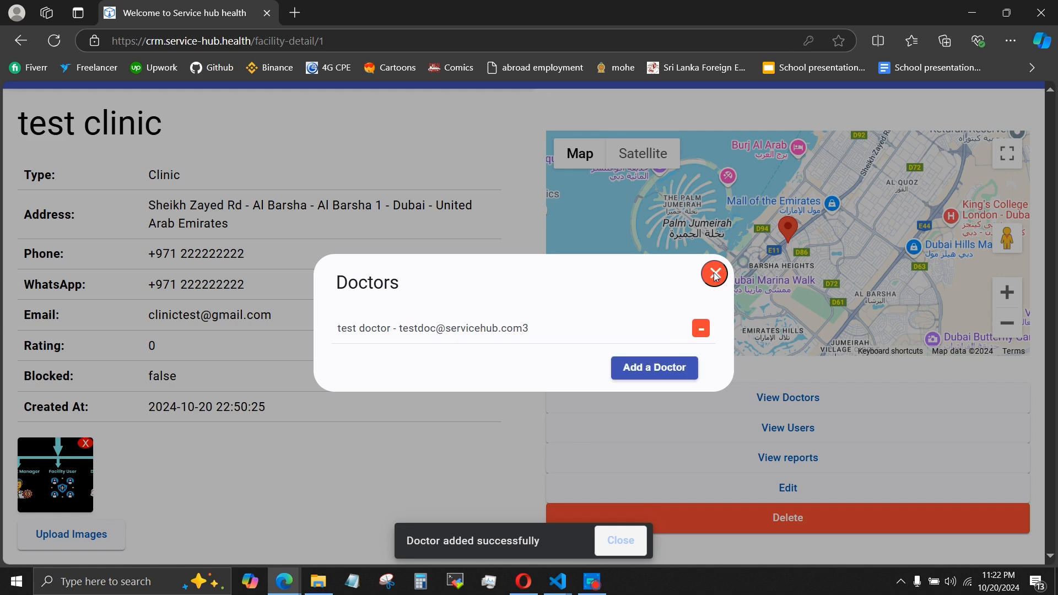
left_click(630, 538)
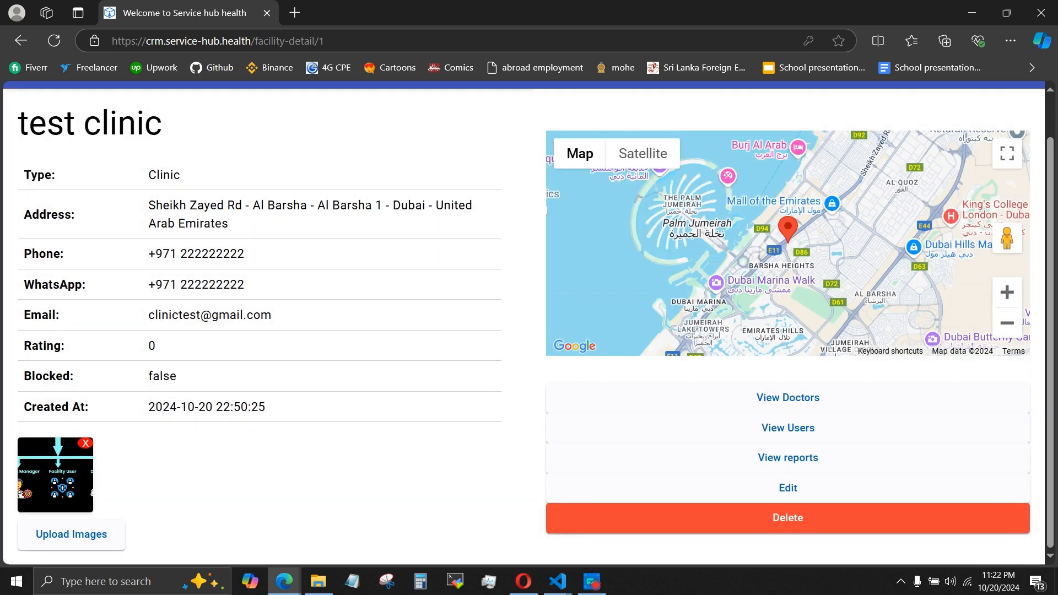
Show the doctors of test clinic, review test doctor's full details, and close the details.
left_click(718, 394)
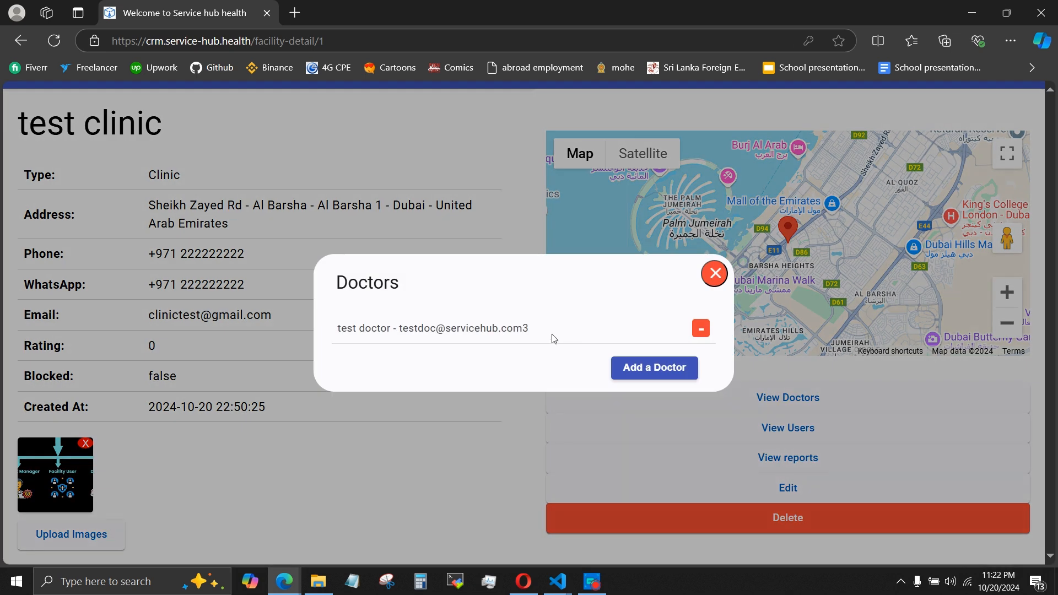
left_click(464, 326)
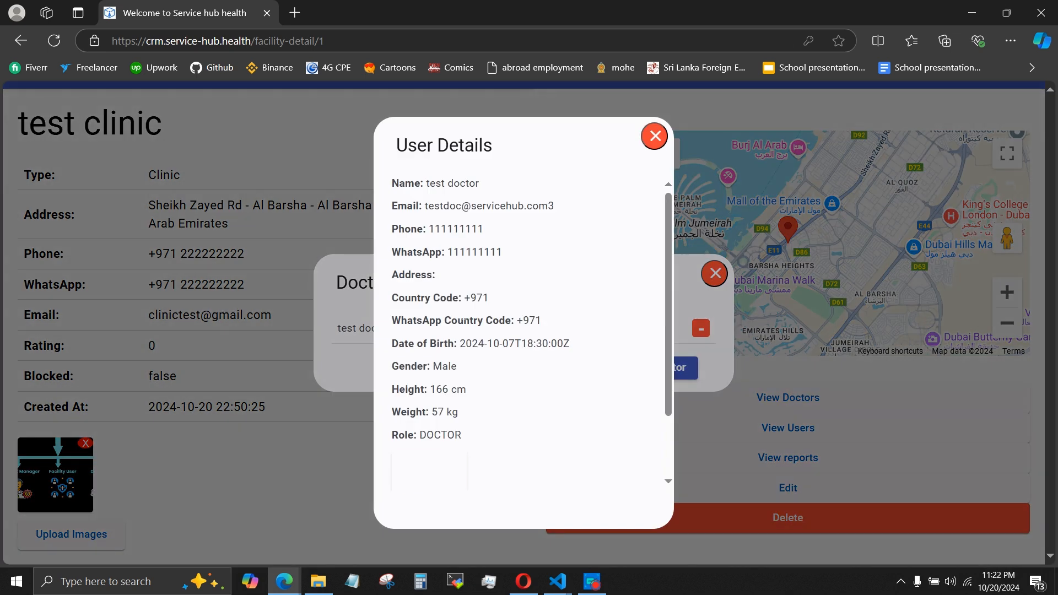
scroll(473, 362, "down", 2)
scroll(479, 353, "up", 2)
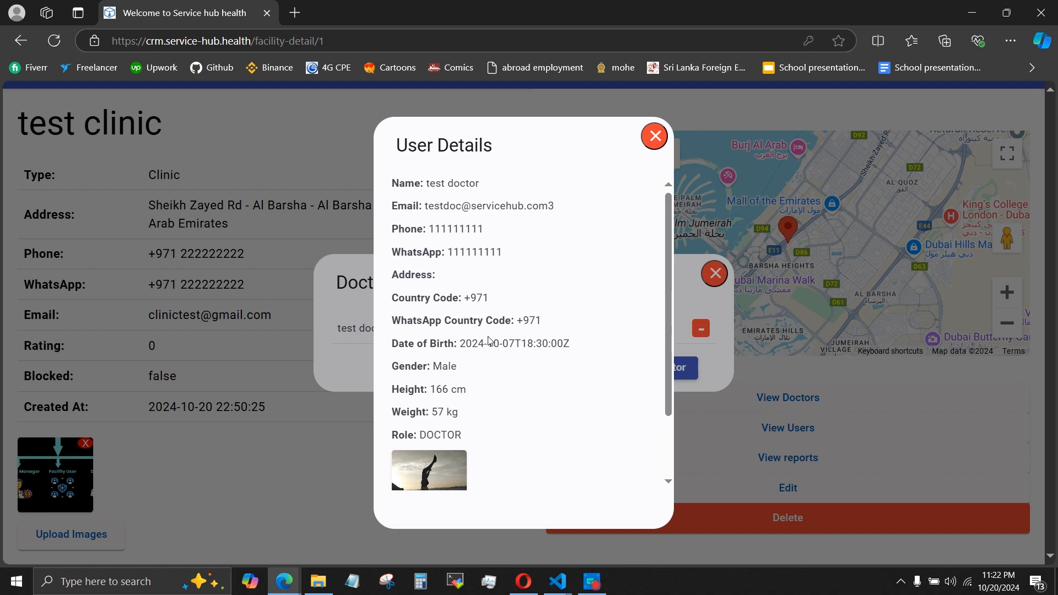
left_click(656, 135)
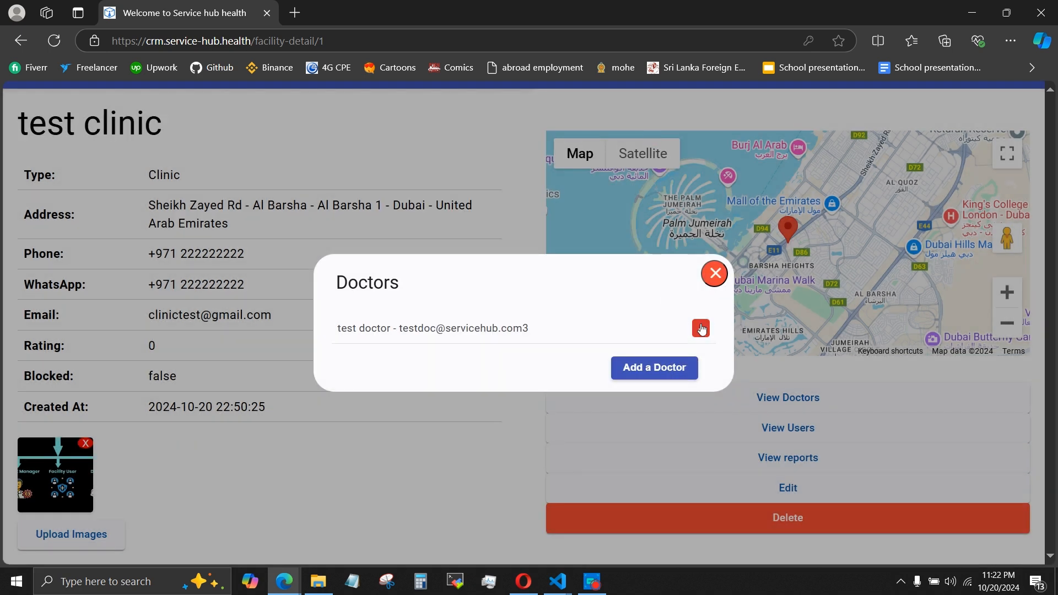
Remove test doctor from test clinic with confirmation, add the same doctor back, and close the doctors list.
left_click(701, 330)
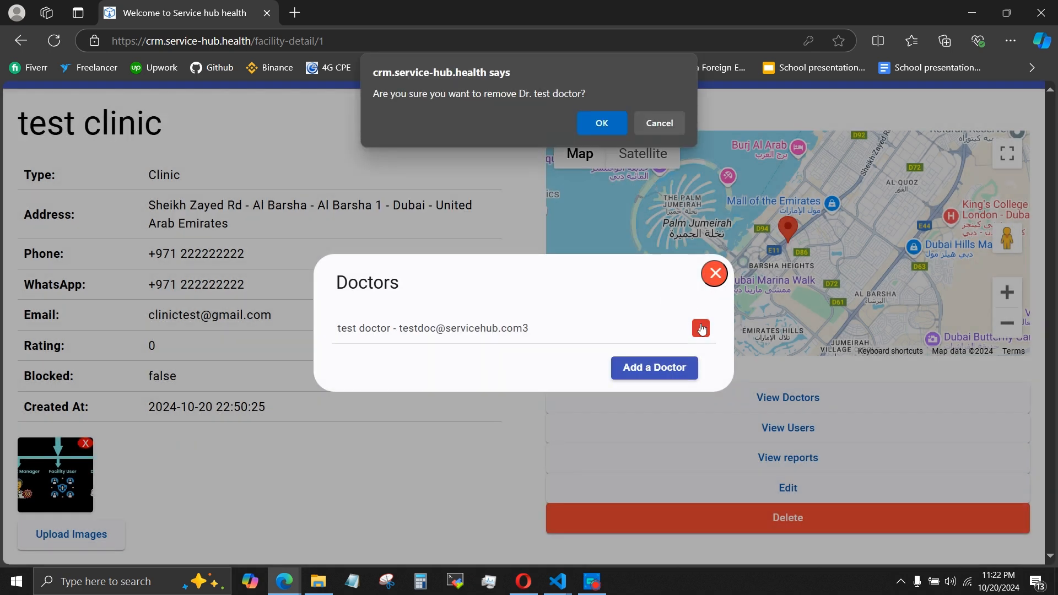
left_click(590, 122)
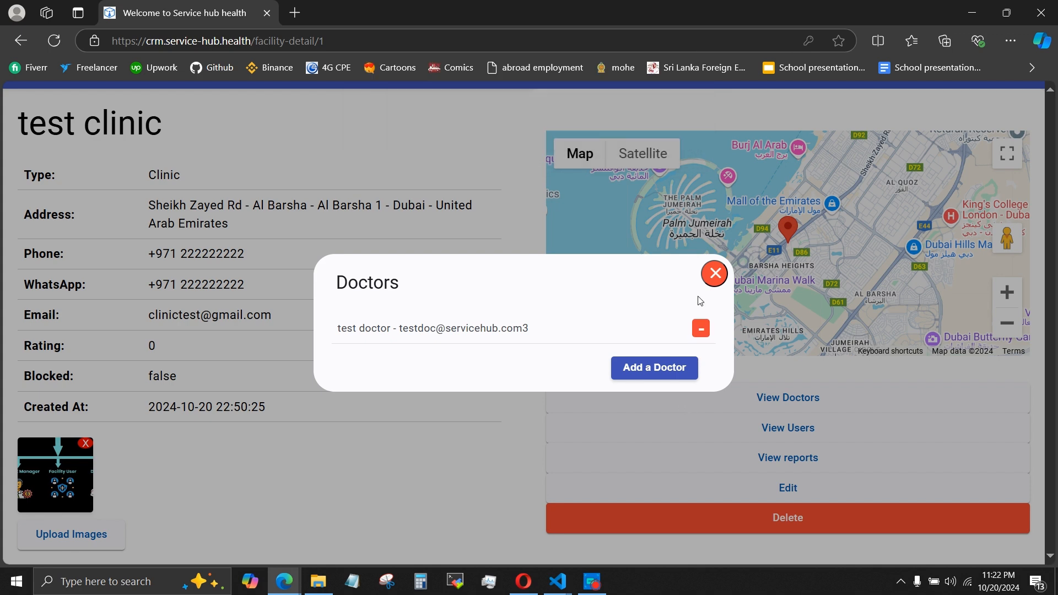
left_click(661, 353)
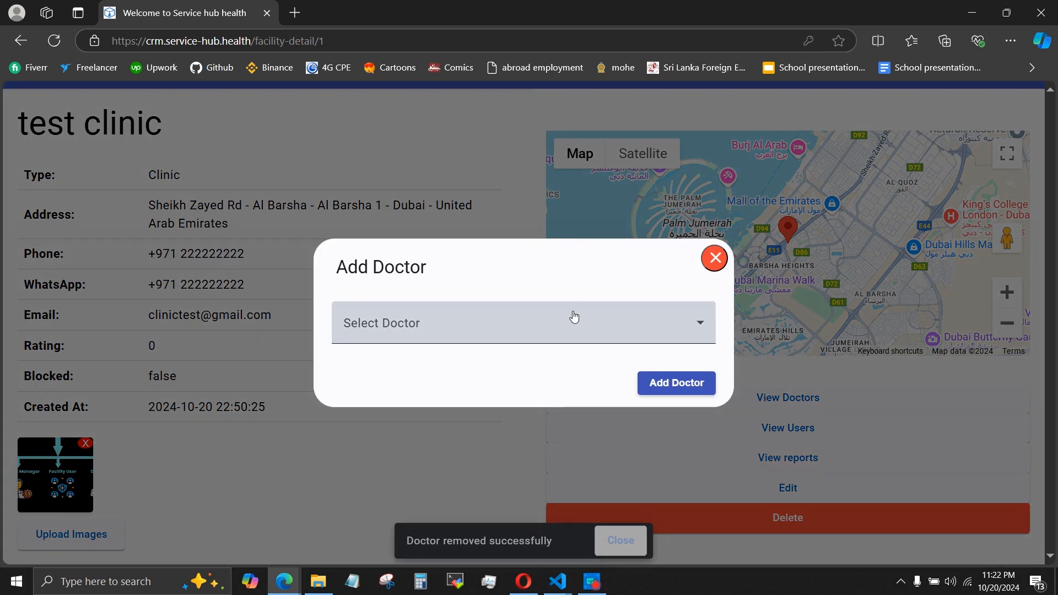
left_click(572, 317)
left_click(516, 370)
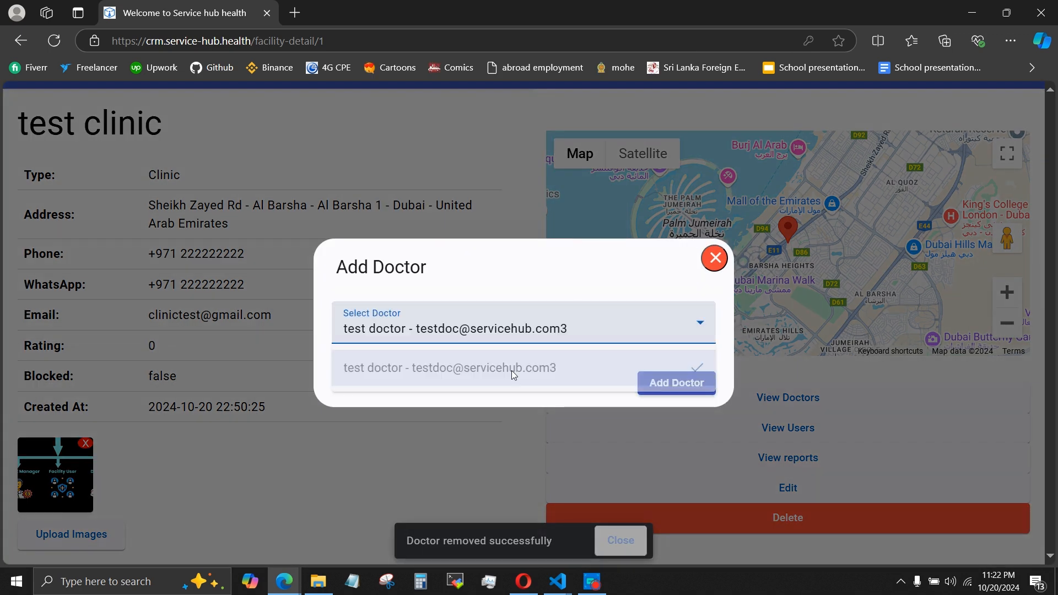
left_click(686, 388)
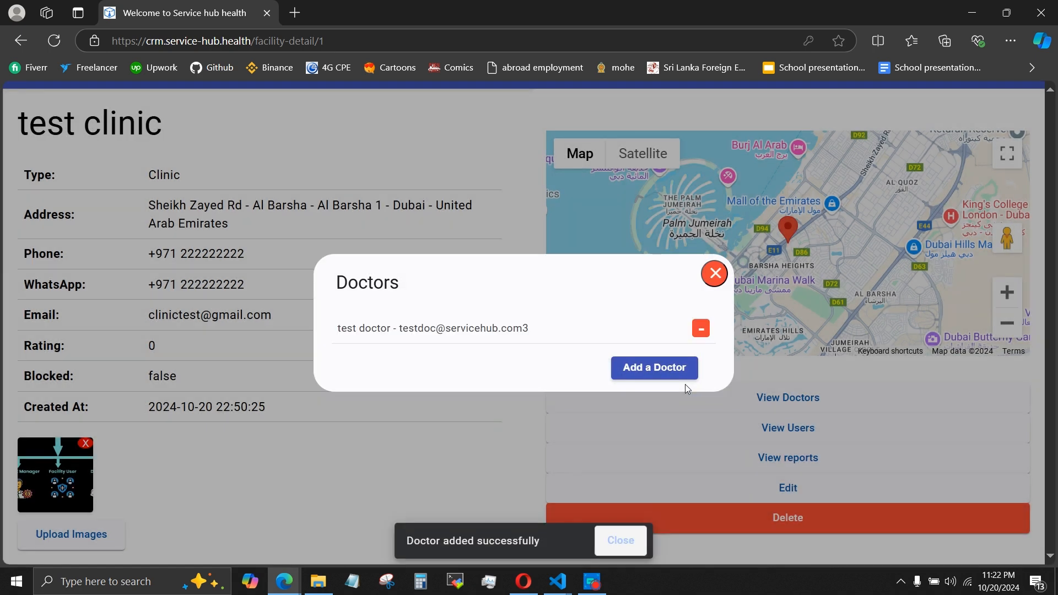
left_click(713, 273)
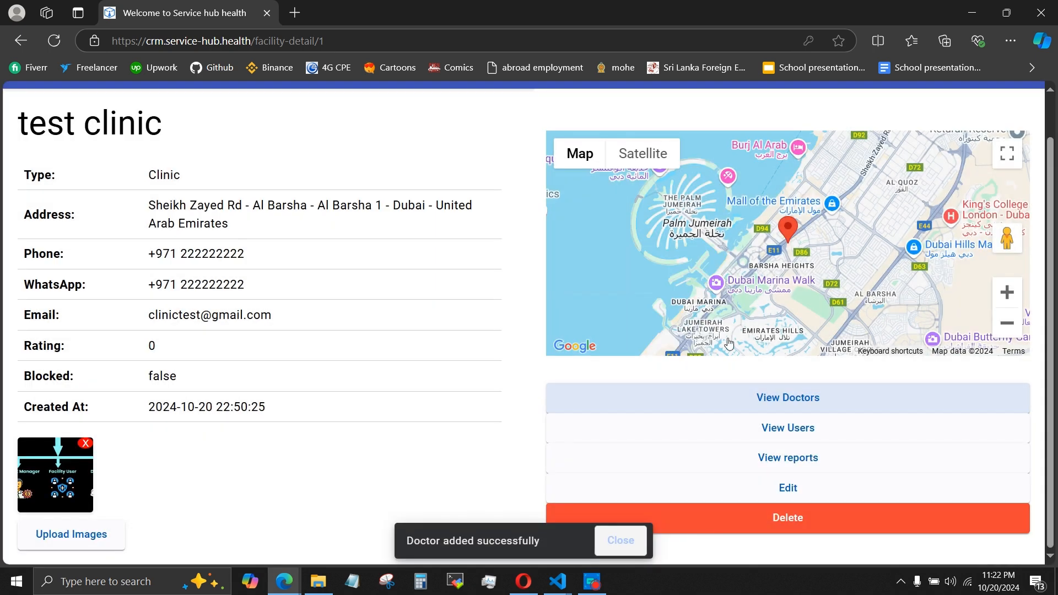
Open test clinic's facility reports and generate a report from 01/10/2024 to 22/10/2024.
left_click(788, 461)
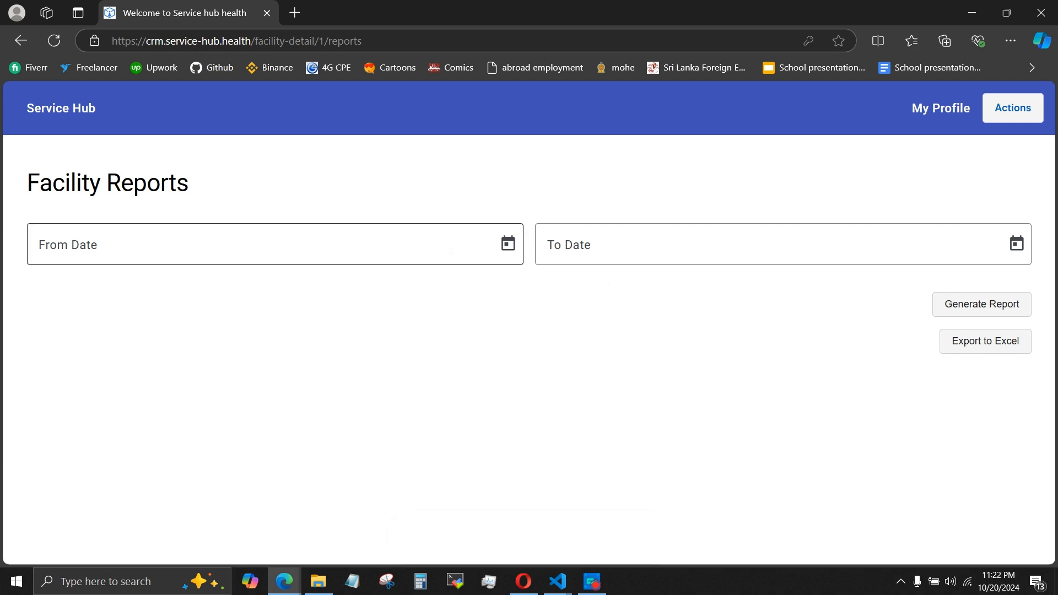
left_click(443, 247)
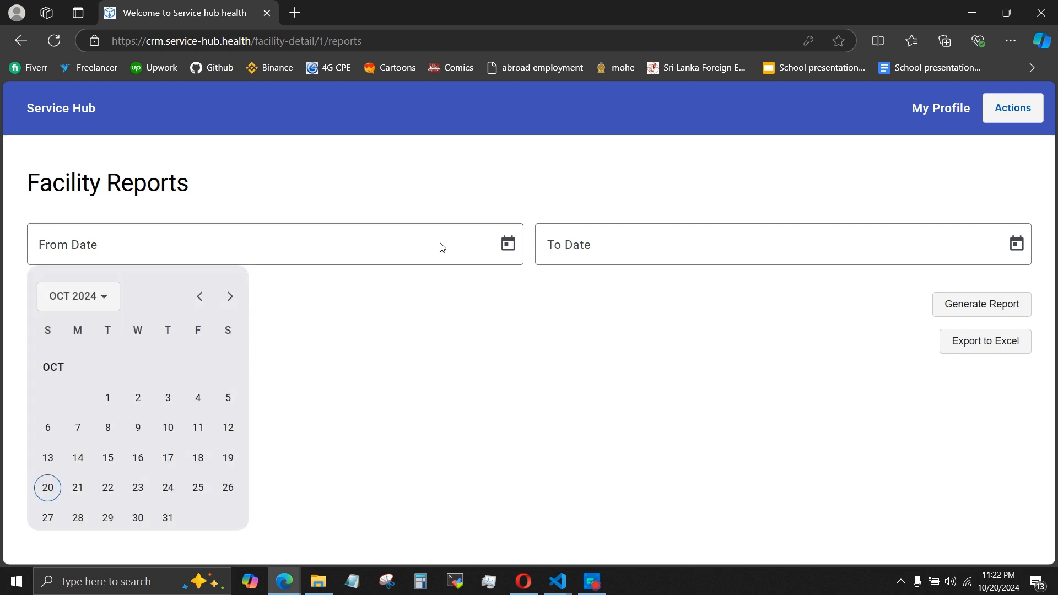
left_click(442, 247)
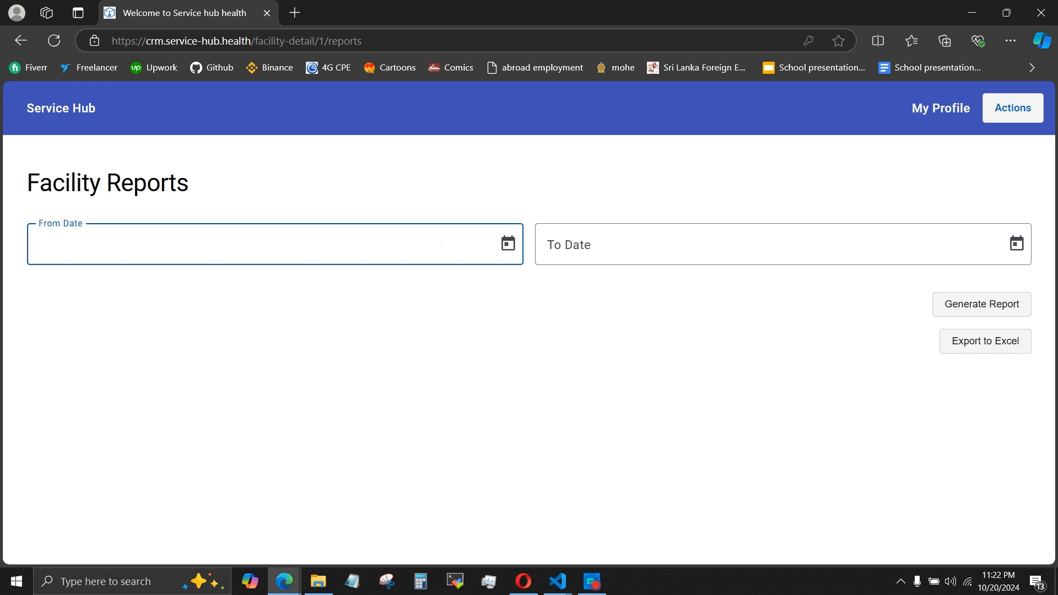
left_click(505, 247)
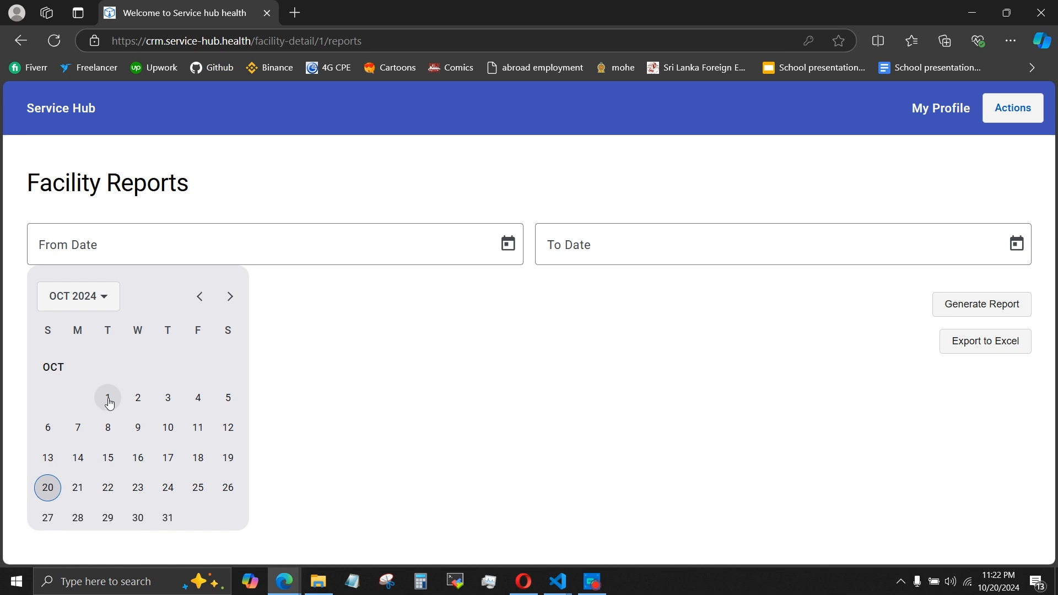
left_click(109, 398)
left_click(635, 261)
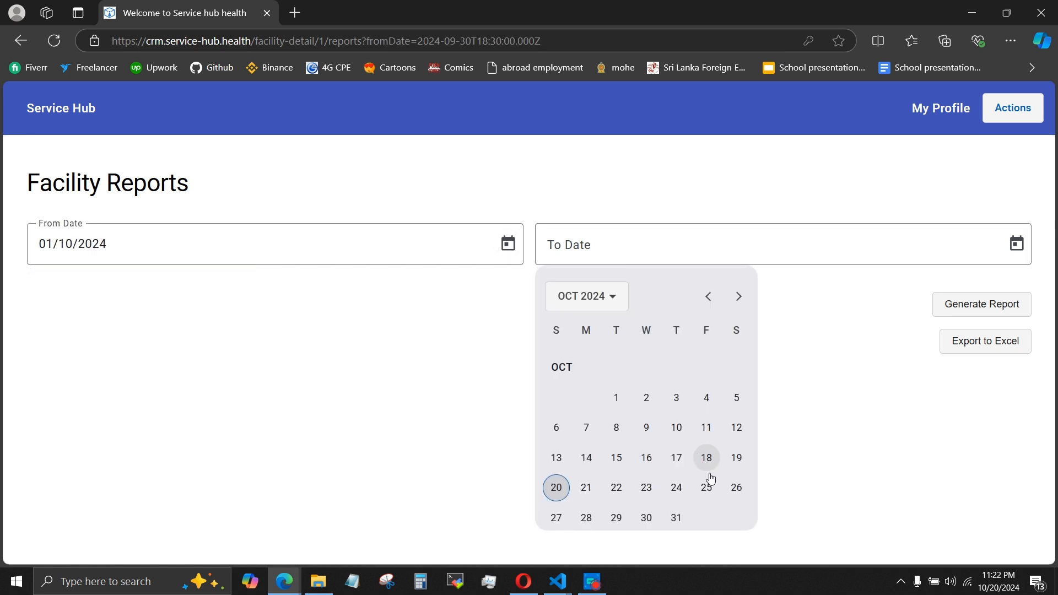
left_click(615, 488)
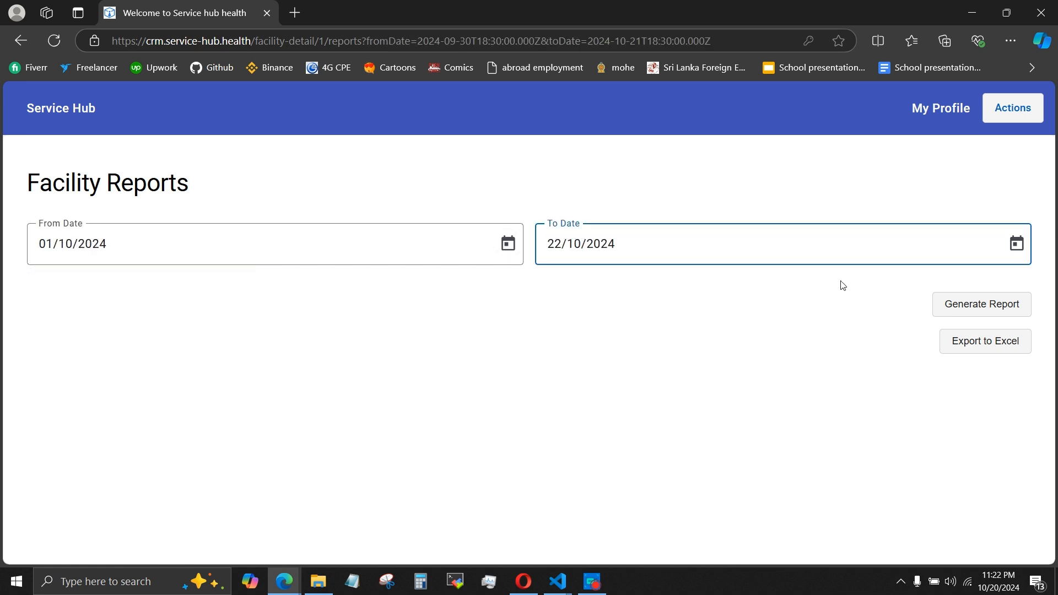
left_click(956, 298)
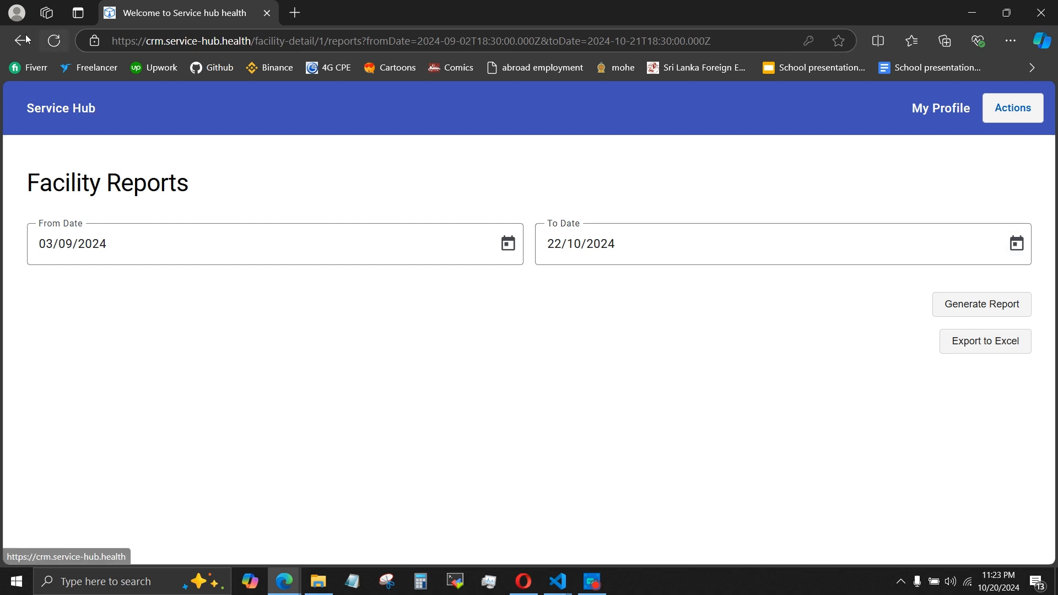
Go back from the facility reports past test clinic and the facilities list to the Users page.
left_click(22, 40)
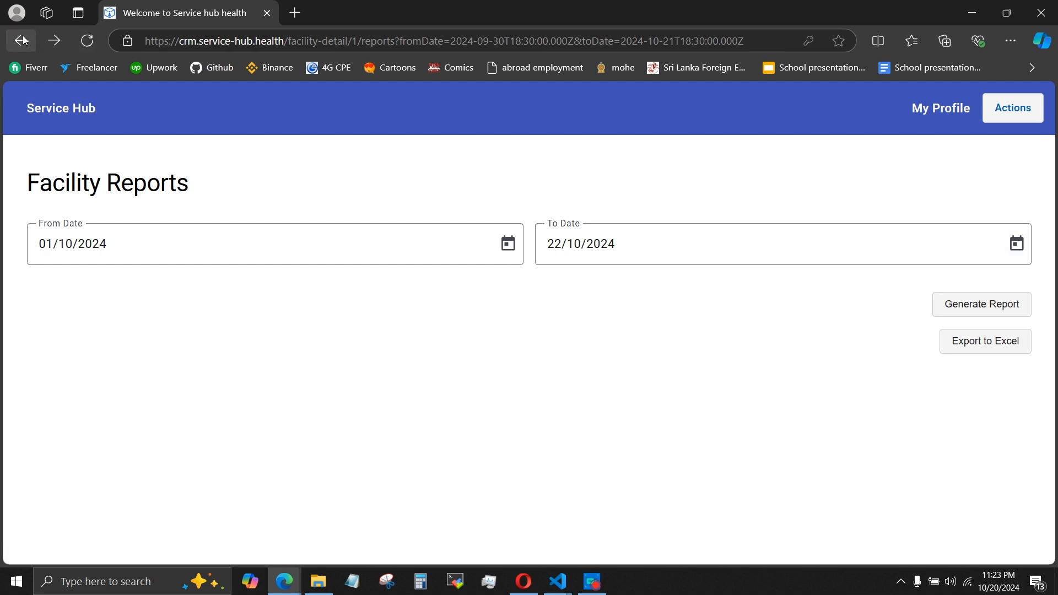
left_click(23, 39)
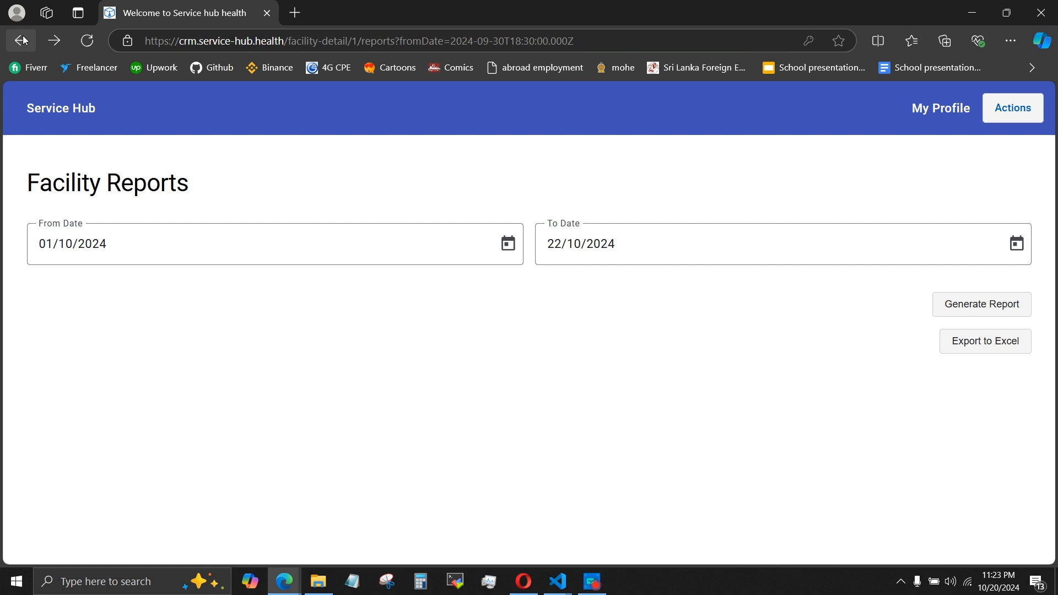
left_click(24, 40)
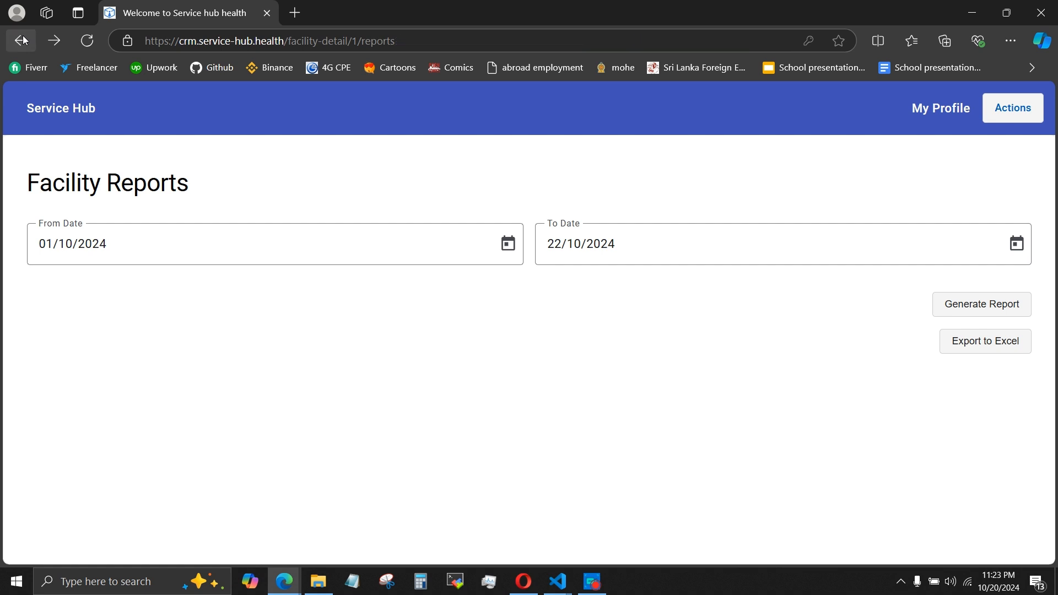
left_click(23, 40)
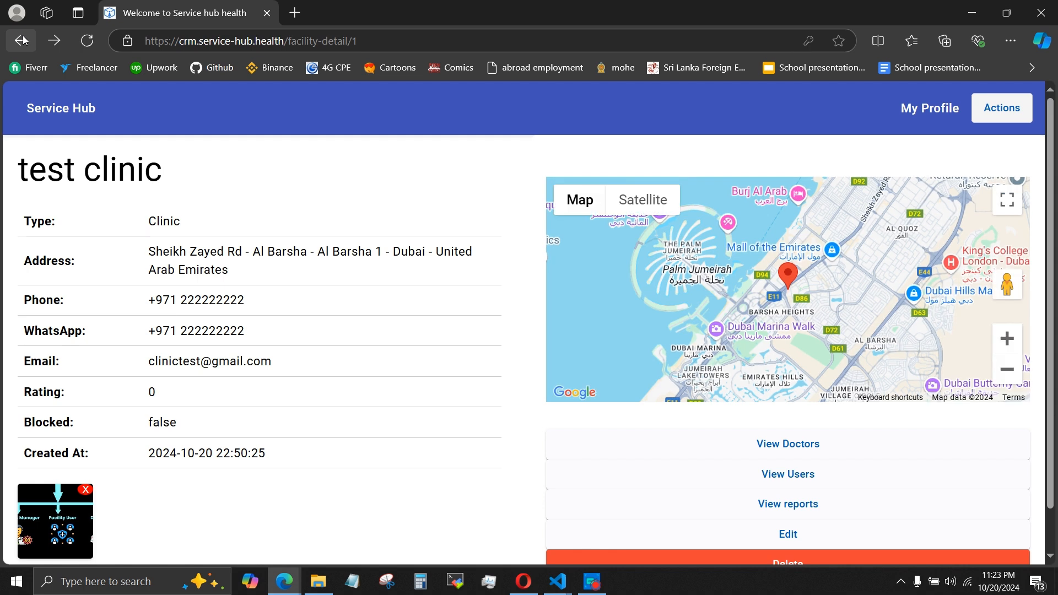
left_click(24, 47)
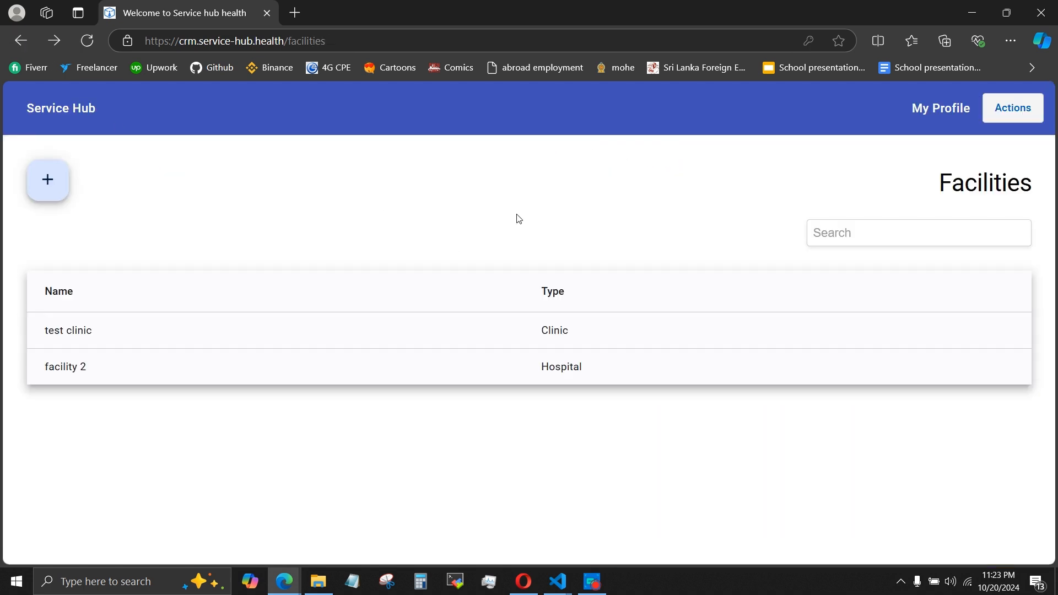
left_click(21, 40)
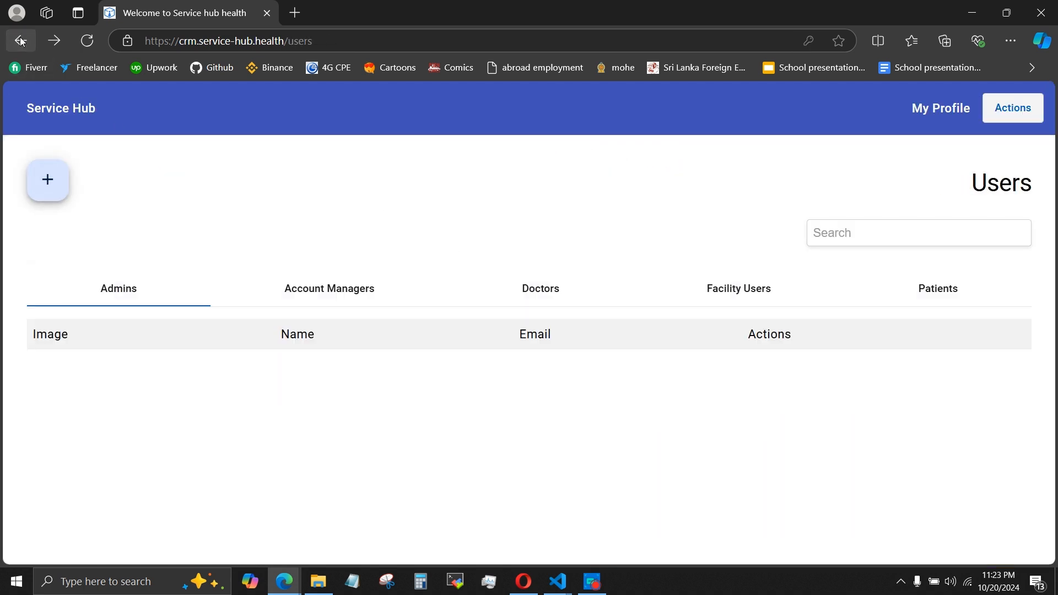
Open the facility services list, review the details of the test 1 service, and close them.
left_click(1002, 112)
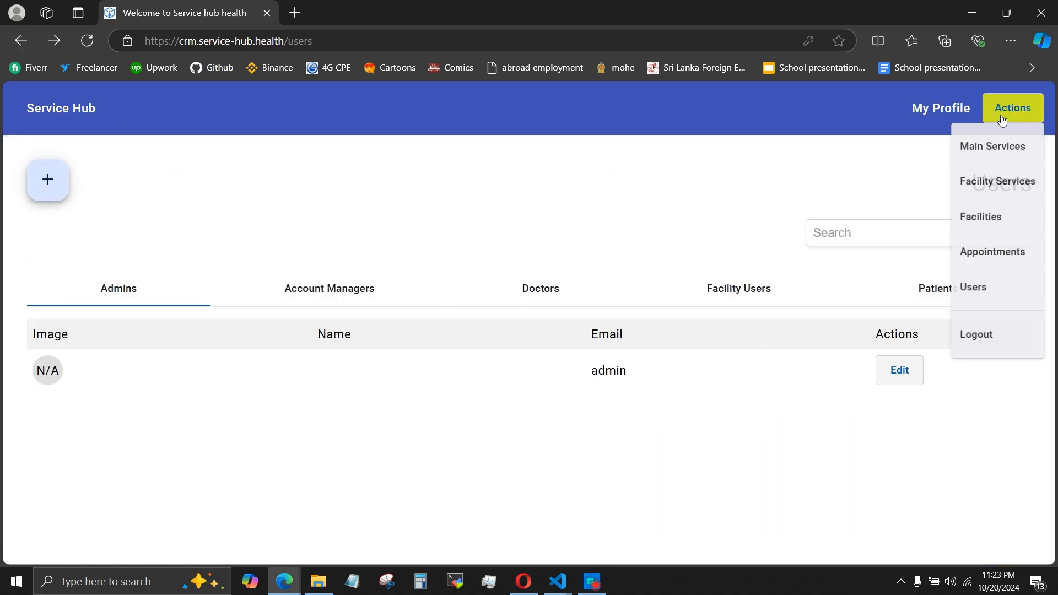
left_click(992, 185)
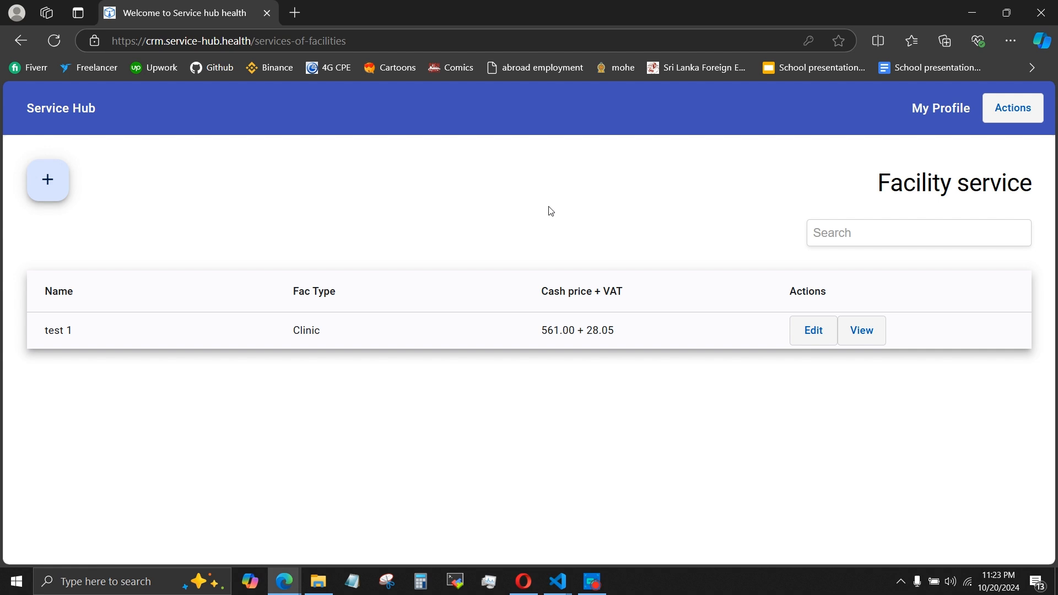
left_click(593, 339)
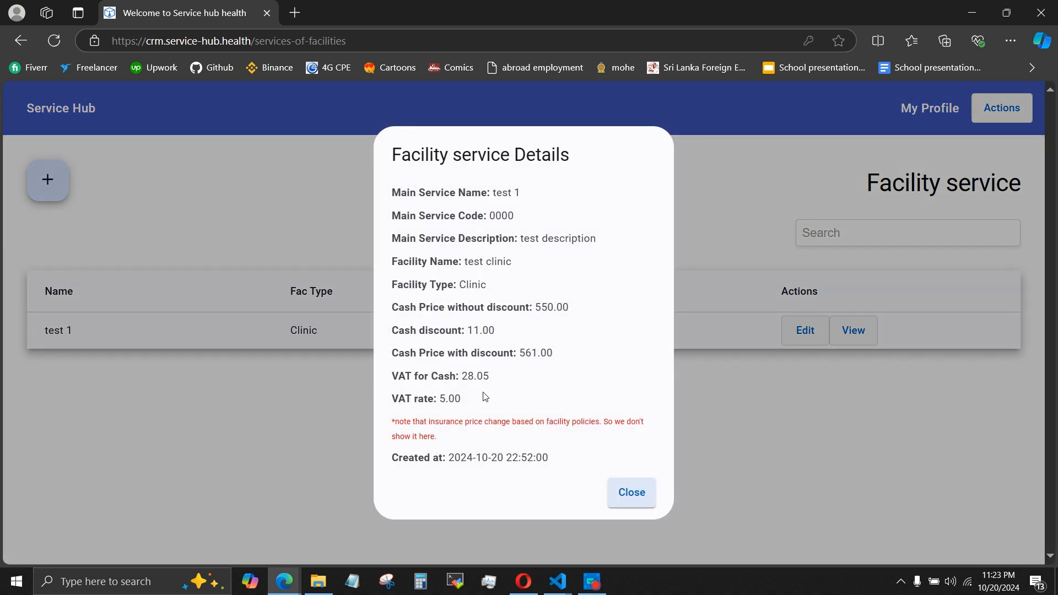
left_click(623, 490)
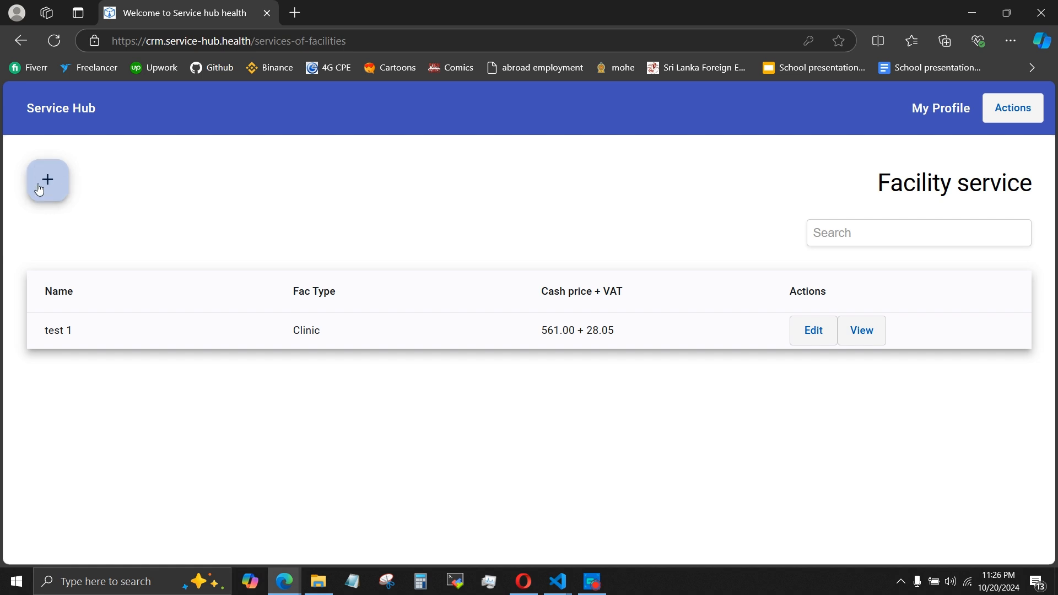
Start a new facility service for test clinic with main service 000 - test 2 service8 and assign test doctor to it.
left_click(48, 179)
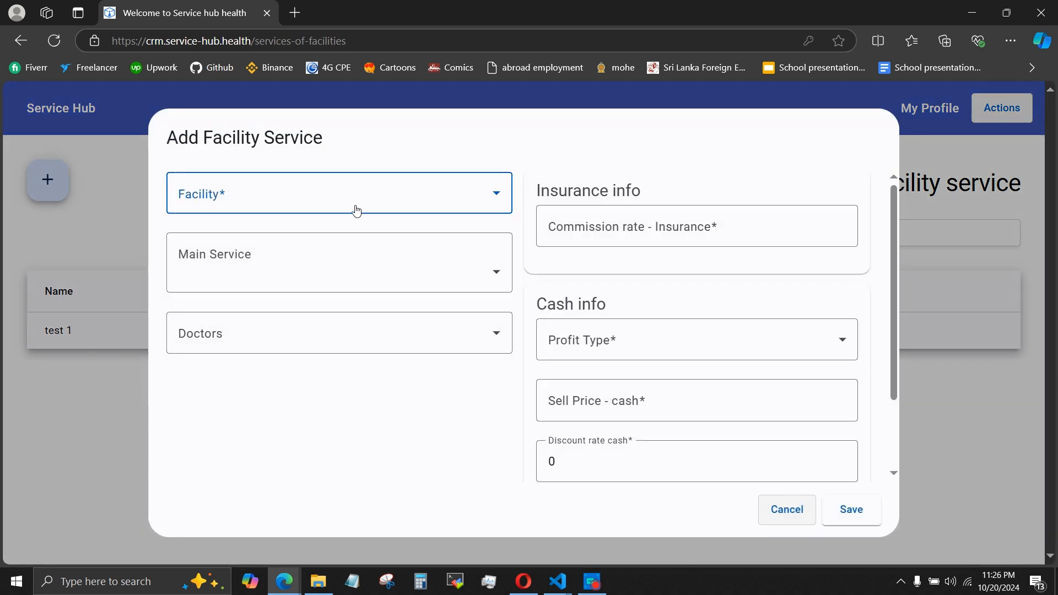
left_click(356, 211)
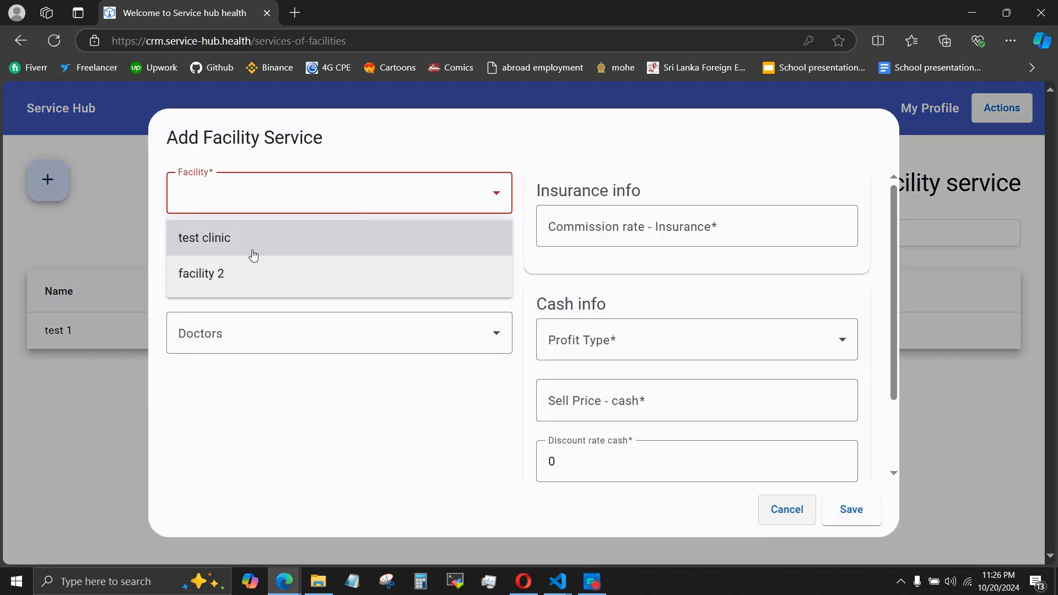
left_click(253, 248)
left_click(255, 243)
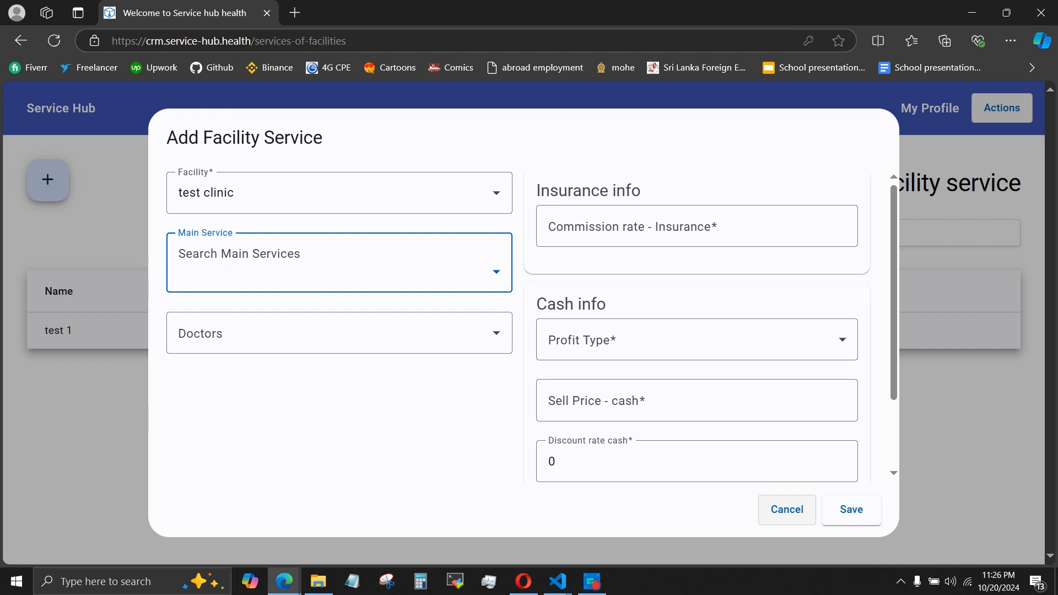
left_click(298, 282)
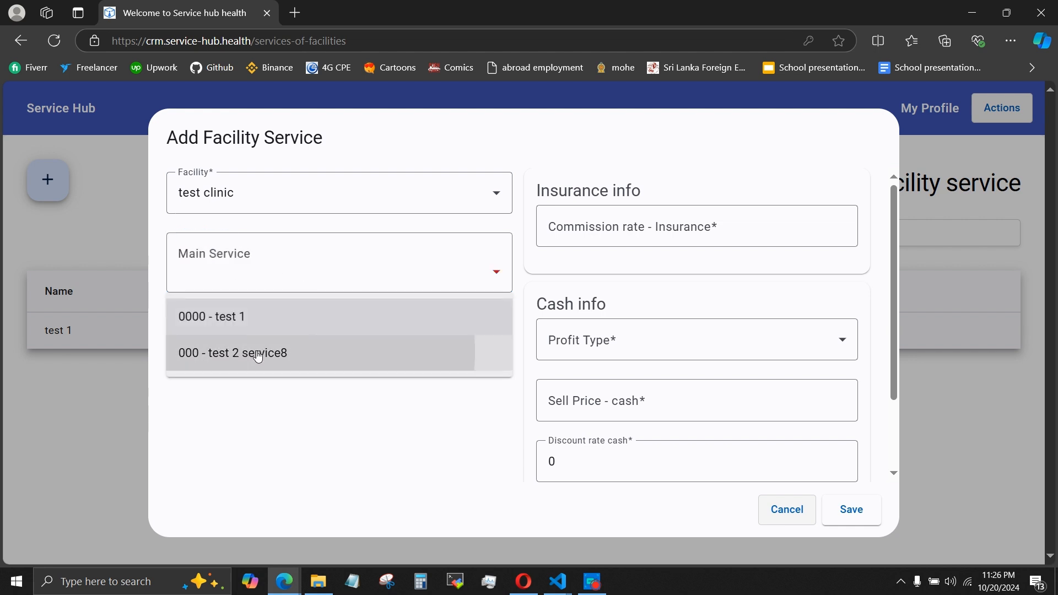
left_click(256, 353)
left_click(223, 344)
left_click(182, 417)
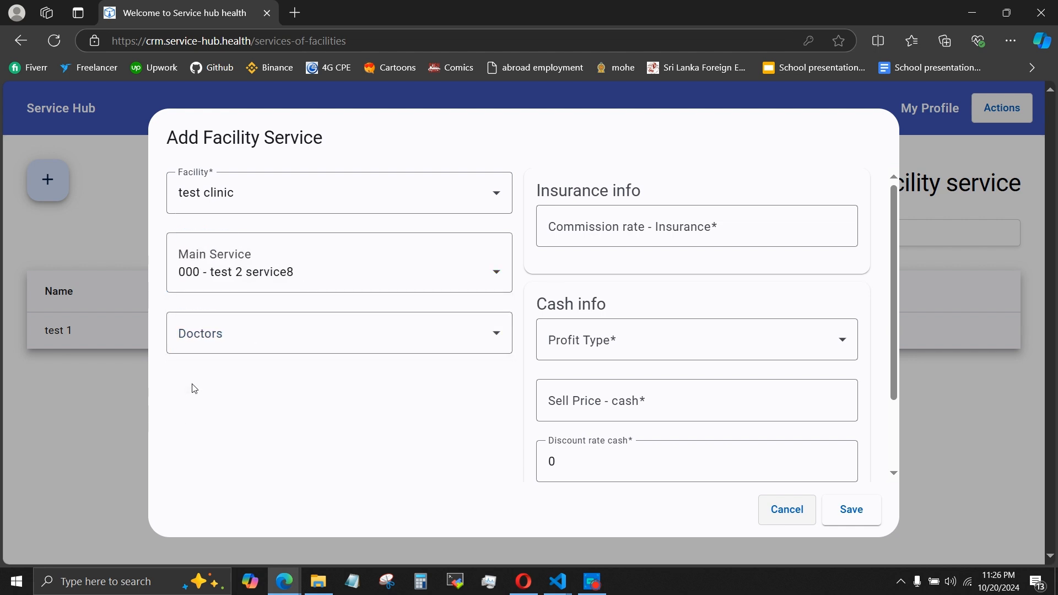
left_click(204, 342)
left_click(189, 379)
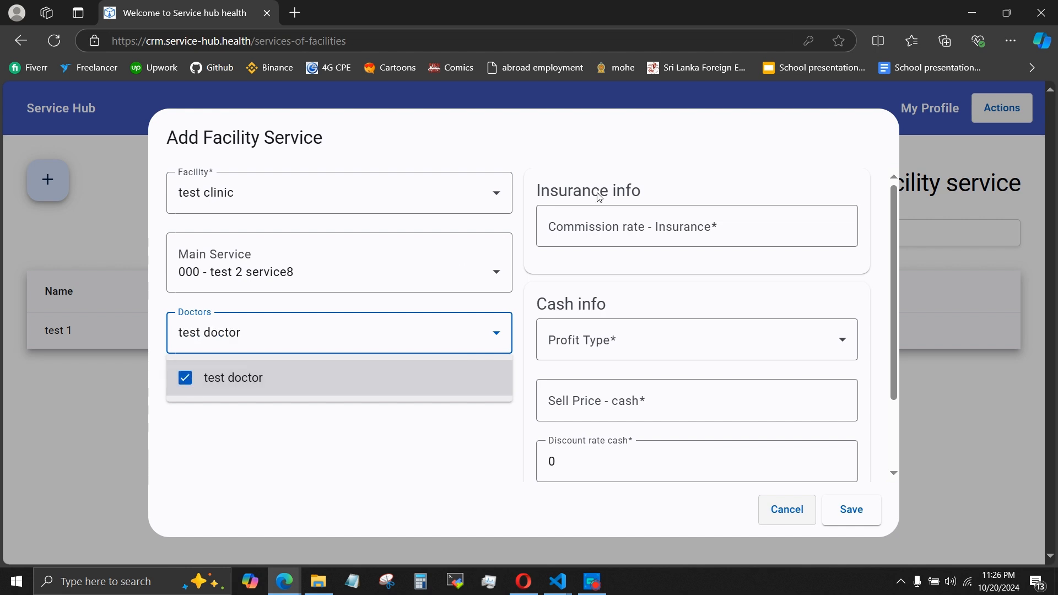
left_click(627, 224)
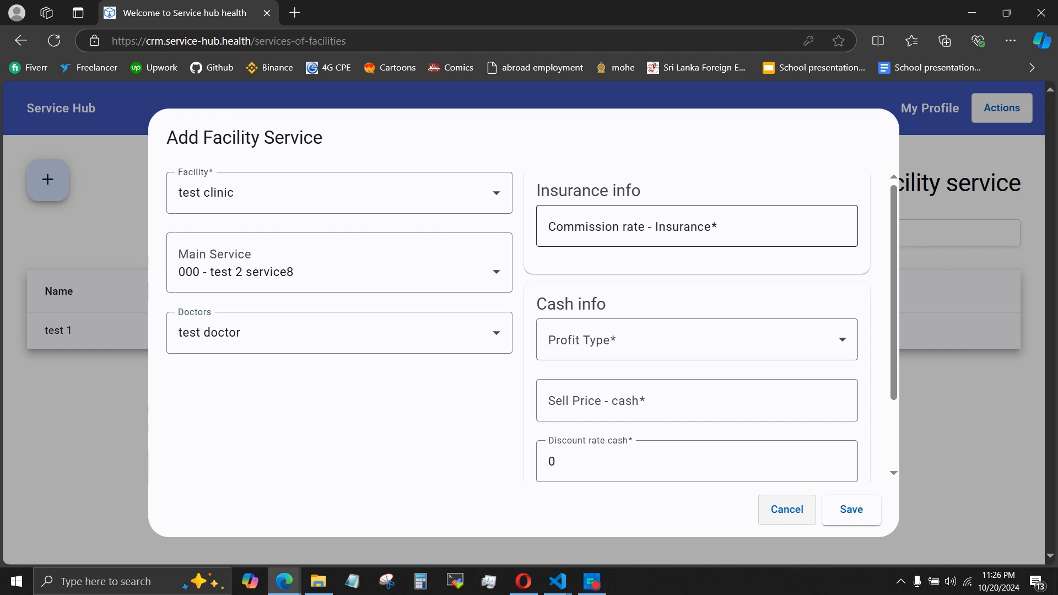
Set the insurance commission rate to 5 and choose Markup as the cash profit type.
left_click(608, 227)
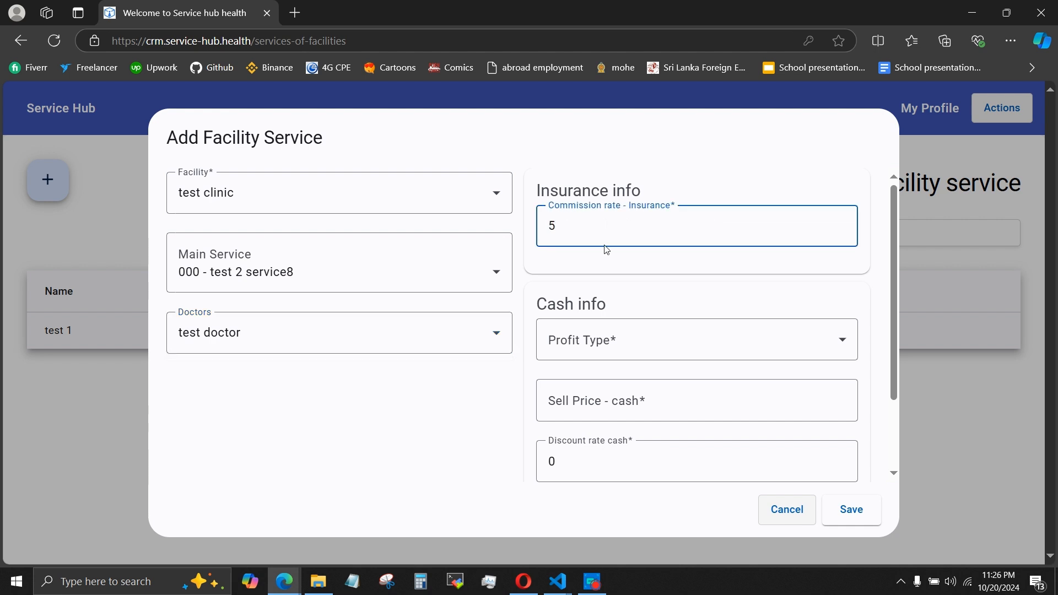
left_click(602, 340)
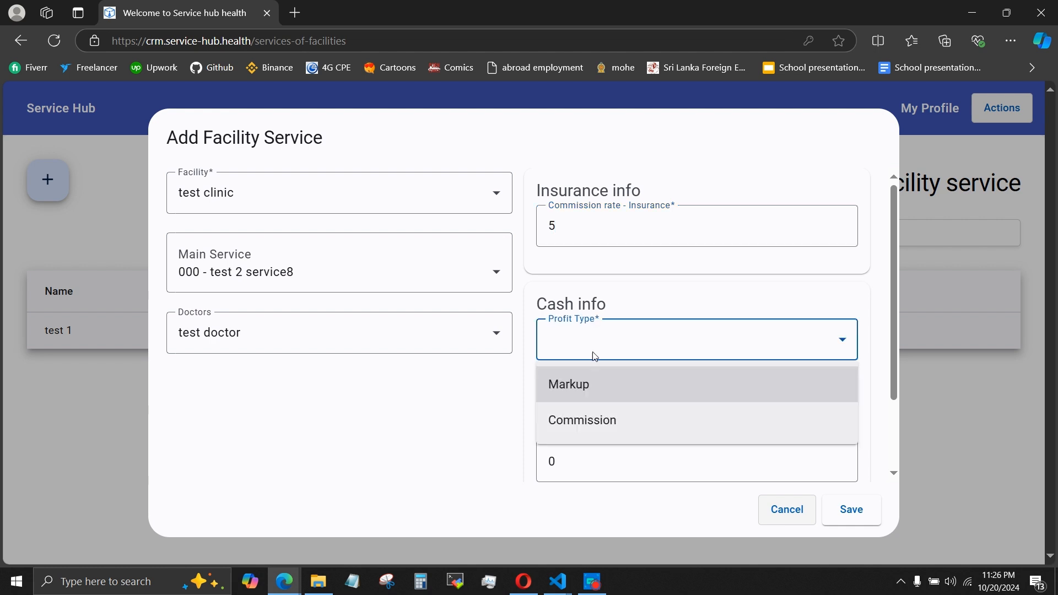
left_click(586, 394)
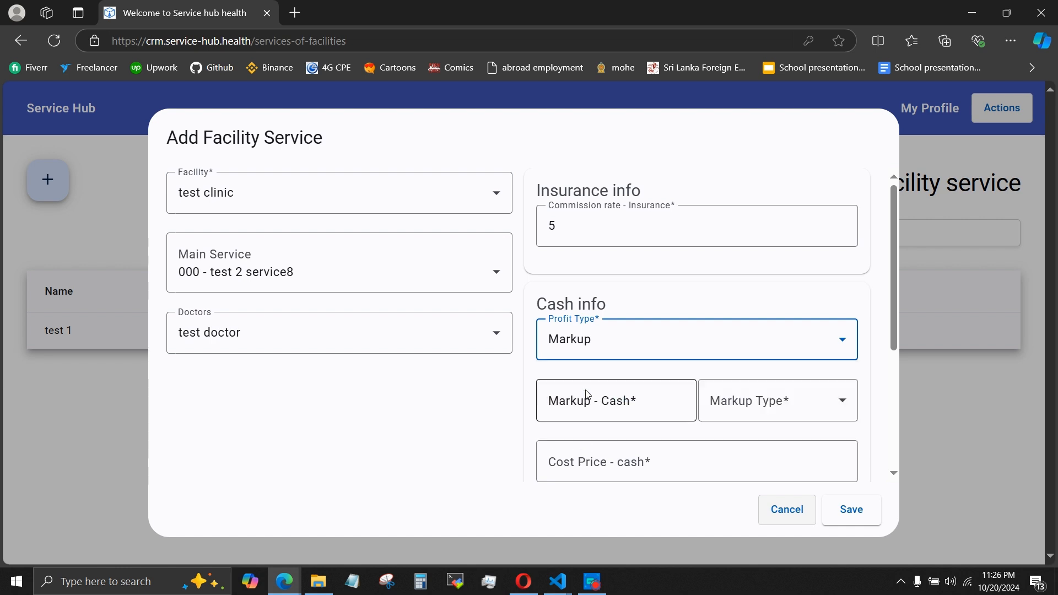
Set the cash markup to 30 with markup type Rate( % ), and enter a cash cost price of 300.
scroll(588, 394, "down", 2)
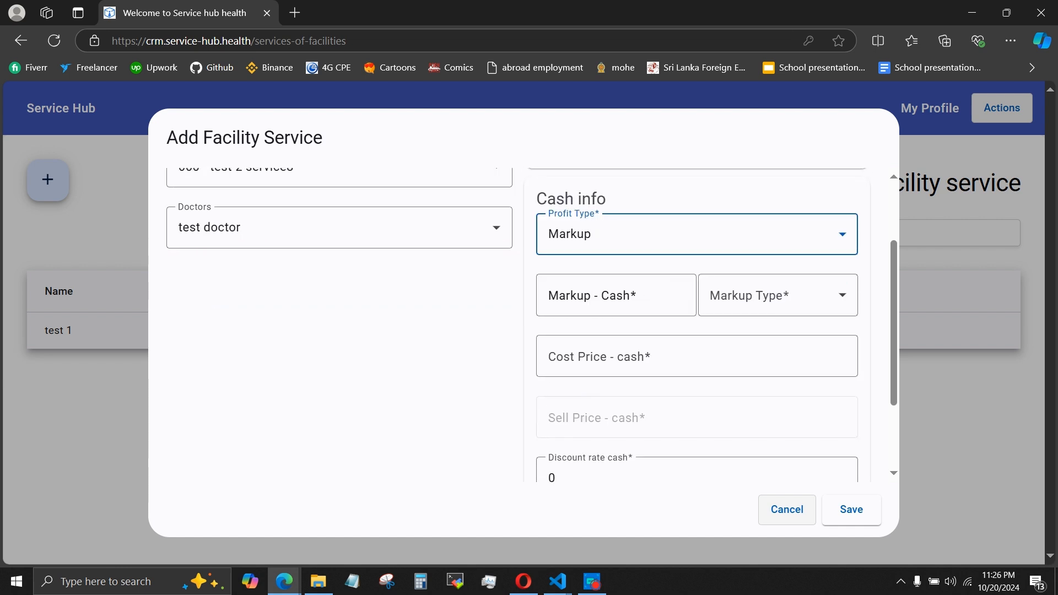
left_click(614, 313)
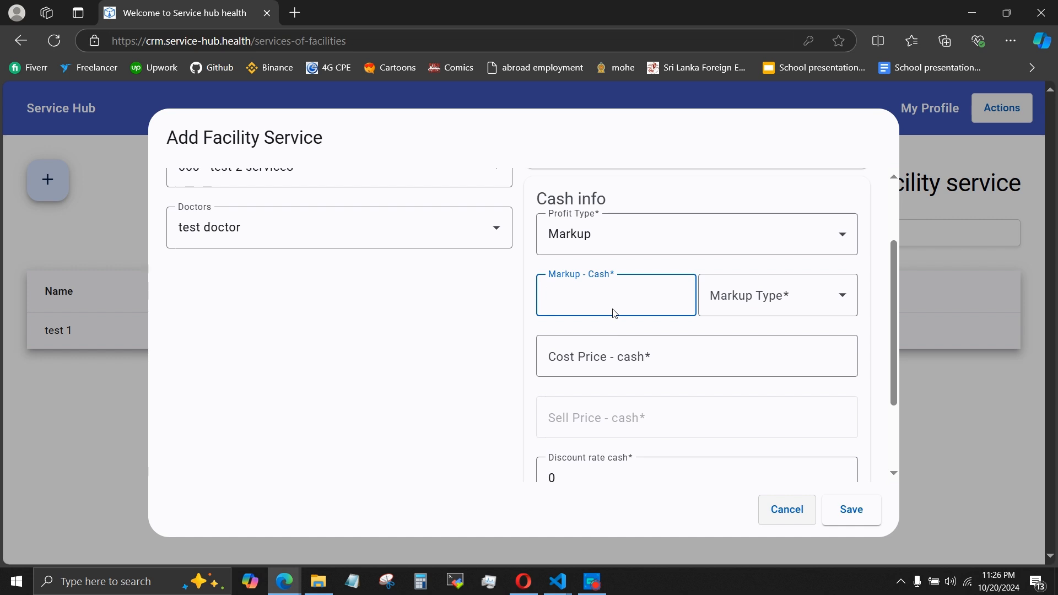
type("30")
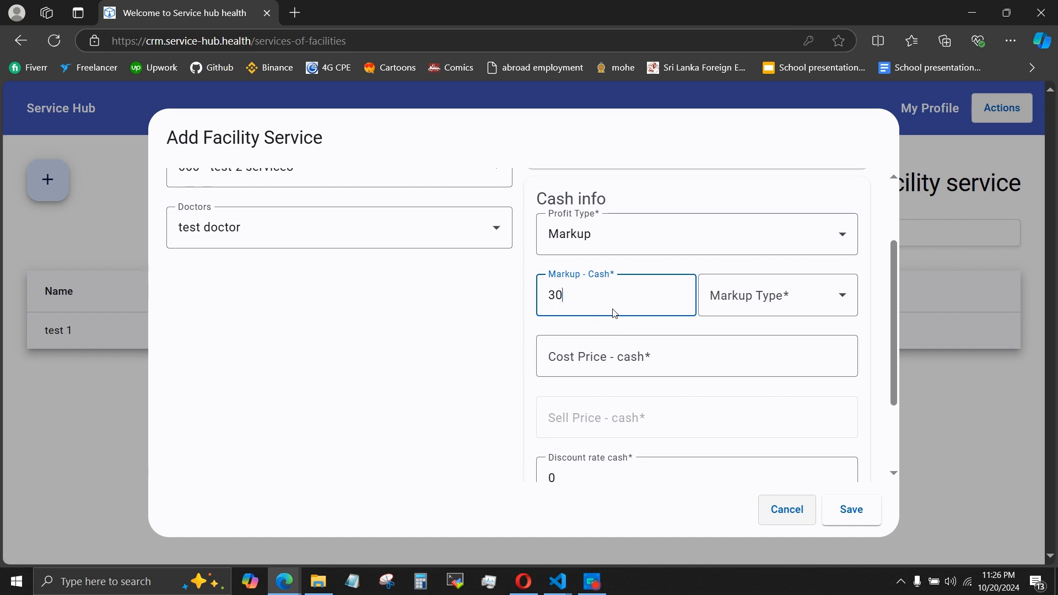
left_click(739, 311)
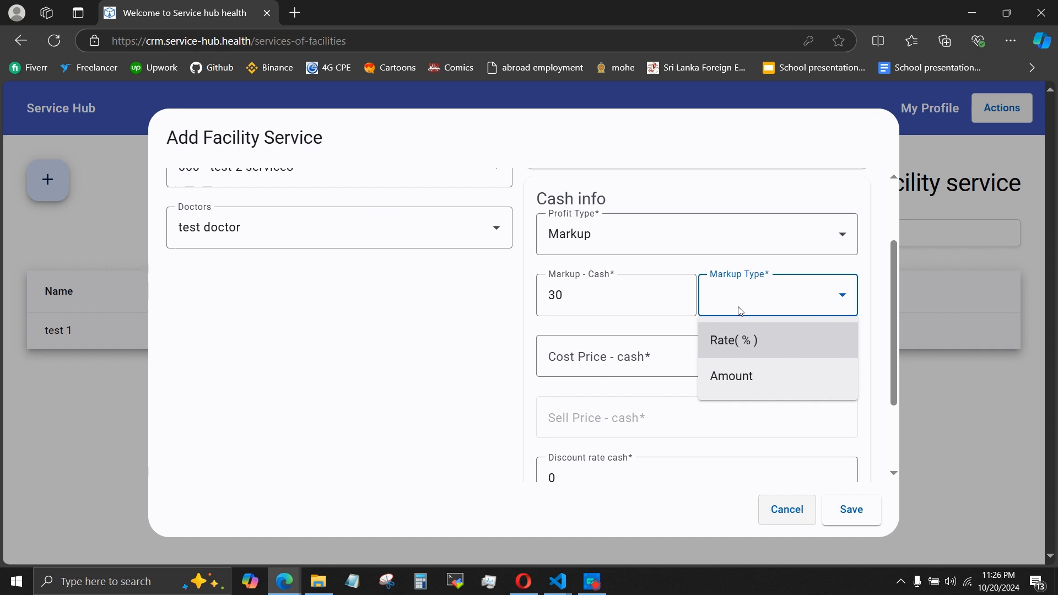
left_click(737, 341)
left_click(672, 351)
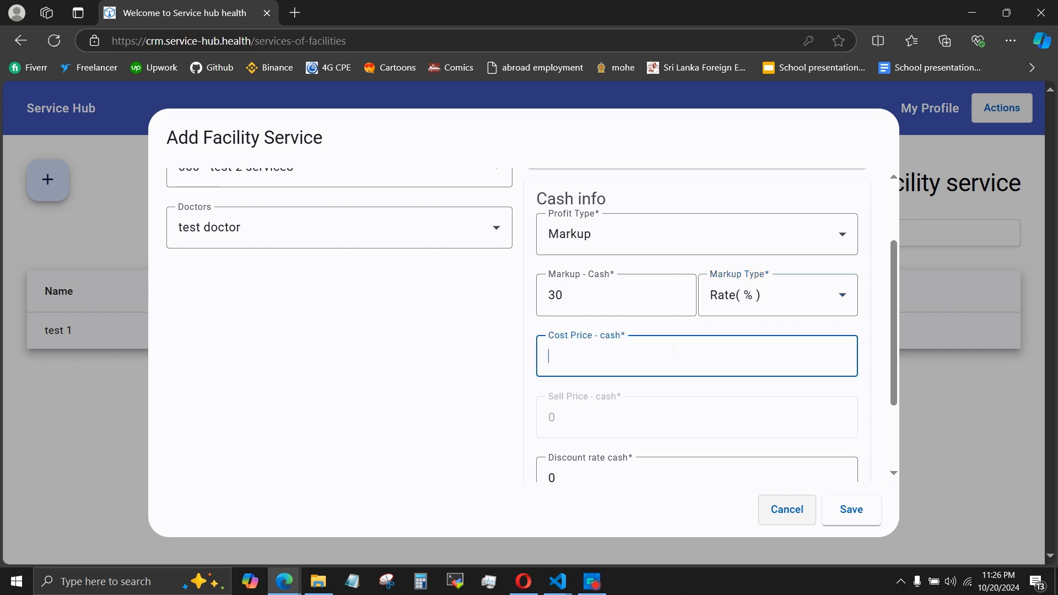
type("300")
Set the cash discount rate to 2 and the VAT rate to 5, save the facility service, and dismiss the notification.
scroll(545, 430, "down", 1)
scroll(545, 431, "down", 1)
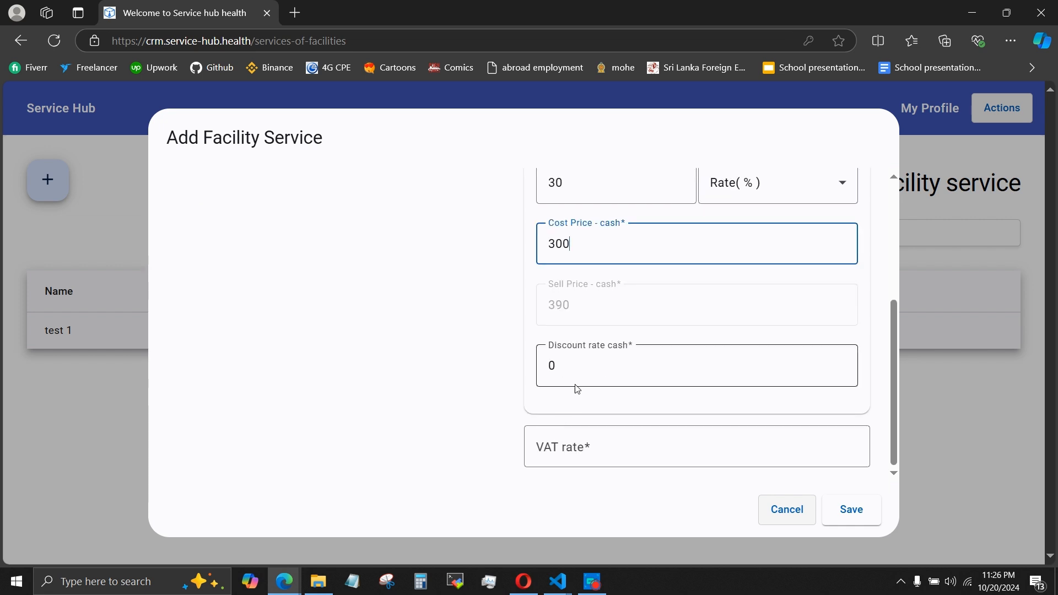
left_click(577, 389)
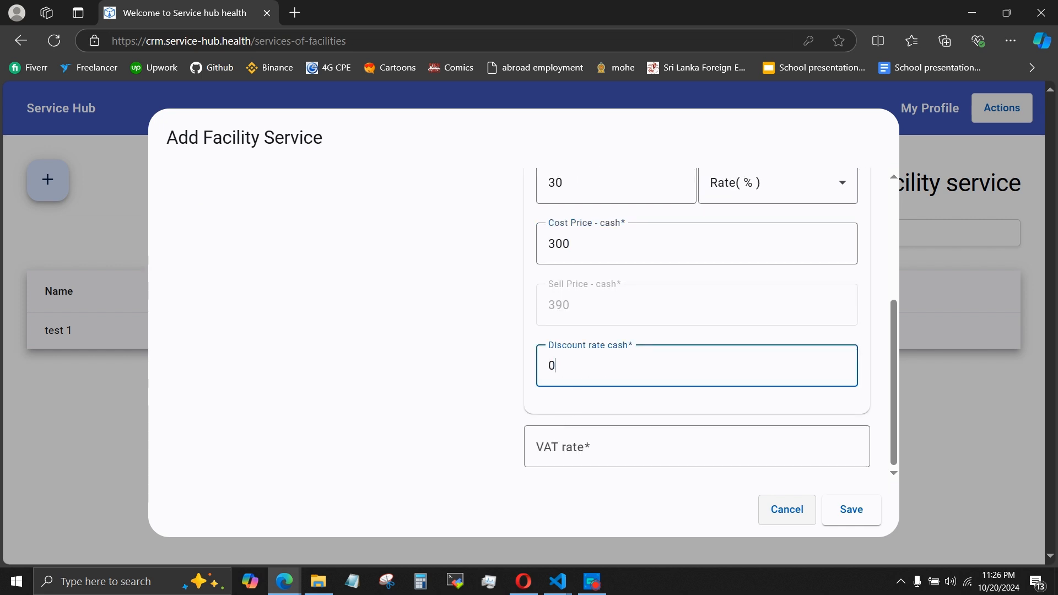
type("2")
left_click(639, 462)
type("5")
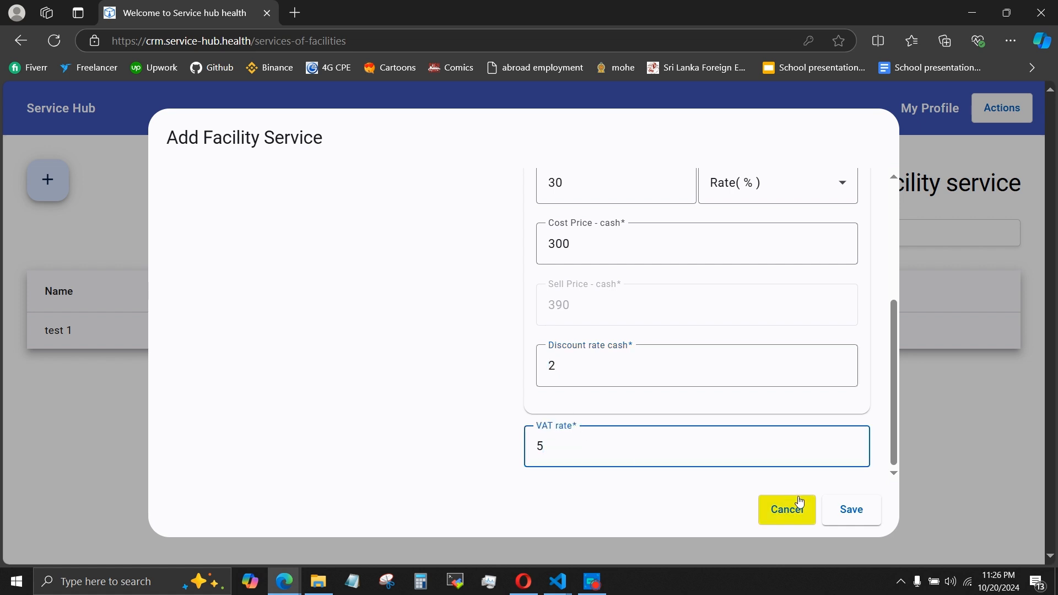
left_click(840, 514)
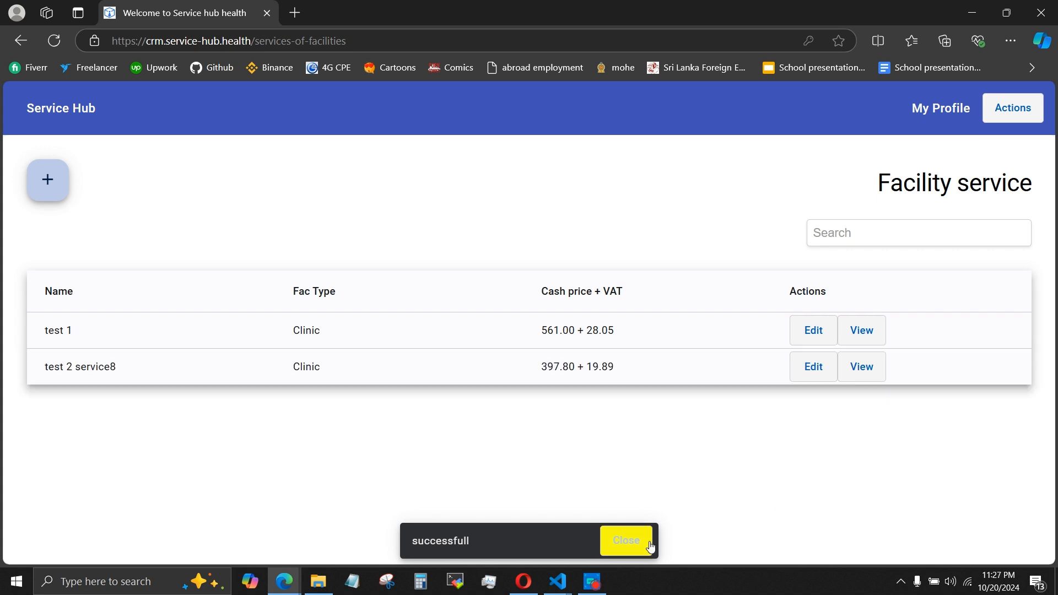
left_click(628, 543)
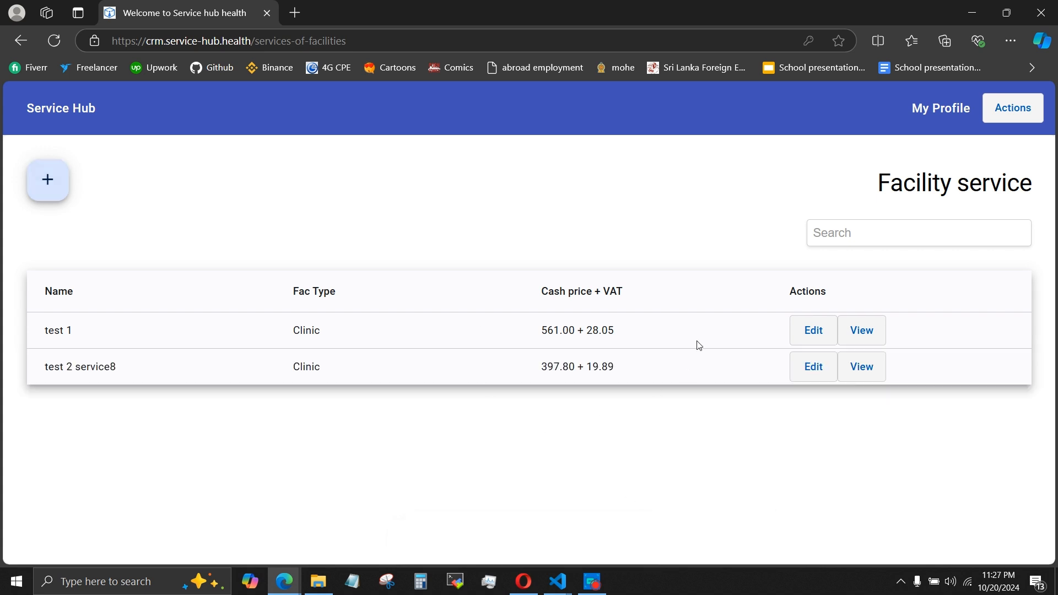
Review the test 1 facility service's details and its edit form, including the Blocked switch and rating options, and cancel the edit.
left_click(861, 332)
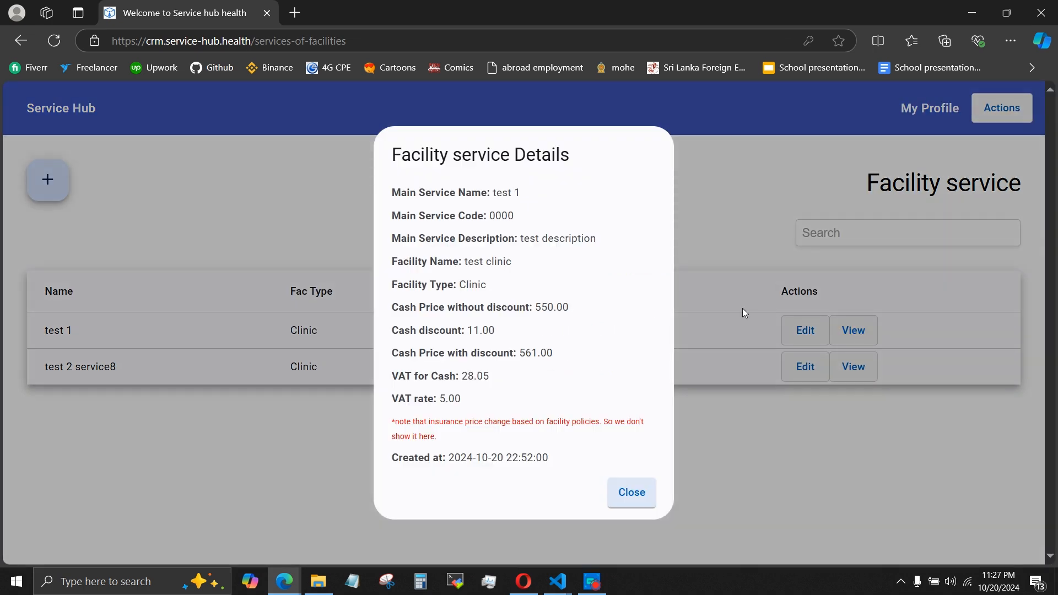
left_click(727, 313)
left_click(811, 333)
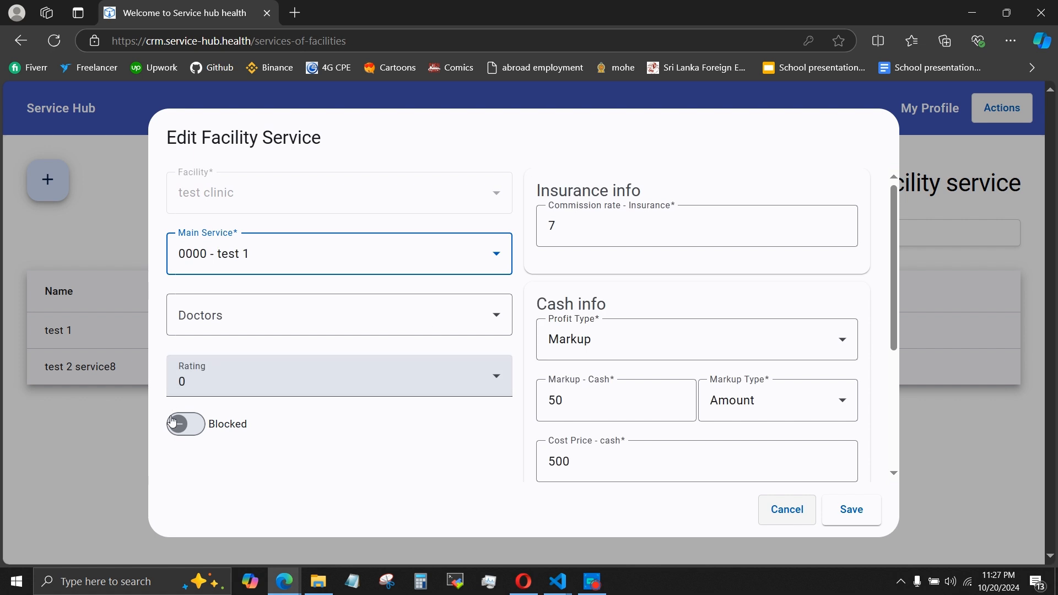
left_click(189, 430)
left_click(189, 430)
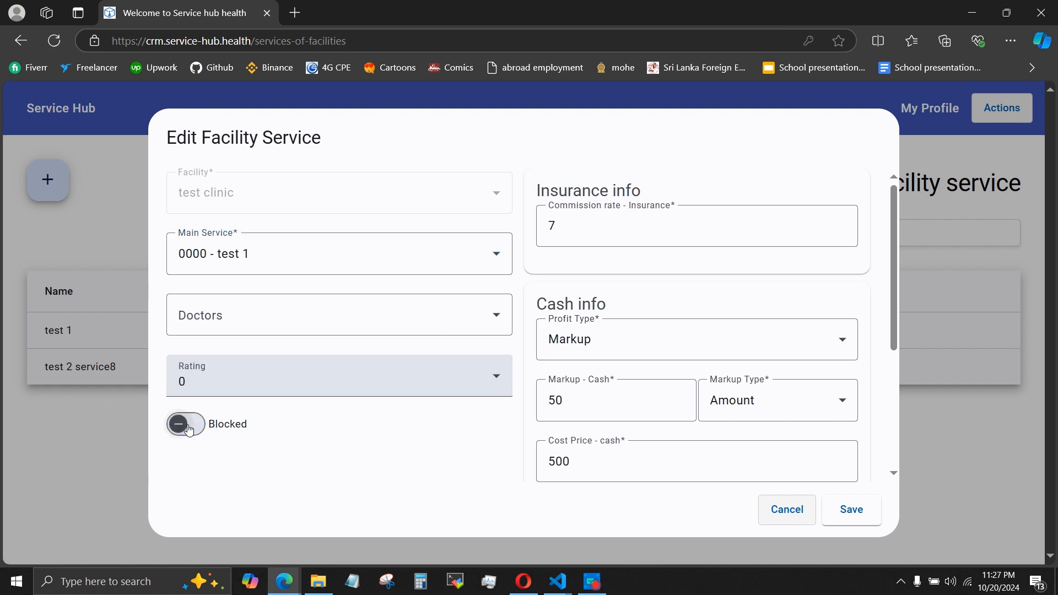
left_click(203, 391)
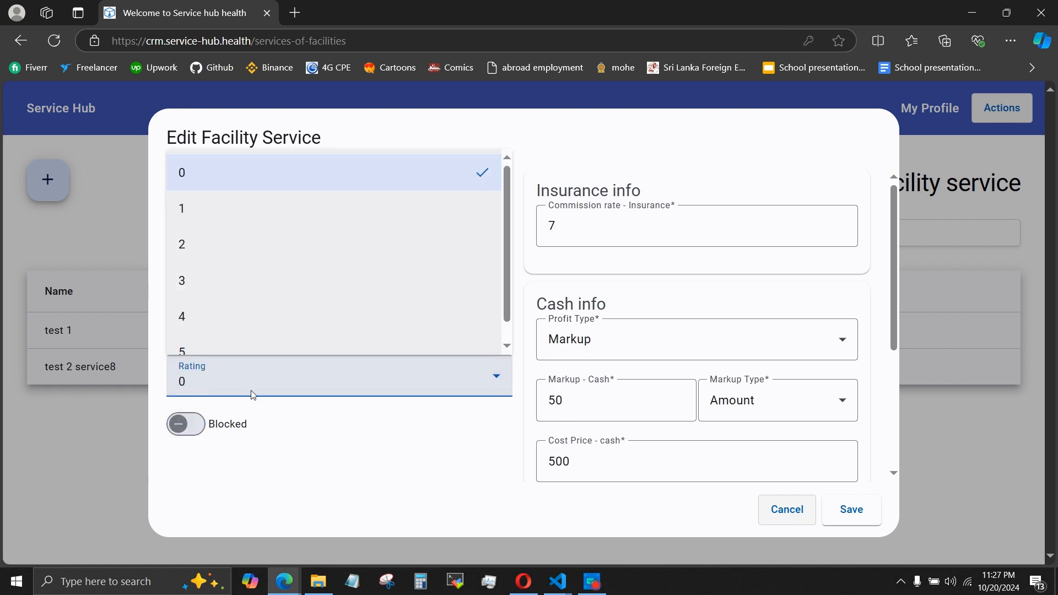
left_click(347, 483)
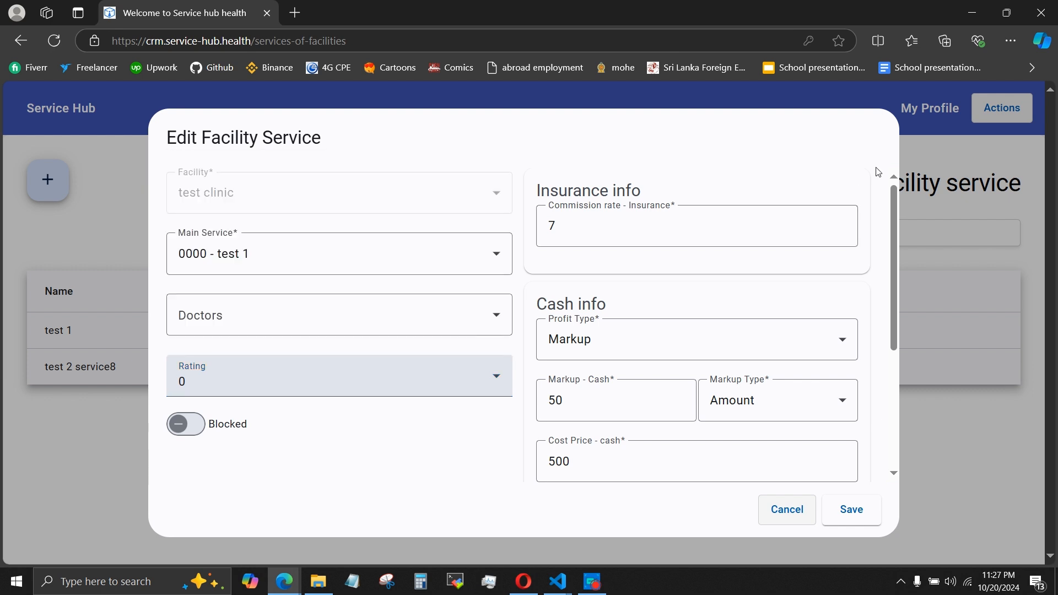
left_click(796, 502)
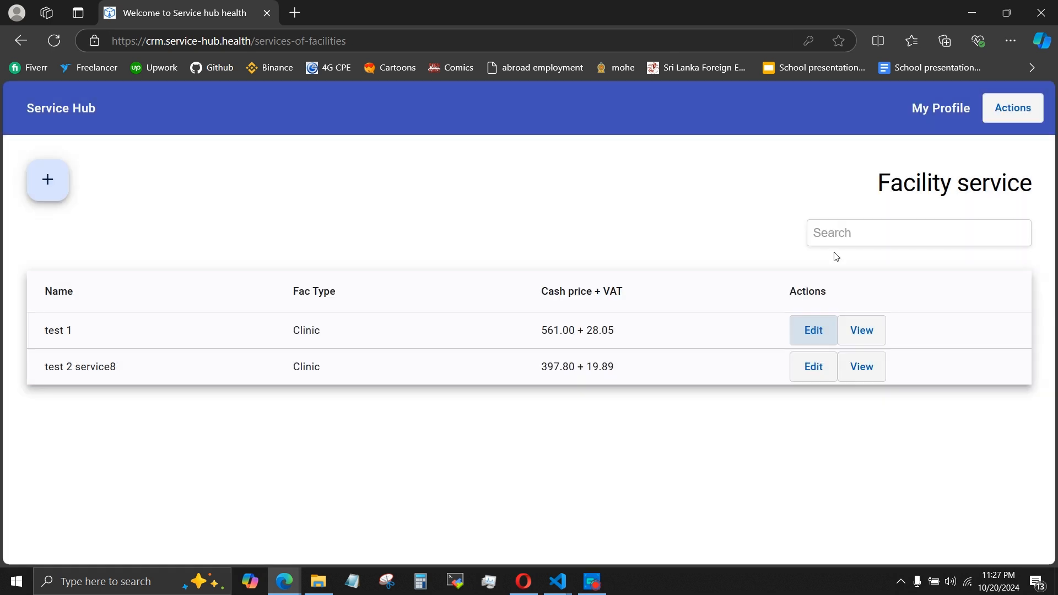
Open the appointments list and start a new appointment dated 10/28/2024 at 03:00.
left_click(1013, 108)
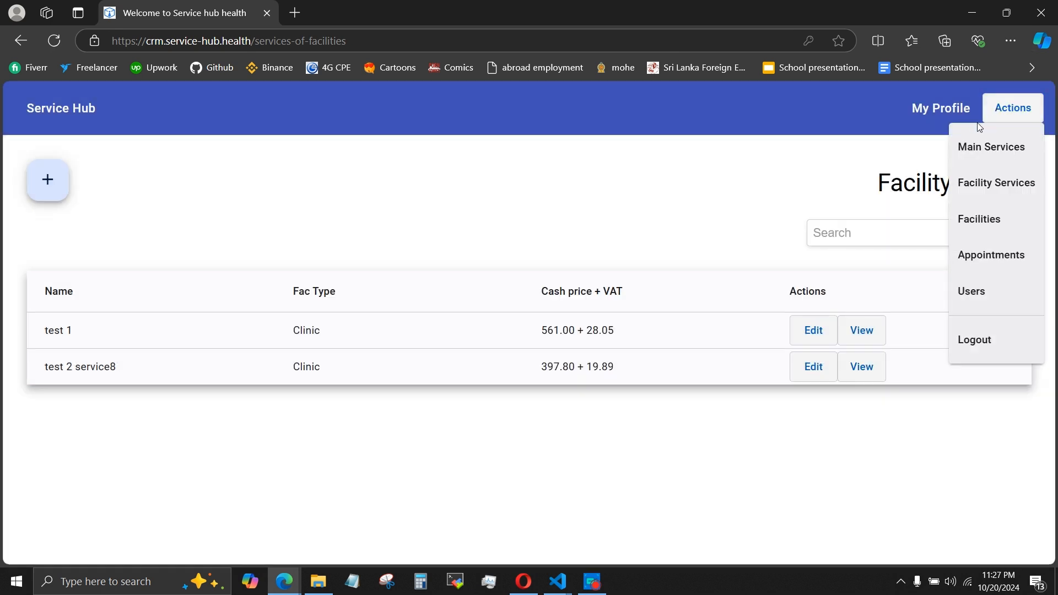
left_click(974, 263)
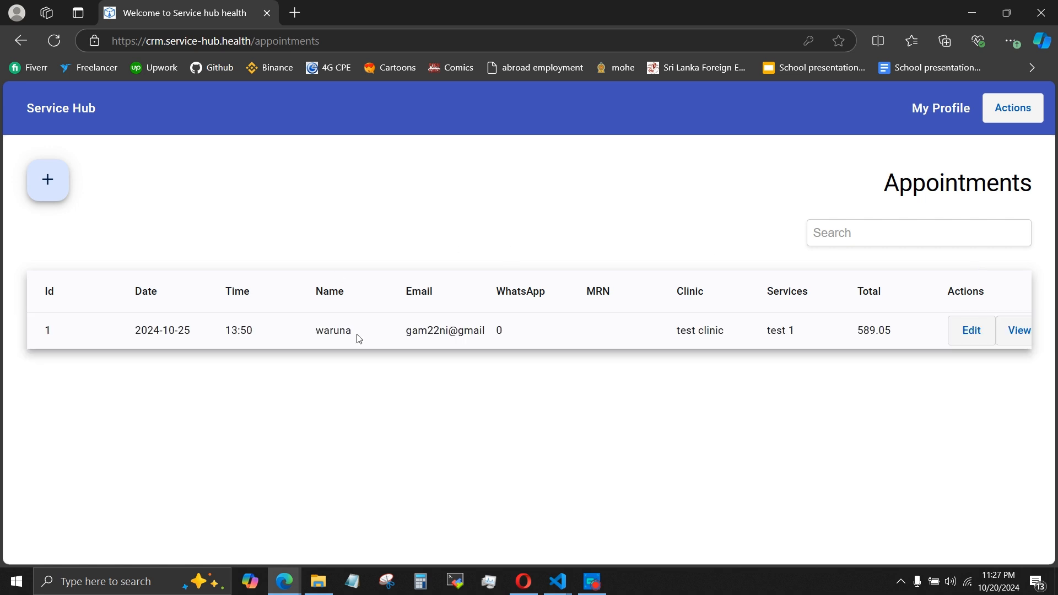
left_click(38, 183)
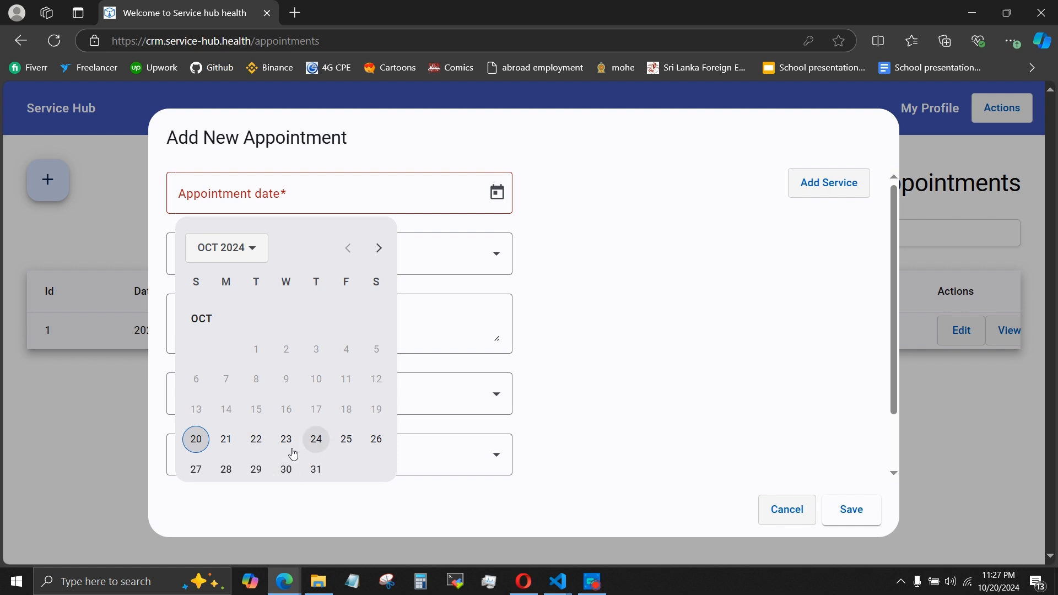
left_click(224, 469)
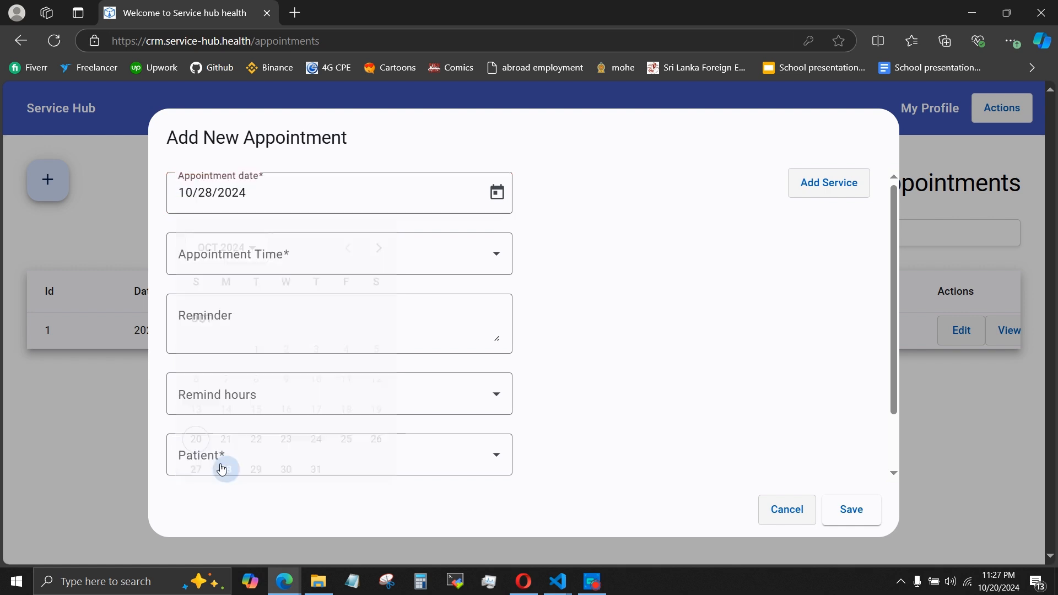
left_click(294, 272)
scroll(249, 383, "down", 10)
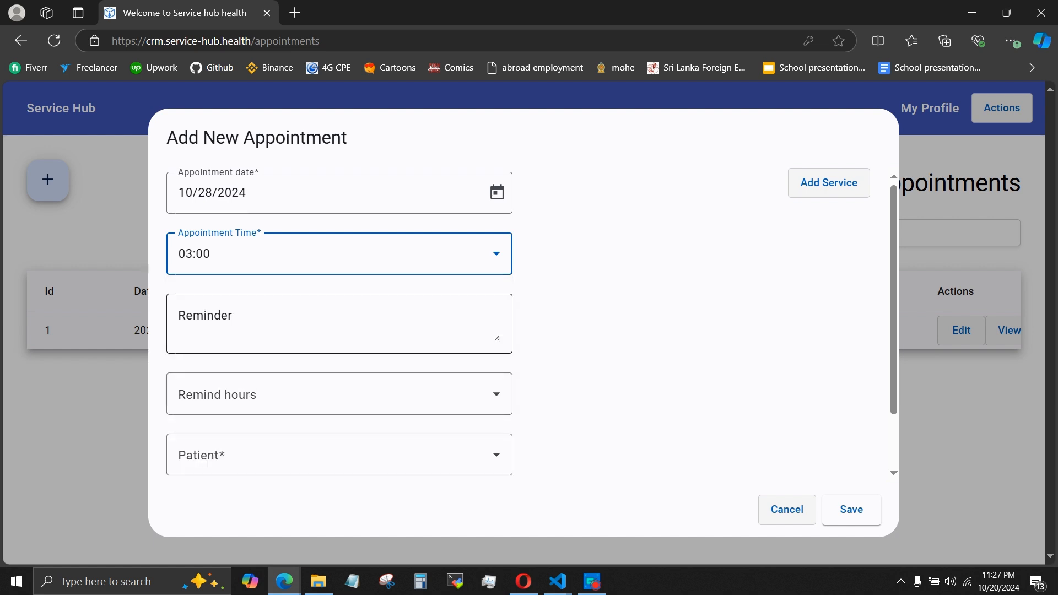
Enter "reminder of the appointment" as the appointment's reminder and set the remind hours to 14.
left_click(248, 325)
type("reminde")
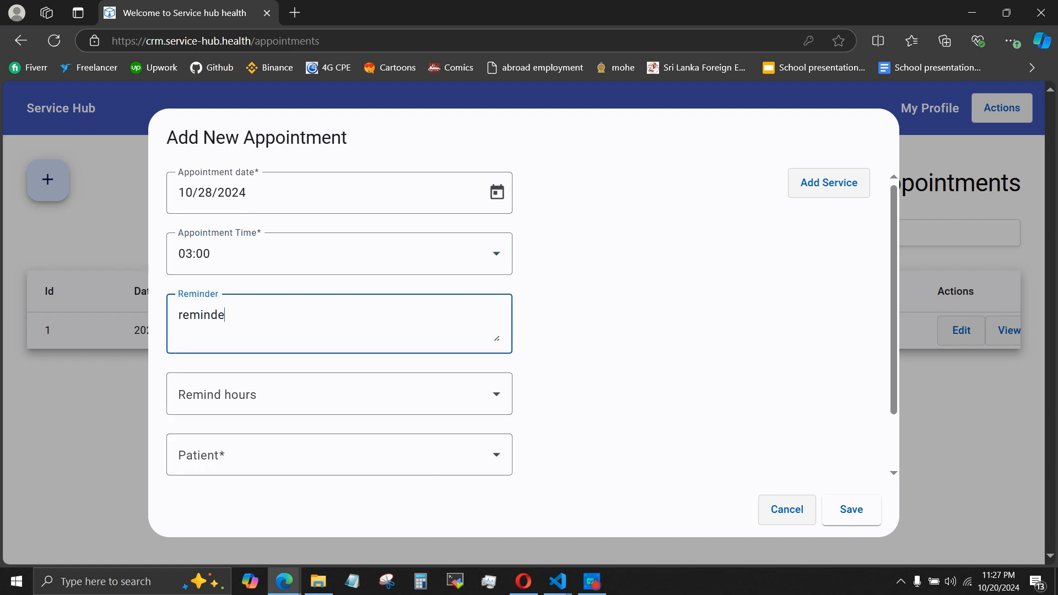
type("r of the appointment")
left_click(234, 386)
scroll(236, 328, "down", 10)
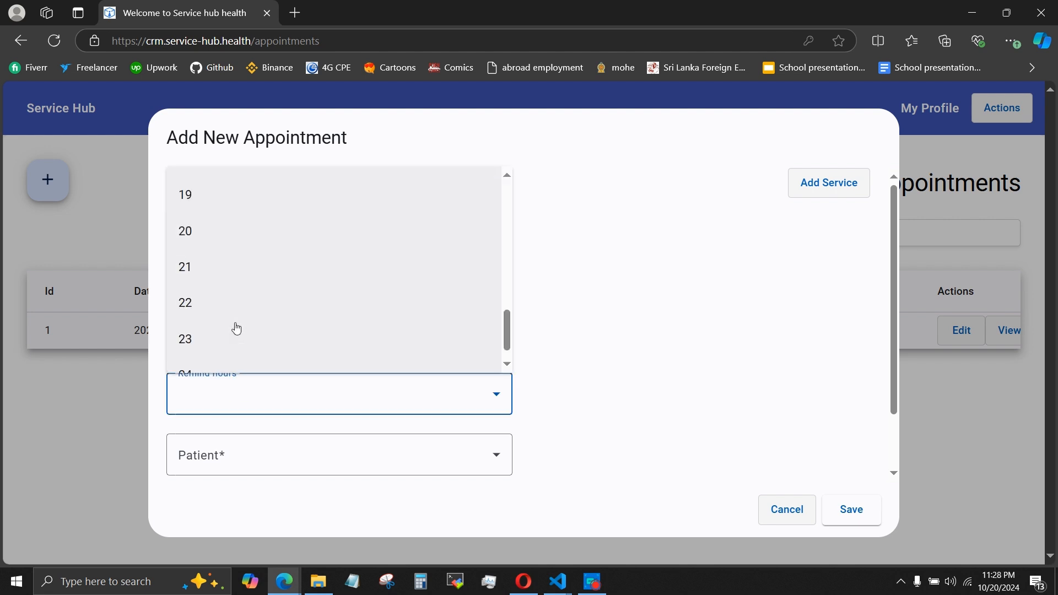
scroll(234, 328, "up", 5)
left_click(194, 299)
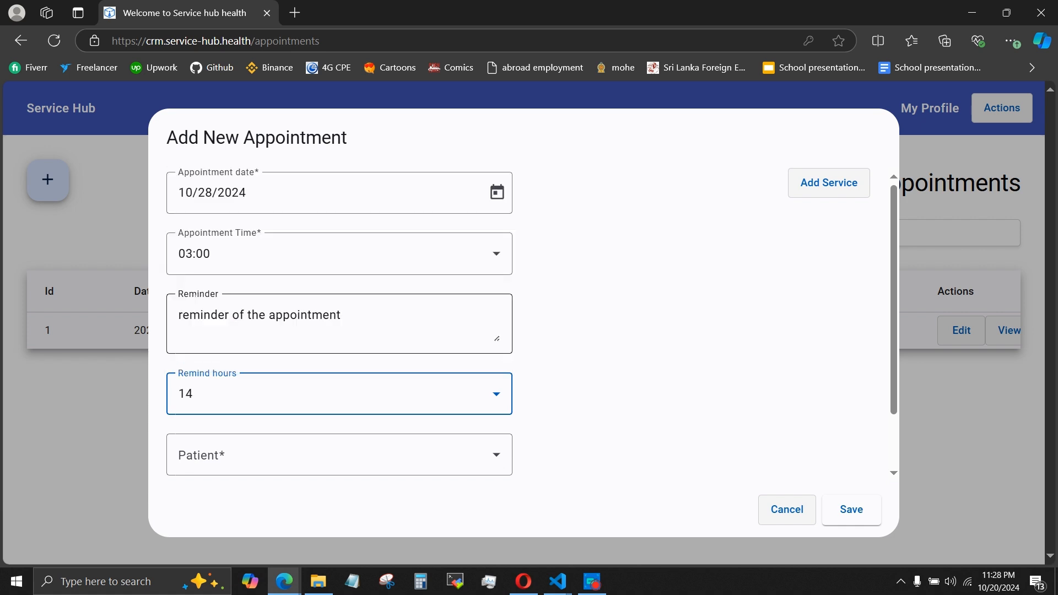
scroll(208, 379, "down", 1)
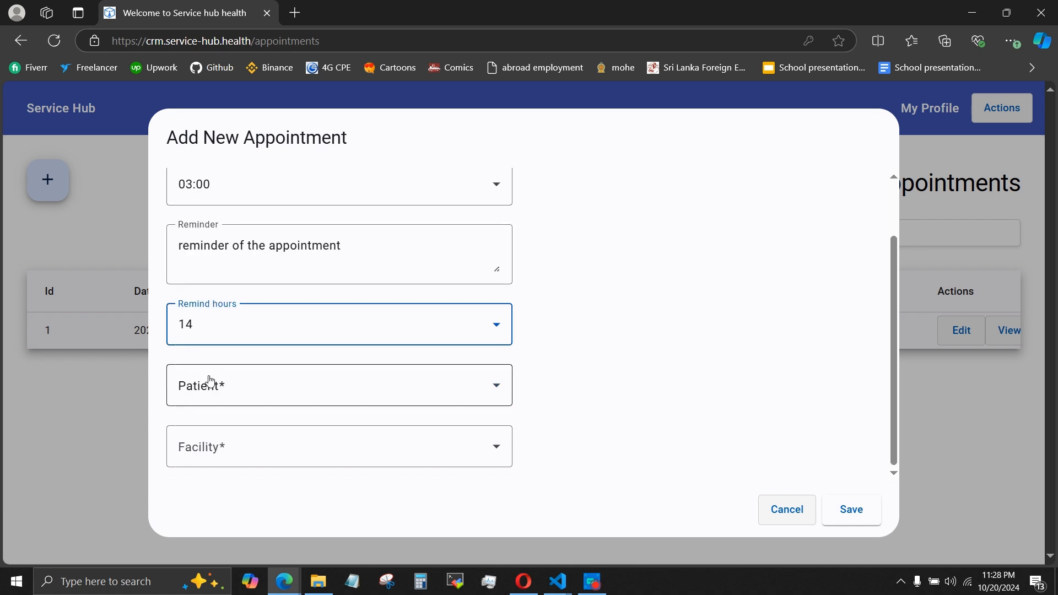
Select the patient for the appointment and set the facility to test clinic.
left_click(211, 381)
left_click(215, 429)
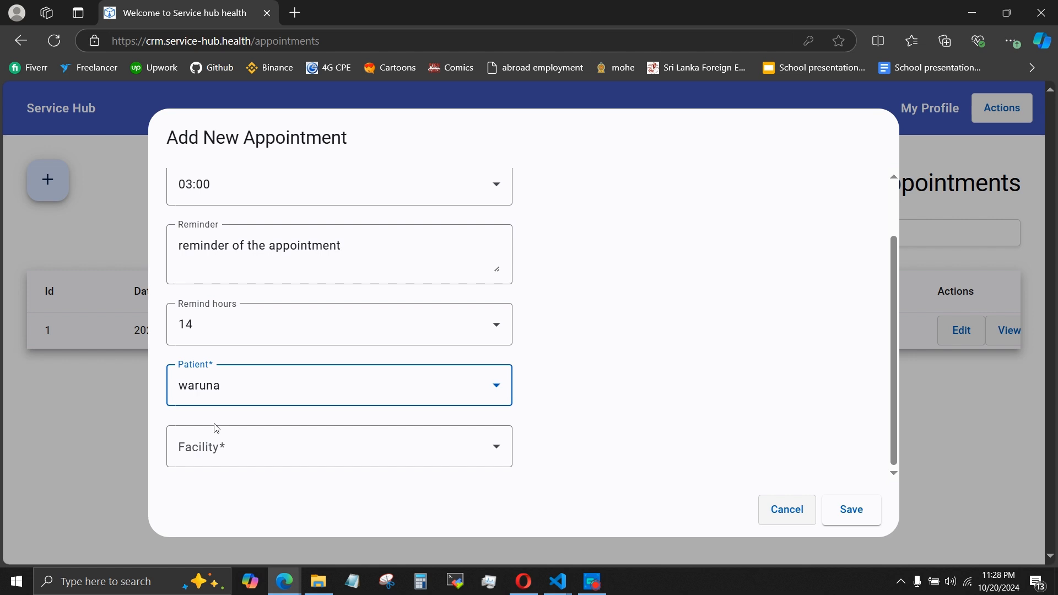
left_click(225, 441)
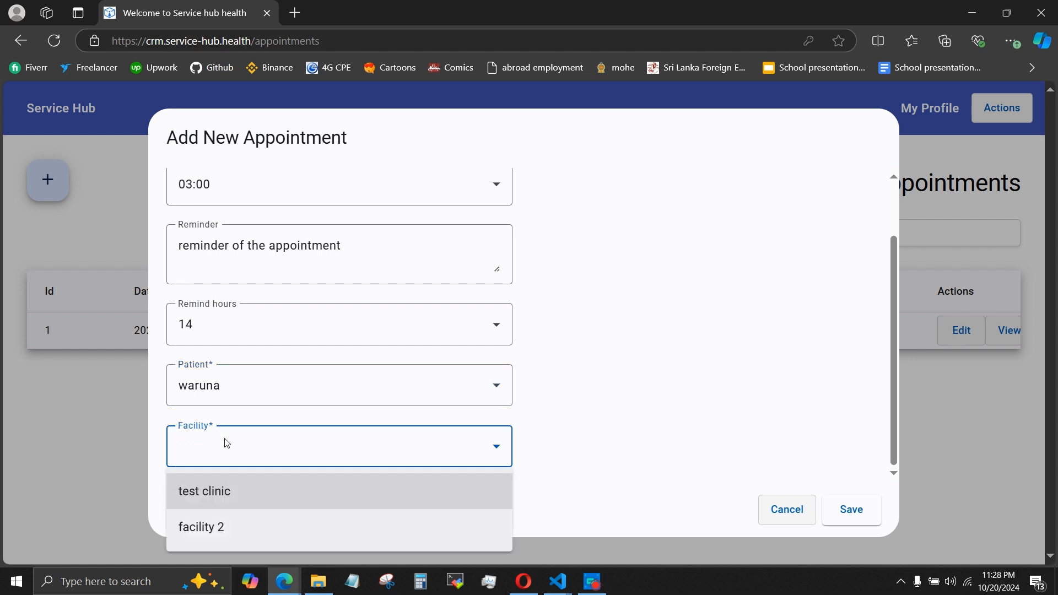
left_click(226, 492)
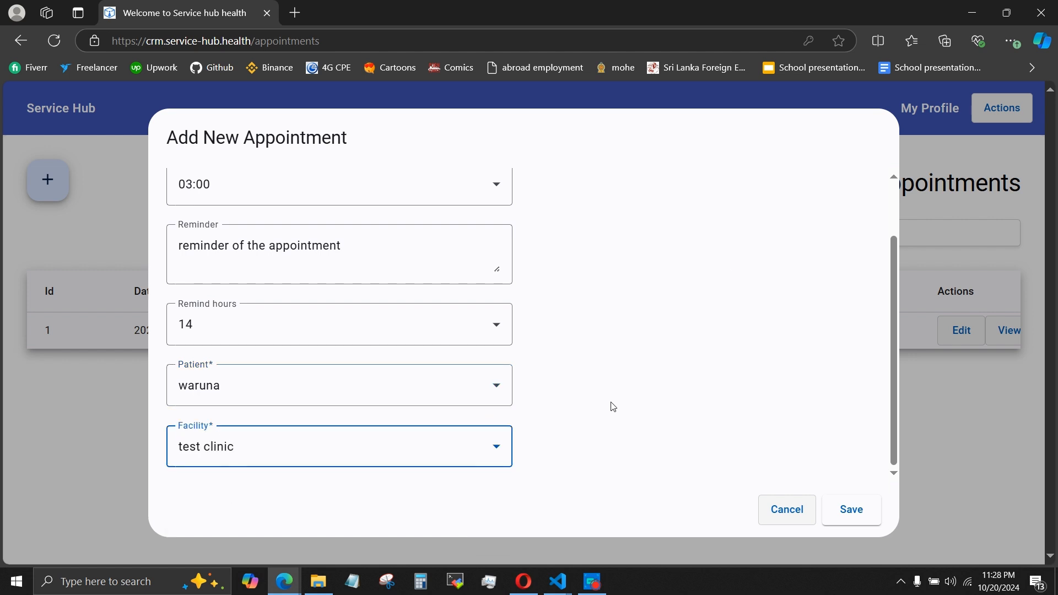
Add a service entry to the new appointment and look over its fields.
scroll(733, 265, "up", 2)
left_click(789, 187)
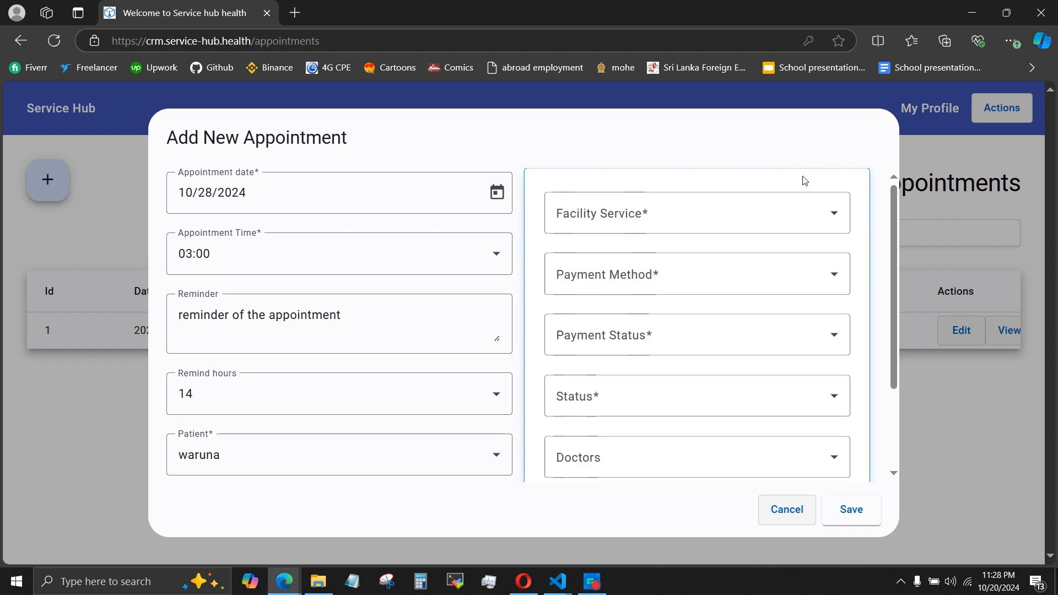
scroll(686, 212, "down", 2)
scroll(686, 212, "up", 2)
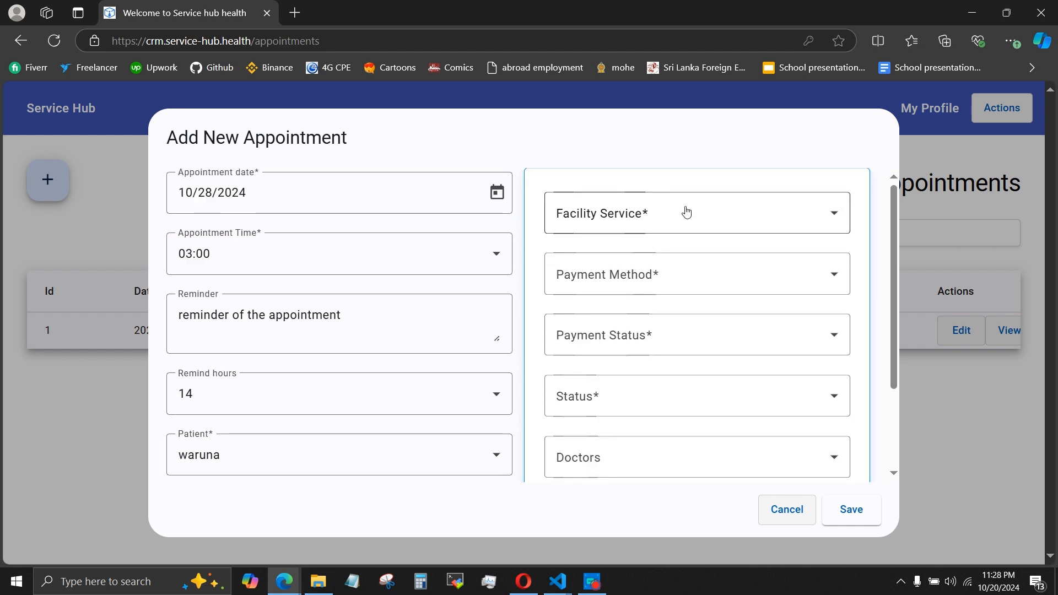
scroll(686, 212, "down", 2)
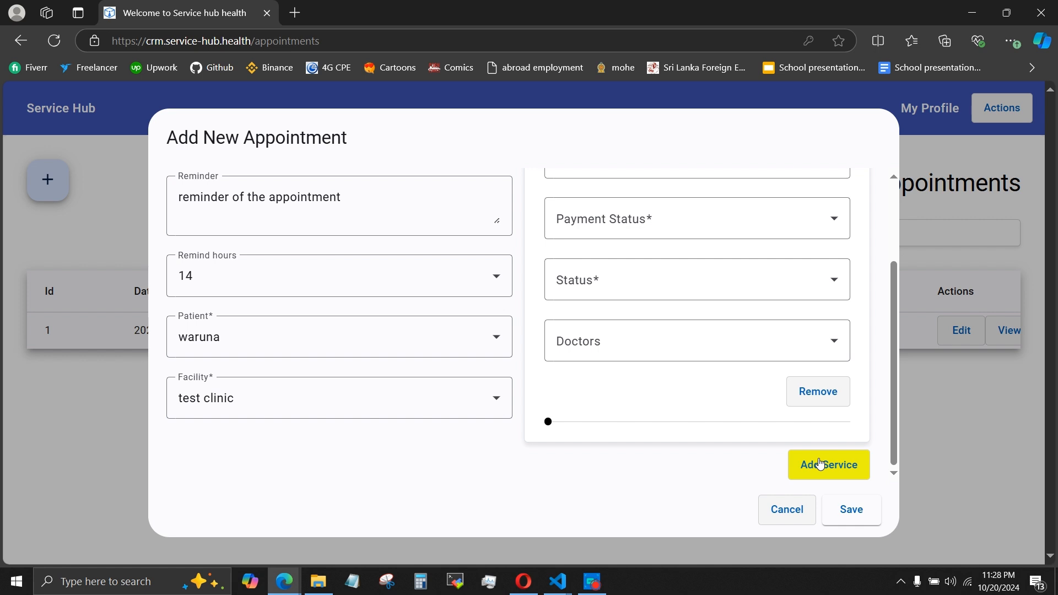
Add two more service entries to the appointment.
left_click(810, 464)
scroll(606, 463, "down", 5)
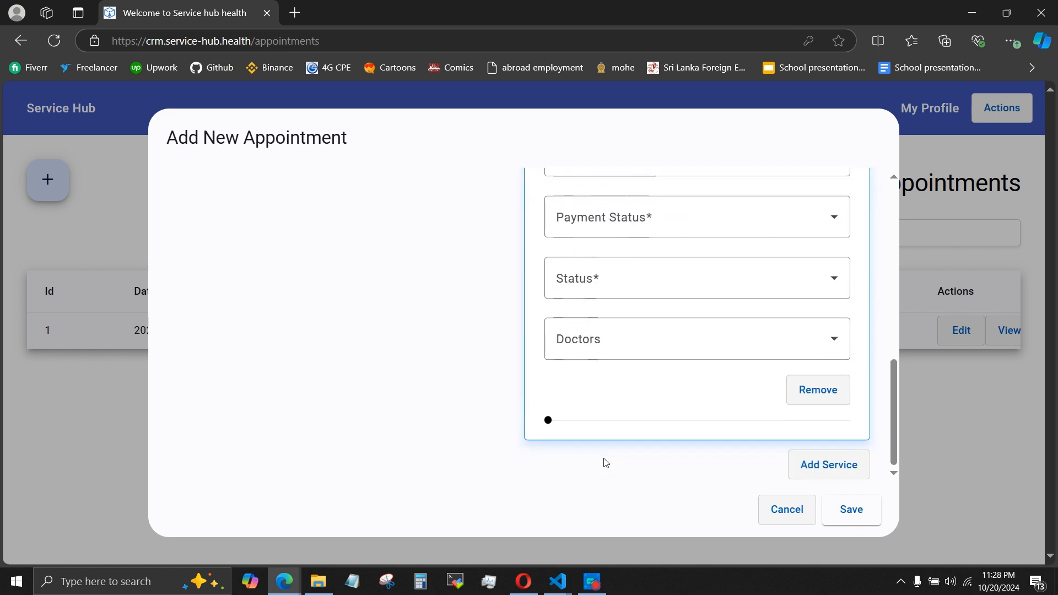
scroll(707, 406, "up", 6)
scroll(707, 406, "down", 6)
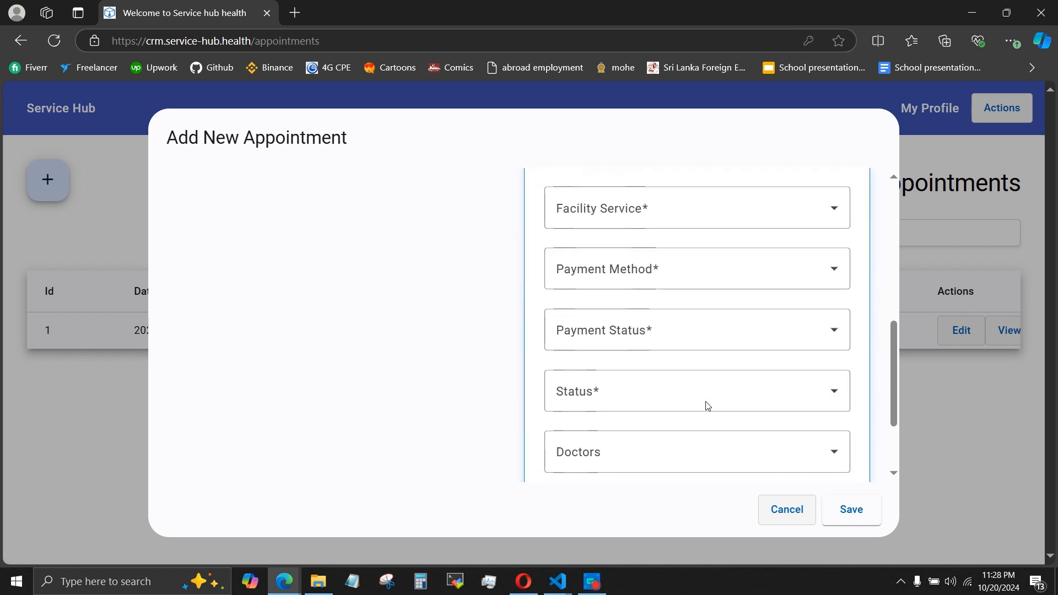
left_click(805, 464)
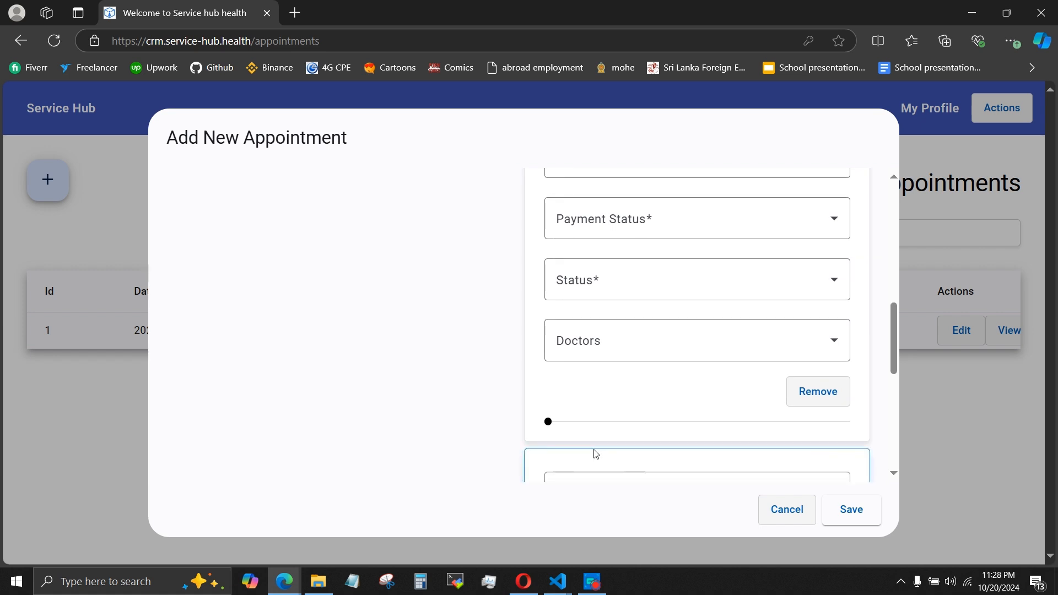
scroll(593, 451, "down", 5)
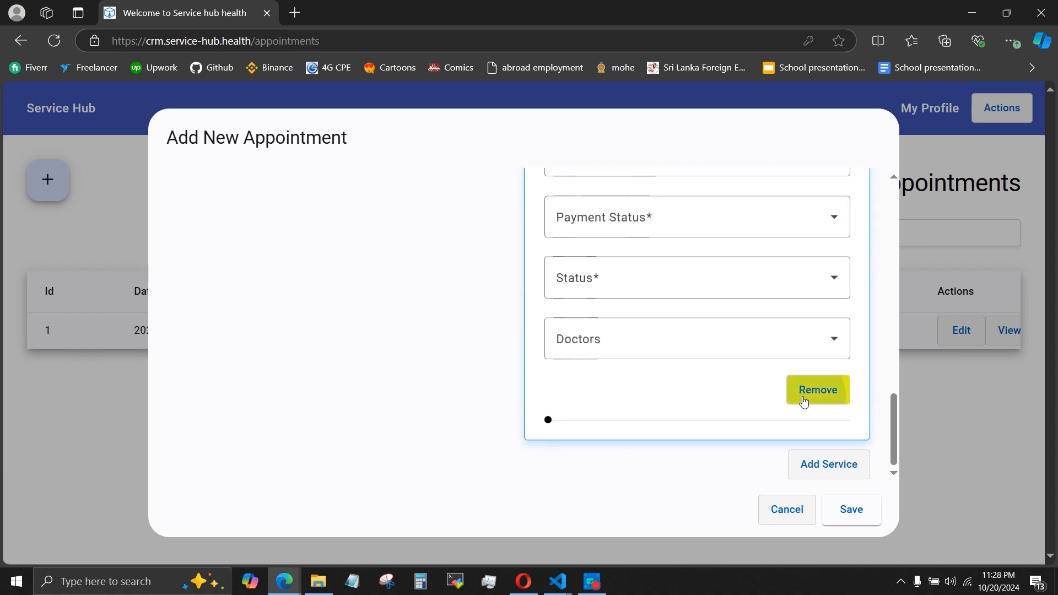
Remove the extra service entries so that only the first one is kept.
scroll(666, 368, "up", 5)
scroll(666, 368, "down", 6)
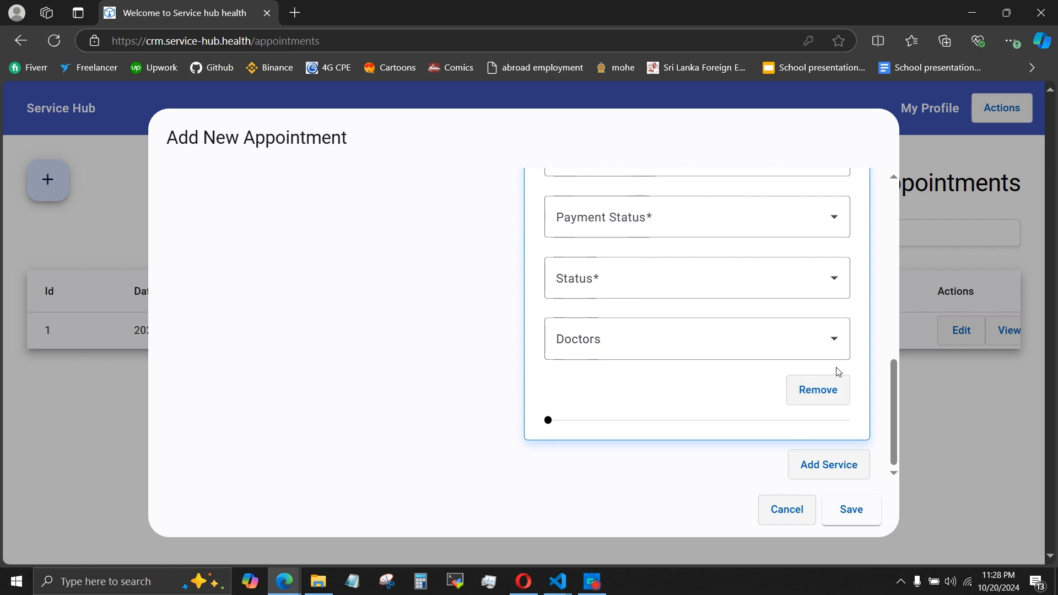
left_click(815, 401)
scroll(505, 439, "up", 2)
scroll(505, 439, "down", 2)
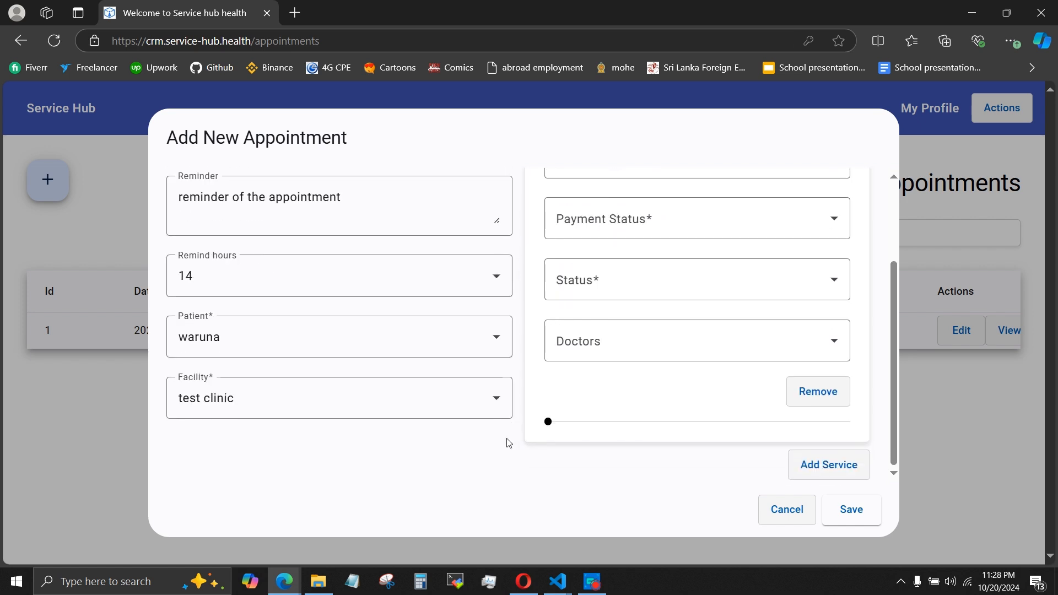
Switch the appointment's facility to facility 2 and check which facility services it offers.
left_click(320, 402)
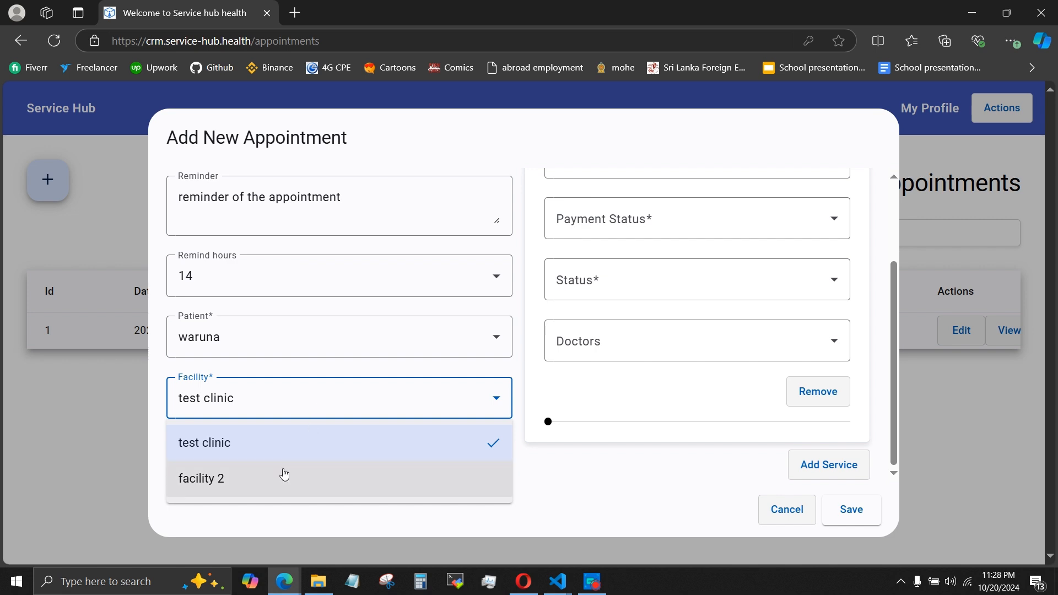
left_click(283, 474)
scroll(581, 330, "up", 2)
left_click(623, 224)
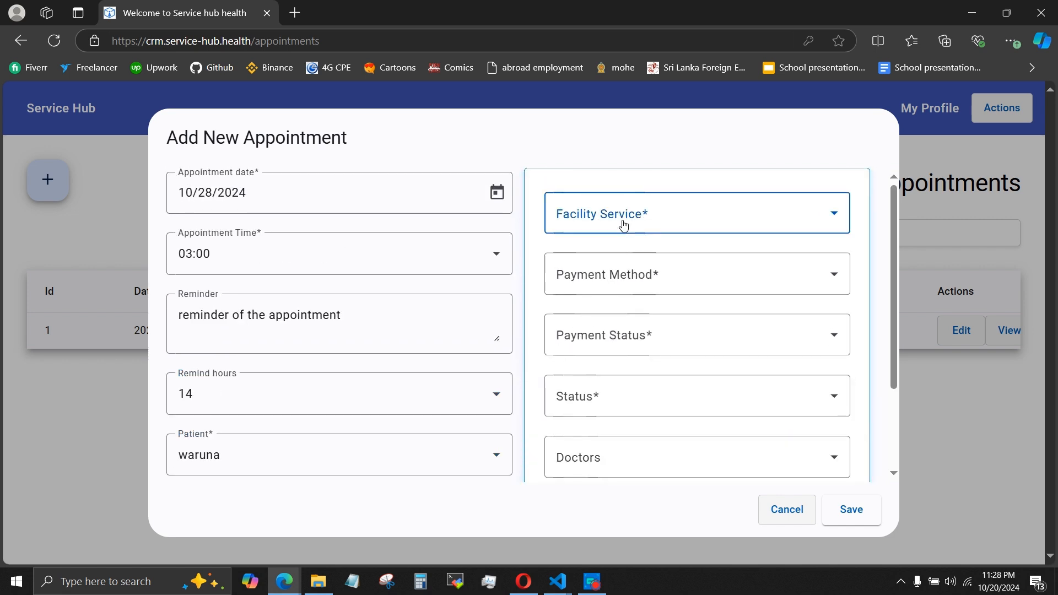
Check the patient choices and set the appointment's facility back to test clinic.
left_click(411, 453)
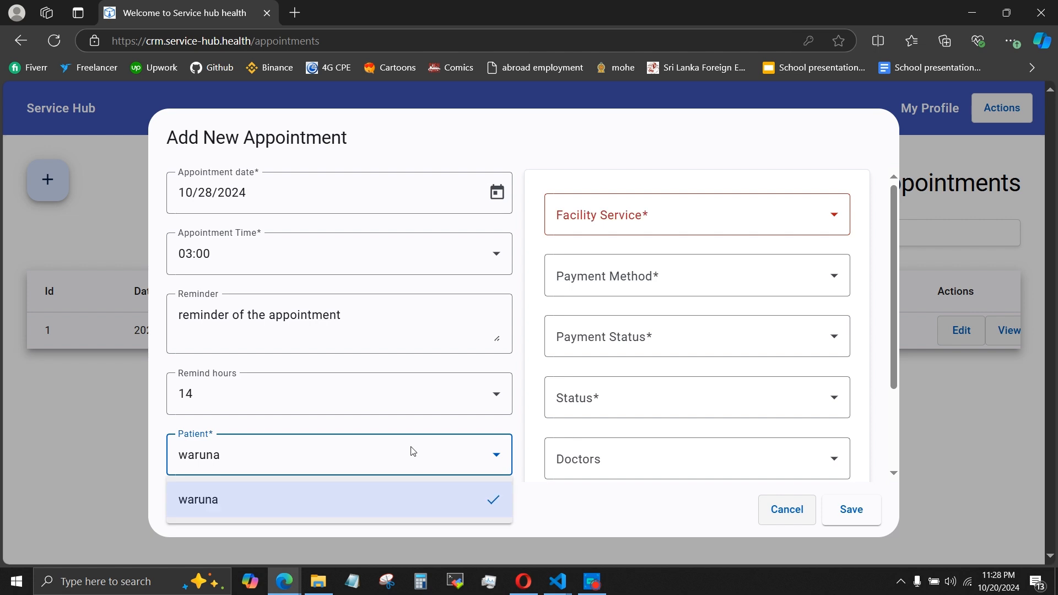
left_click(368, 461)
scroll(366, 460, "down", 2)
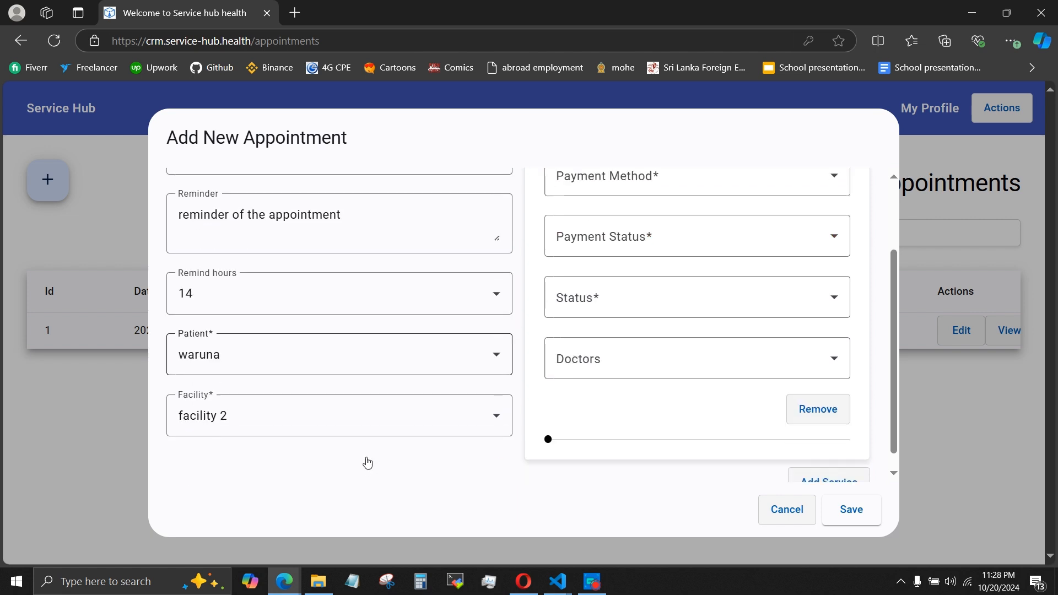
left_click(378, 432)
left_click(299, 462)
scroll(529, 390, "up", 2)
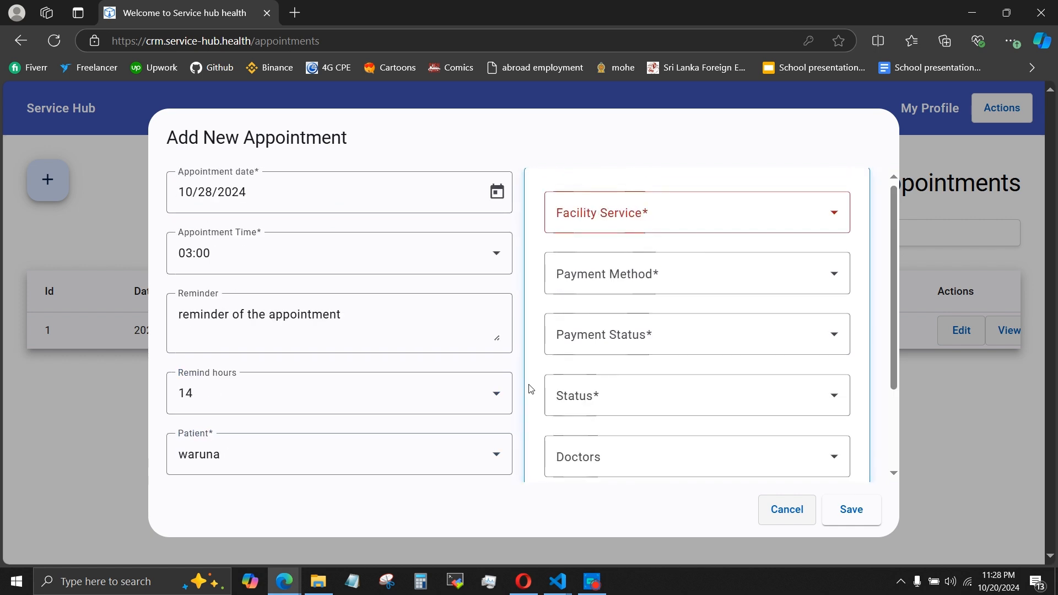
Review the details of the test 1 and test 2 service8 facility services offered by test clinic.
left_click(644, 226)
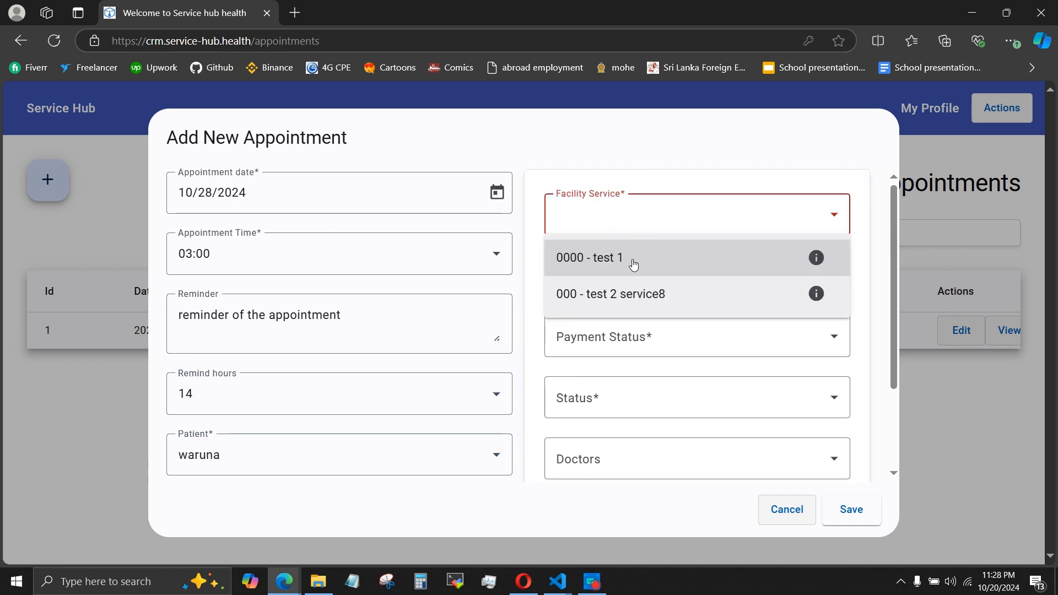
left_click(816, 257)
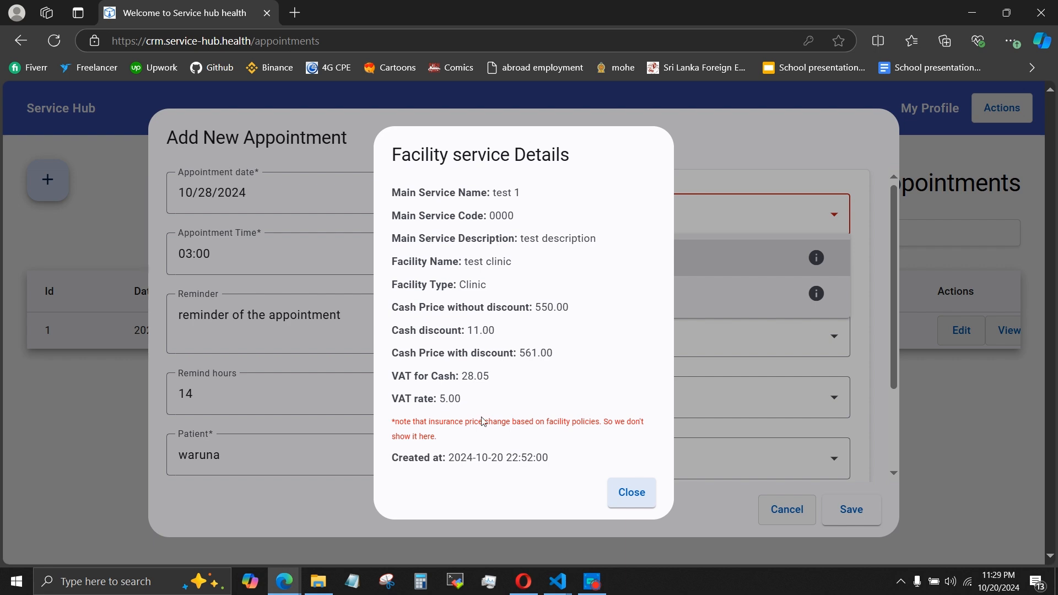
left_click(793, 258)
left_click(816, 293)
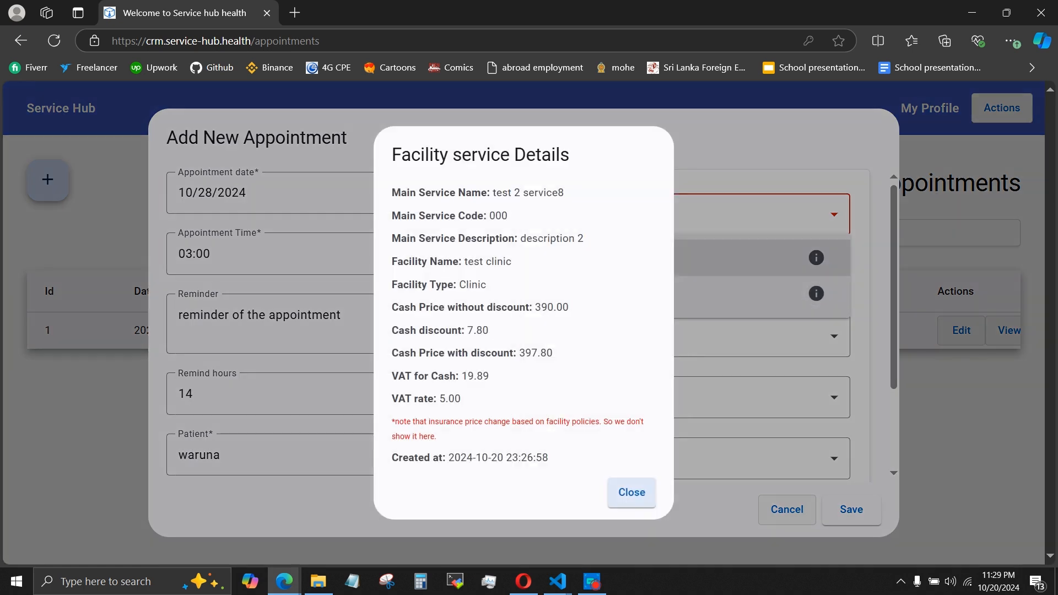
left_click(805, 273)
Set the facility service to 000 - test 2 service8 and the payment method to Card.
left_click(664, 289)
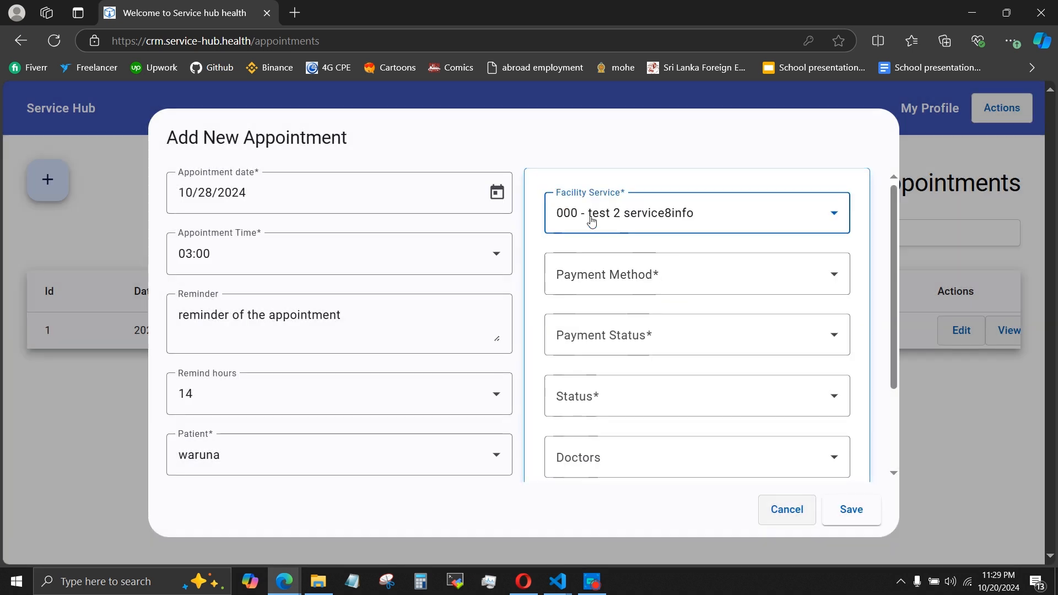
left_click(627, 306)
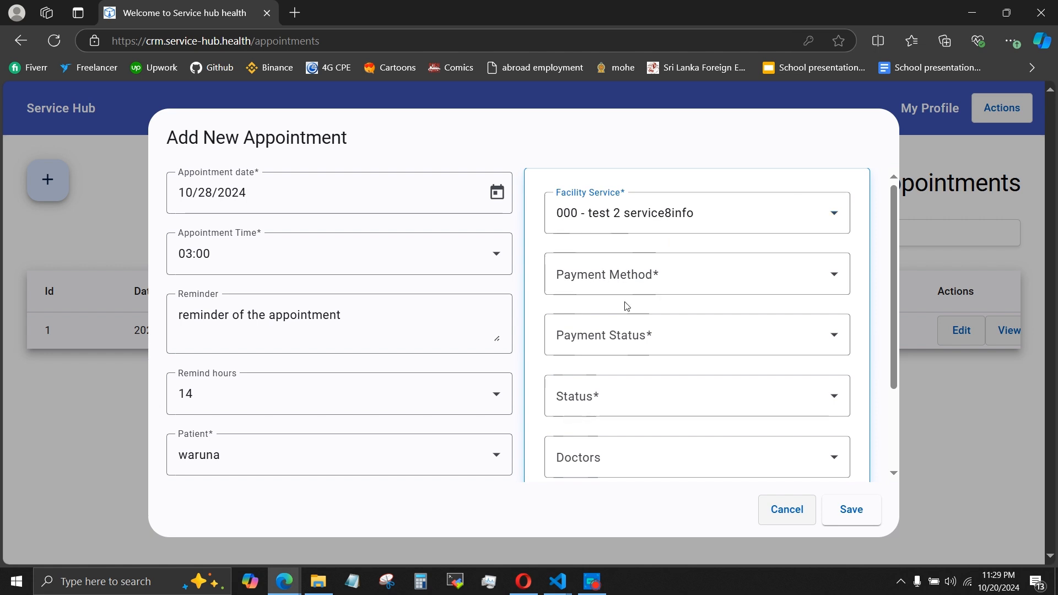
left_click(644, 278)
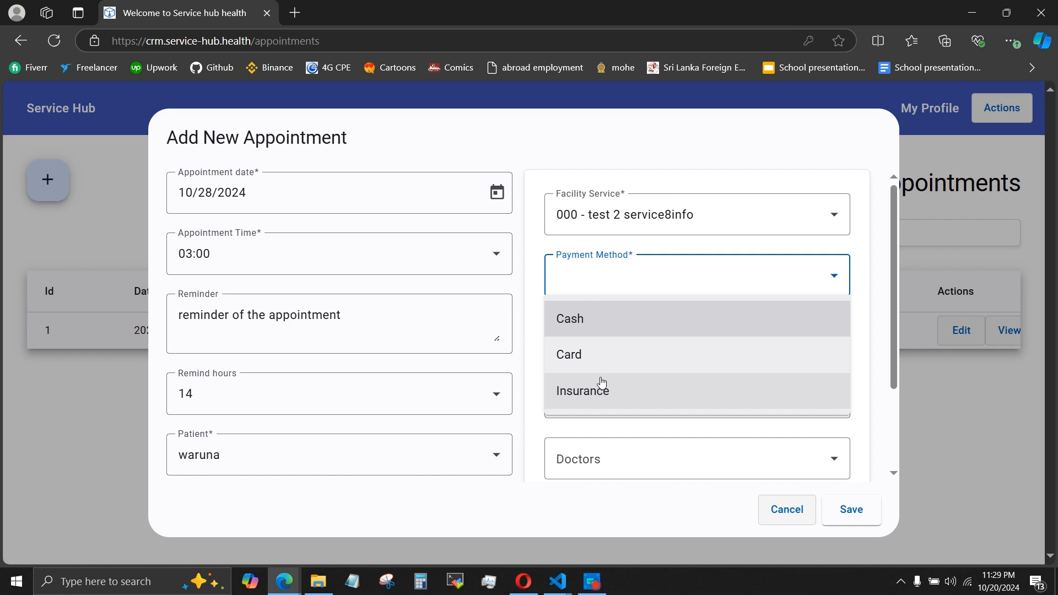
left_click(610, 359)
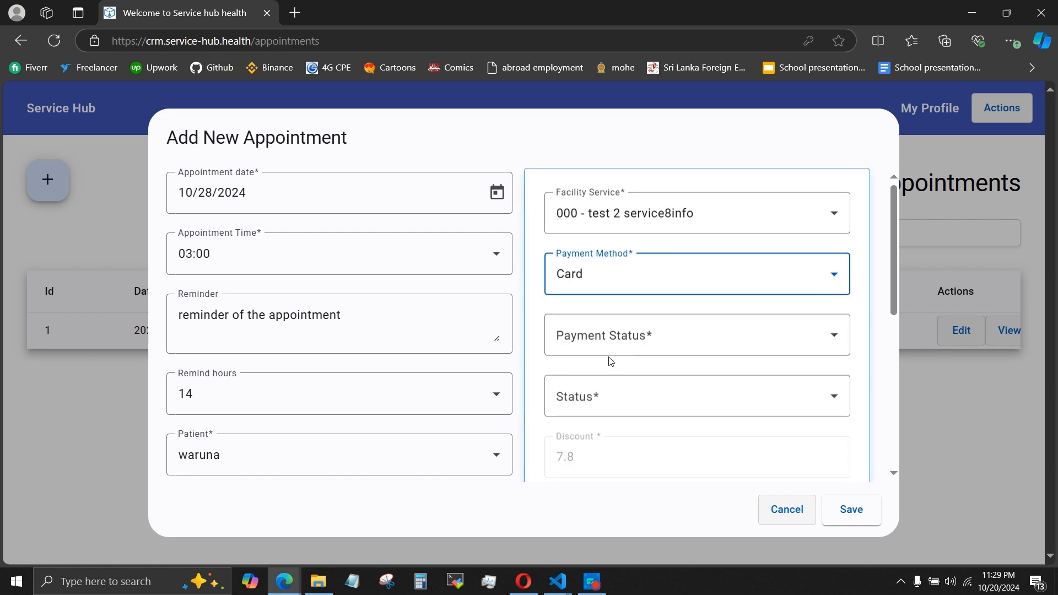
Set the service's payment status to Paid and its status to Completed.
left_click(636, 341)
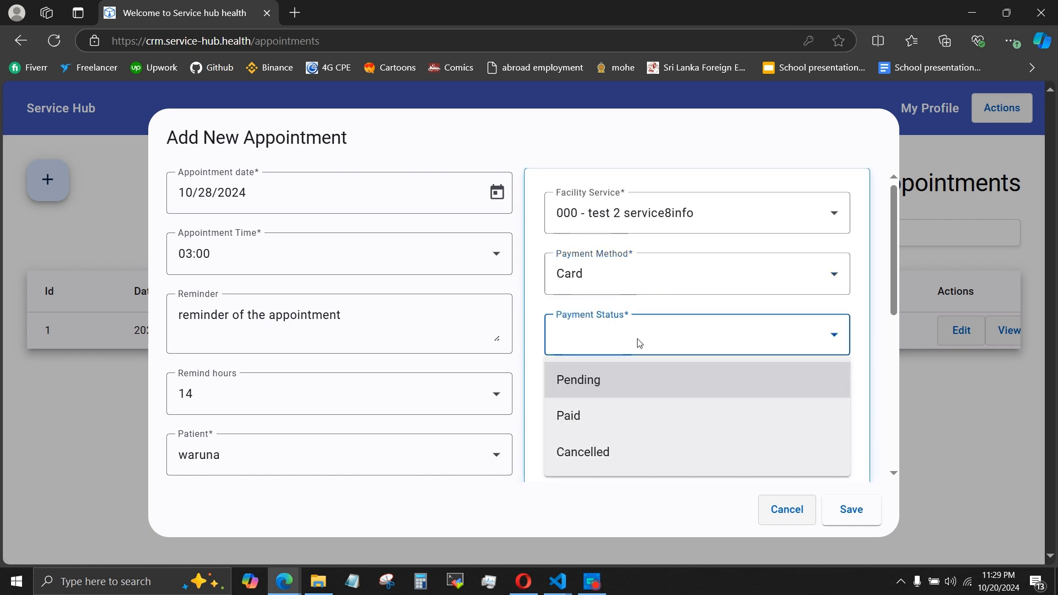
left_click(591, 425)
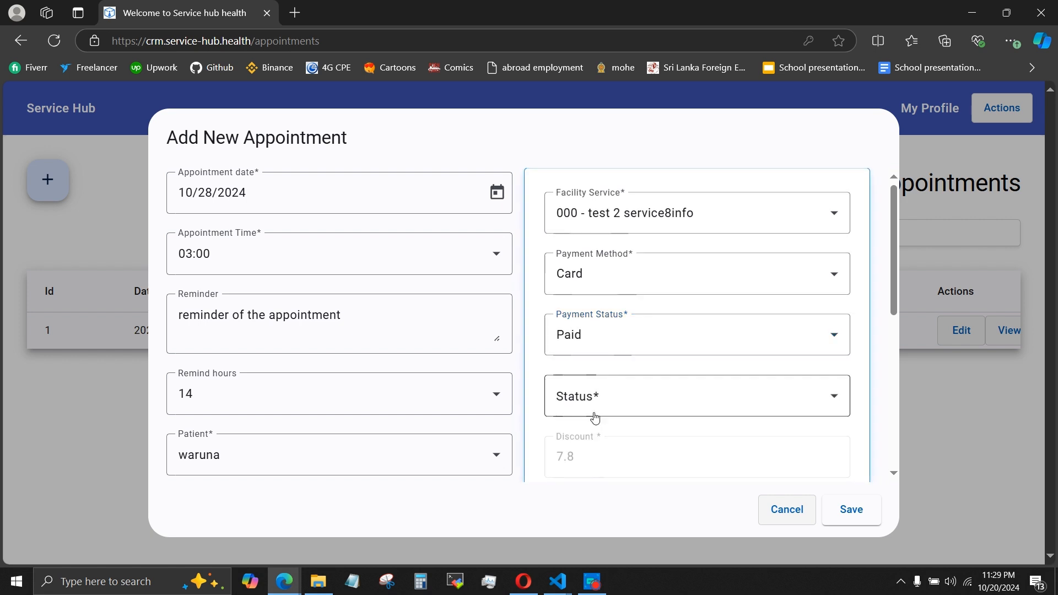
left_click(595, 416)
left_click(590, 475)
Review the service's calculated amounts, assign test doctor to it, and save the appointment, dismissing the notification.
scroll(592, 475, "down", 1)
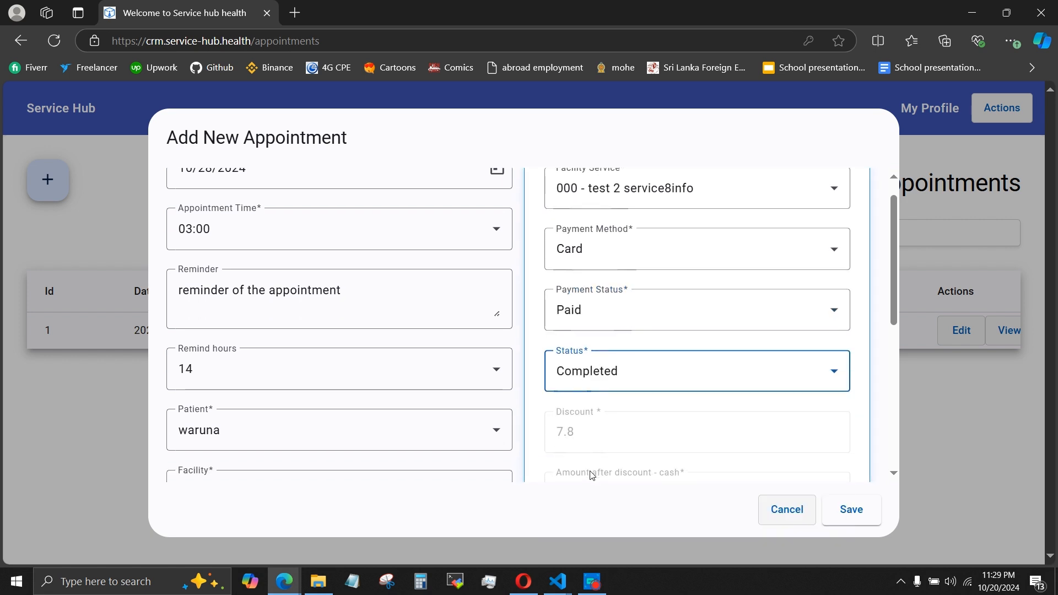
scroll(560, 449, "down", 5)
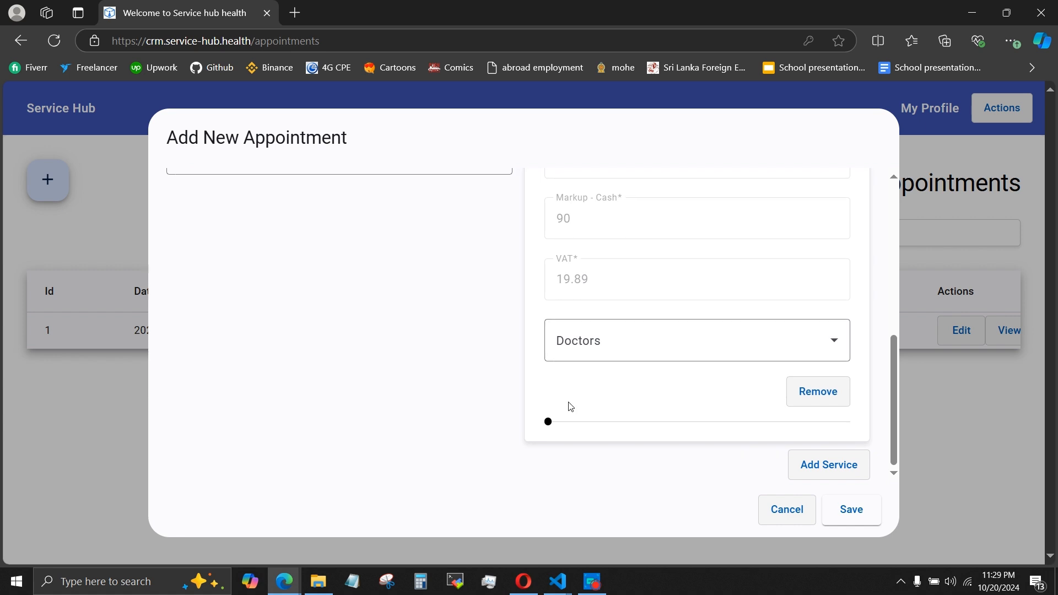
scroll(569, 284, "up", 4)
scroll(570, 284, "down", 2)
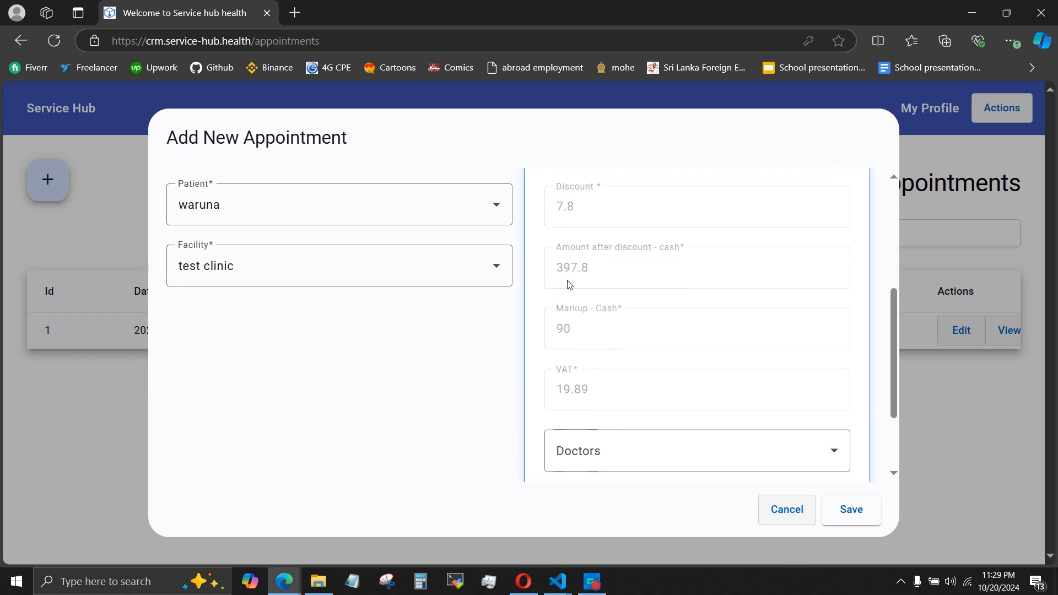
scroll(540, 407, "down", 2)
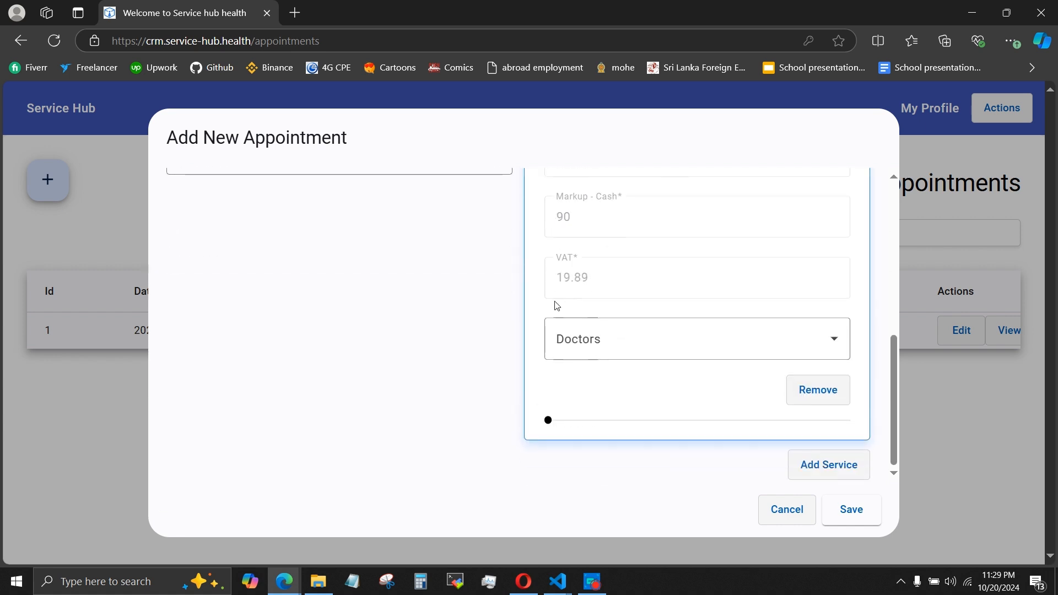
left_click(595, 339)
left_click(569, 401)
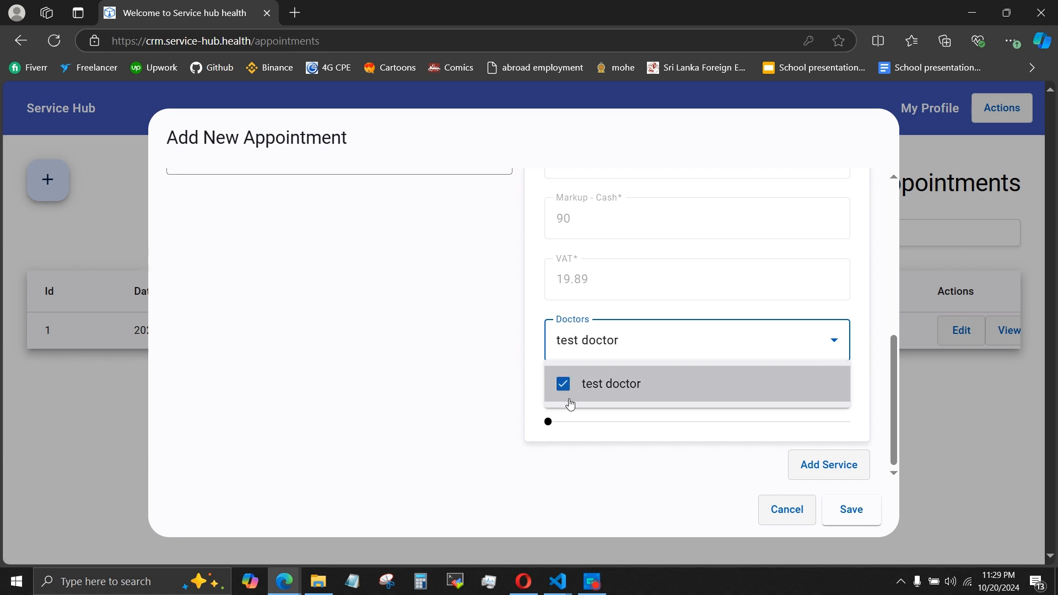
left_click(638, 414)
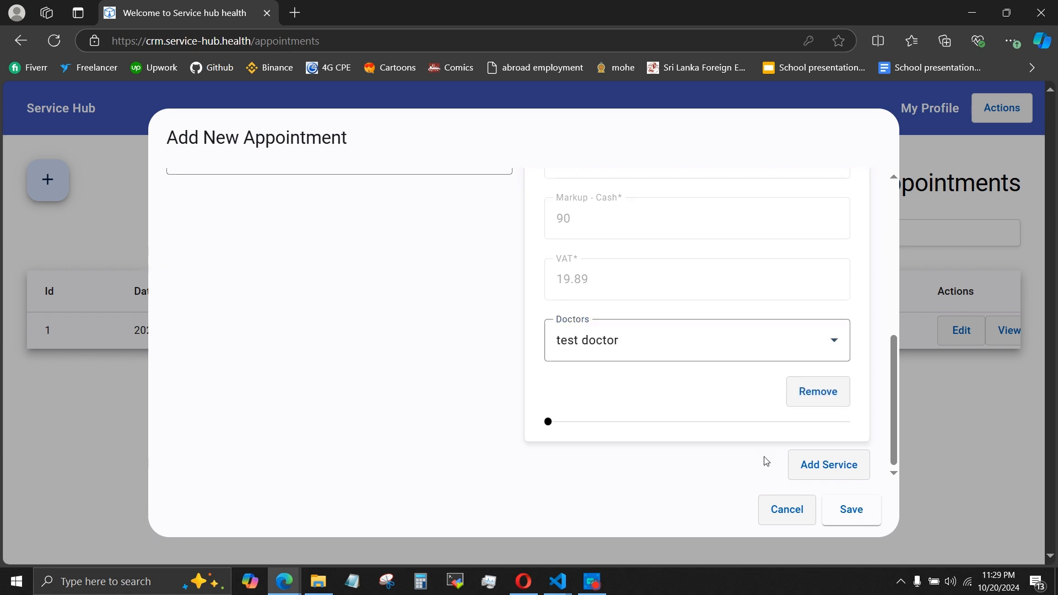
left_click(837, 502)
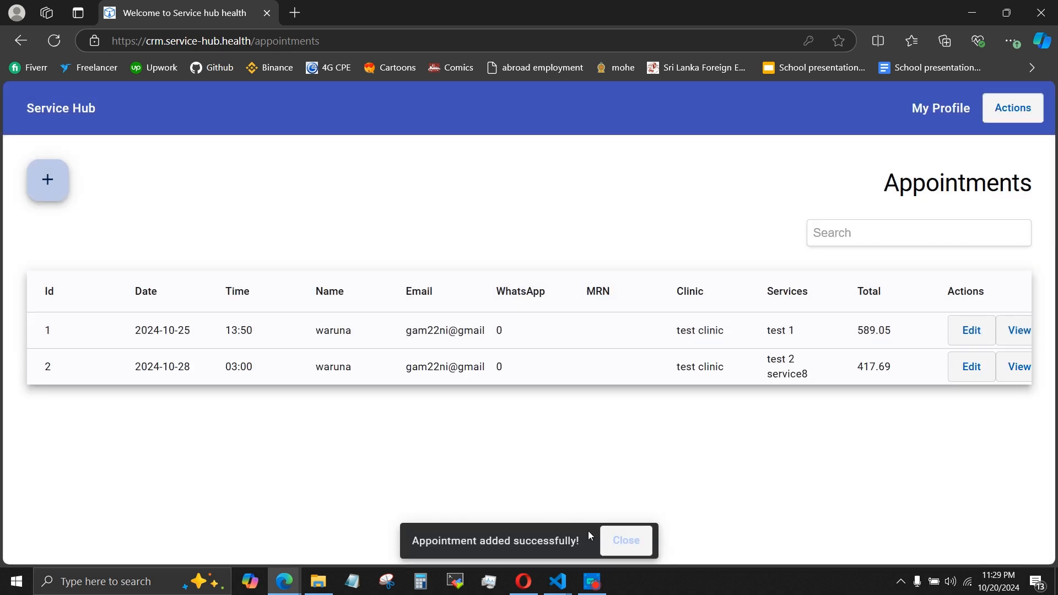
left_click(614, 541)
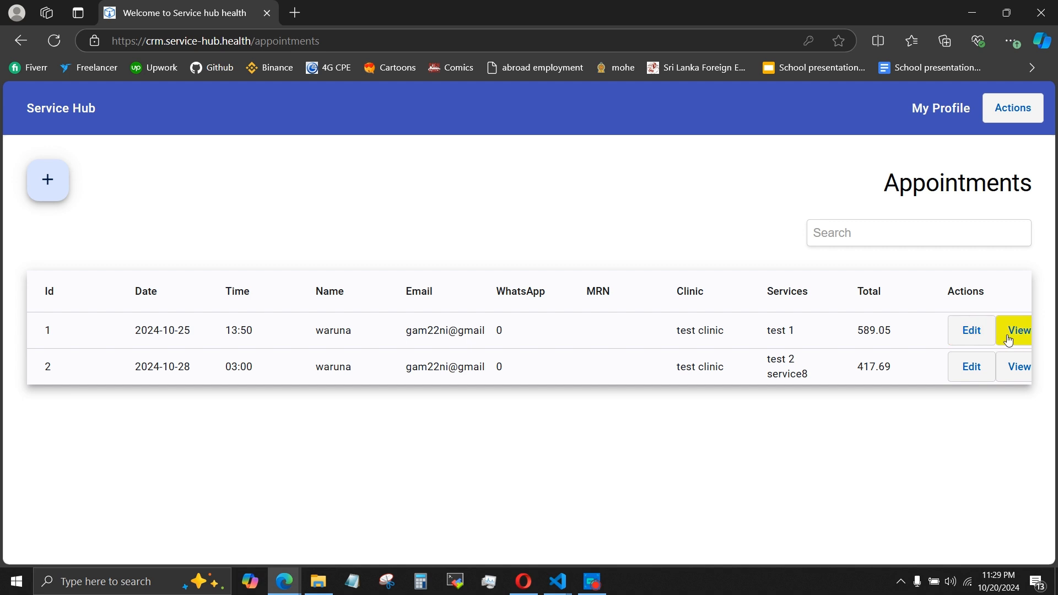
Open appointment 1 for editing, review its service, payment and amount fields, and cancel without saving.
left_click(981, 337)
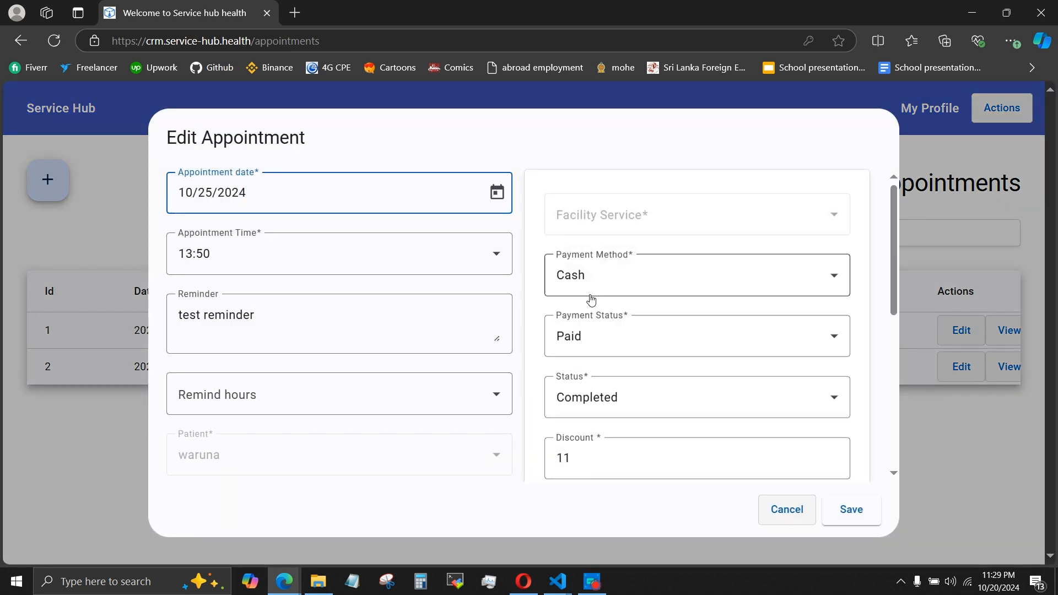
scroll(514, 351, "down", 6)
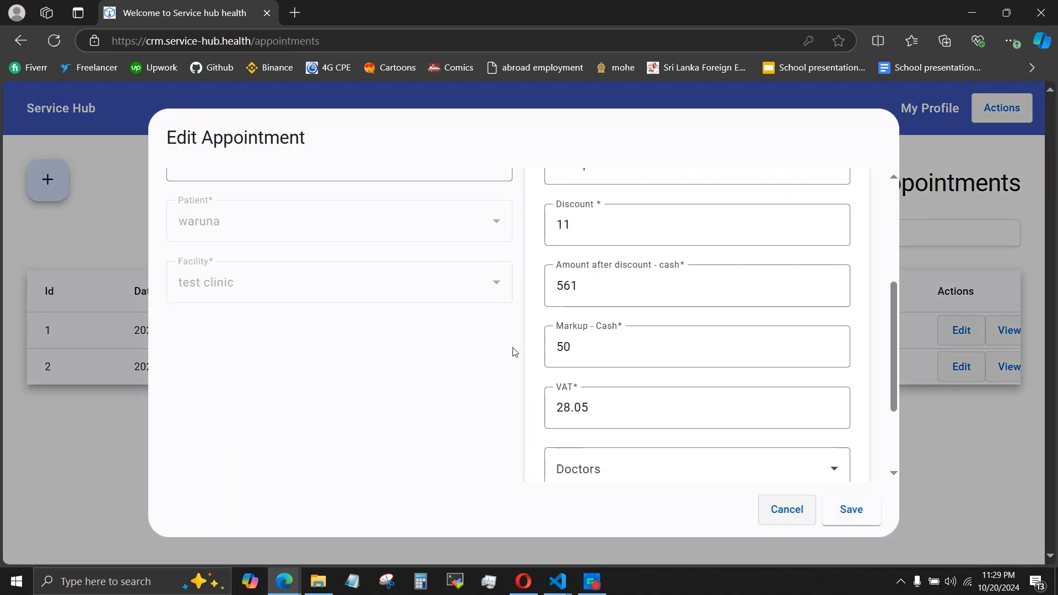
scroll(514, 352, "up", 6)
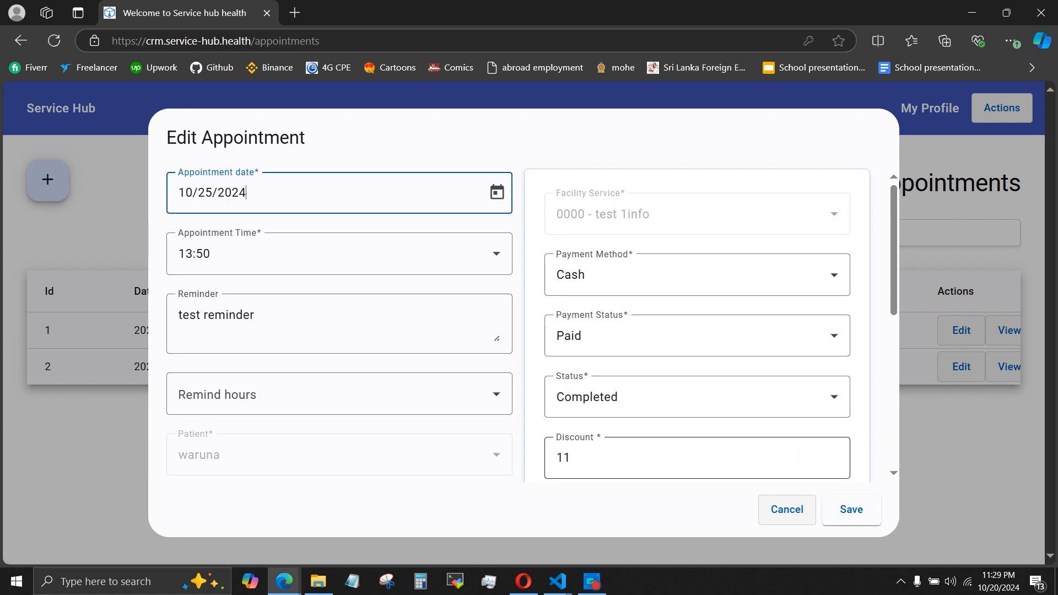
left_click(788, 512)
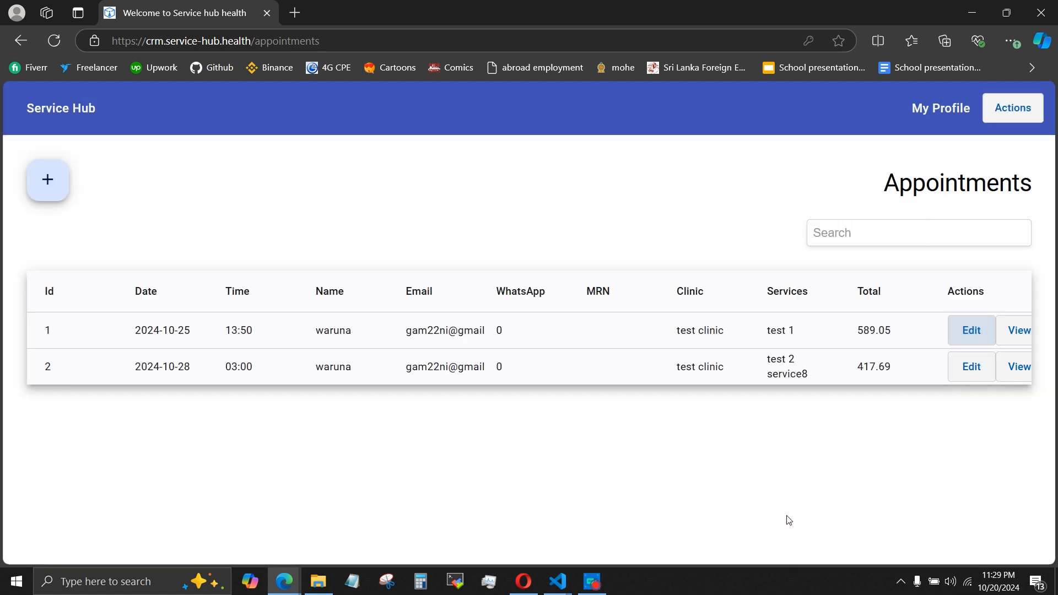
View the full details of appointment 1 and return to the appointments list.
left_click(1018, 332)
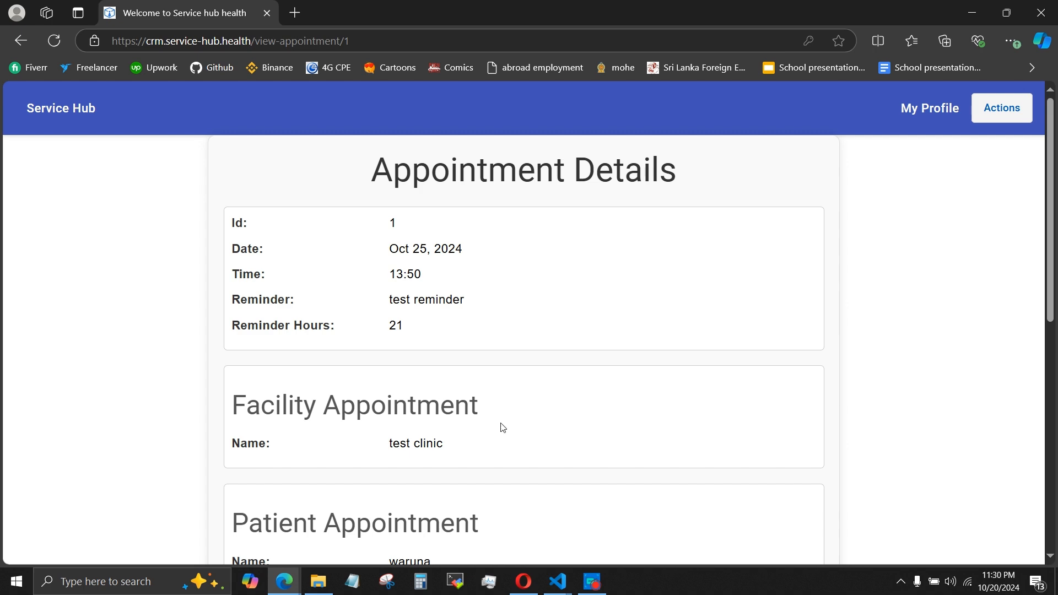
scroll(502, 428, "down", 9)
scroll(504, 427, "up", 9)
left_click(20, 40)
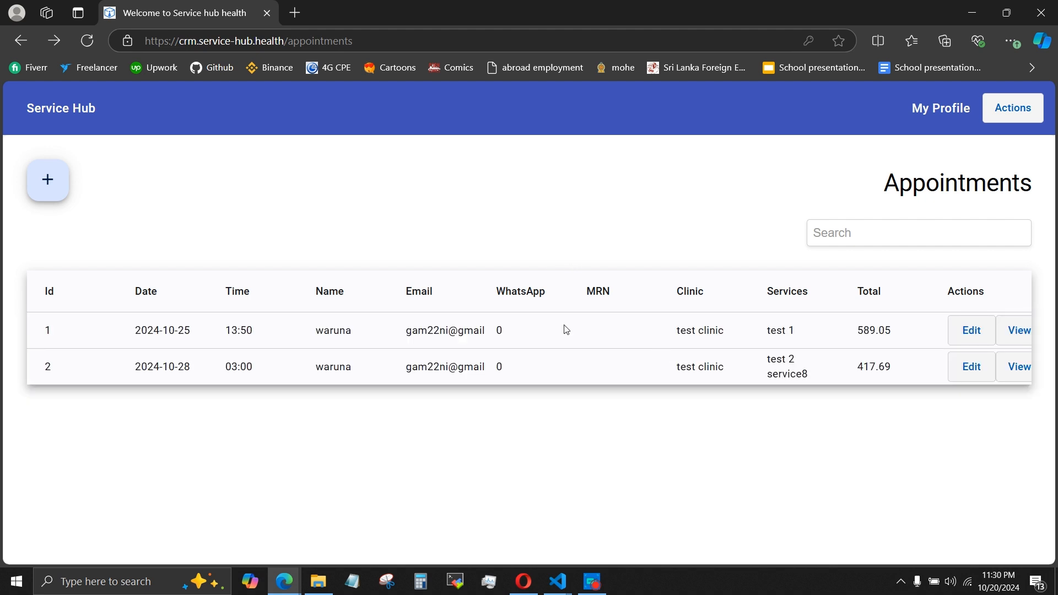
Search the appointments for service8, then clear the search.
left_click(935, 232)
type("service8")
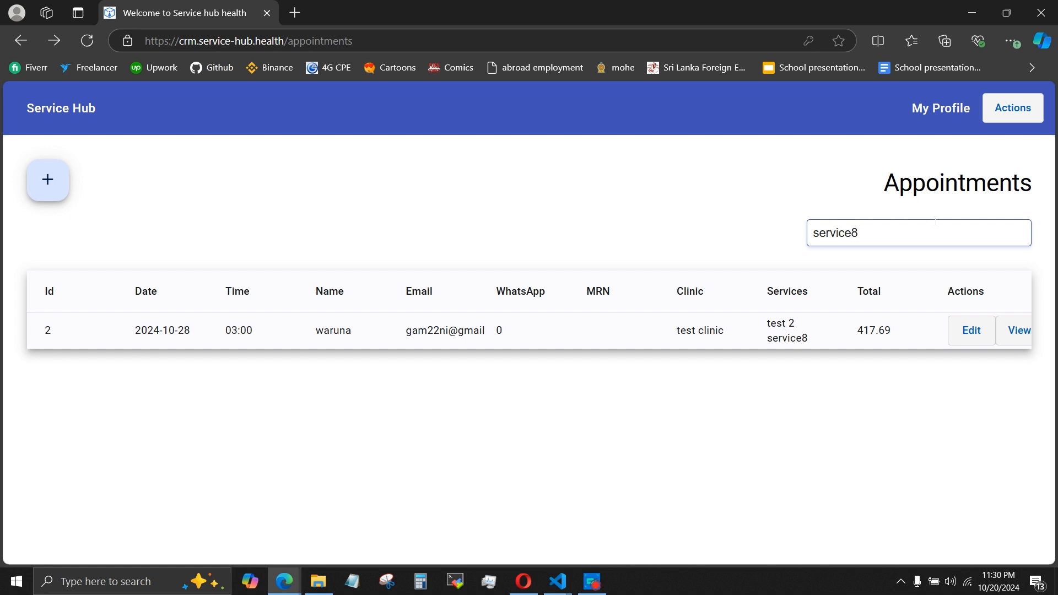
key("BackSpace")
key("BackSpace")
key("BackSpace")
key("BackSpace")
key("BackSpace")
Open the test clinic facility and go to its reports.
left_click(1021, 111)
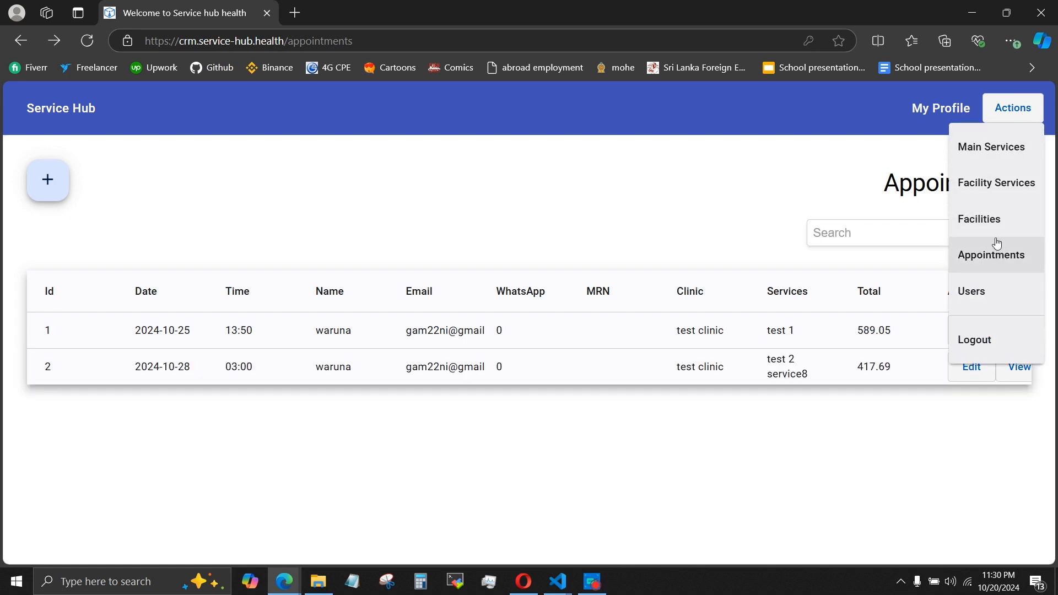
left_click(980, 218)
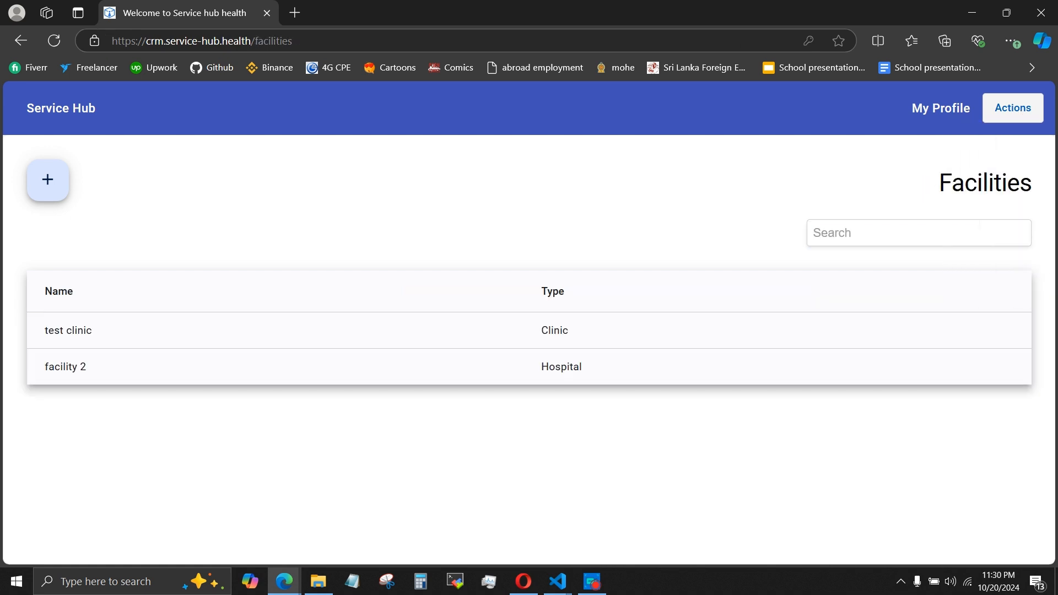
left_click(534, 333)
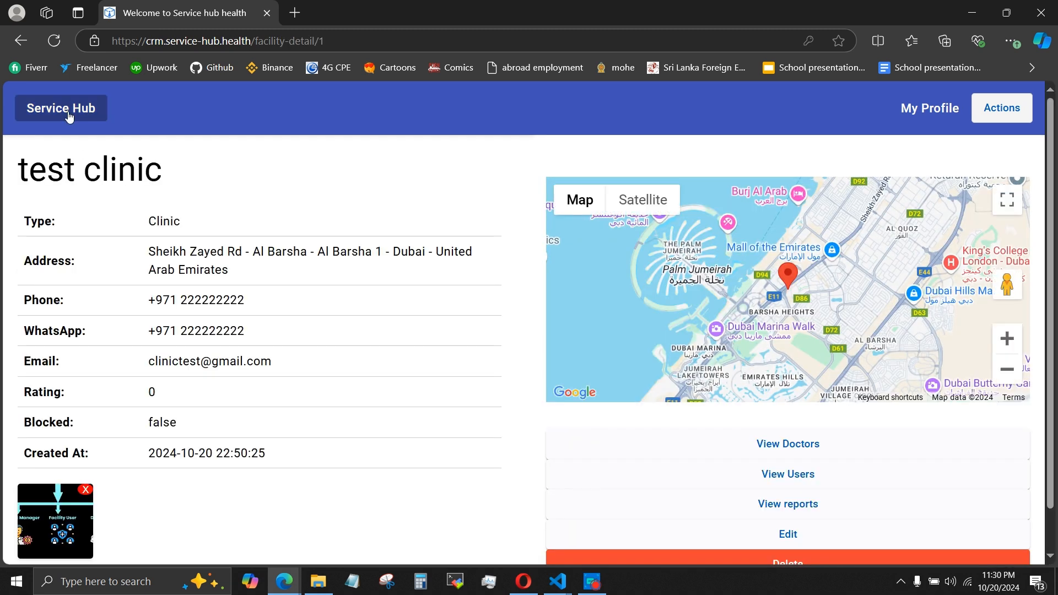
left_click_drag(29, 170, 136, 172)
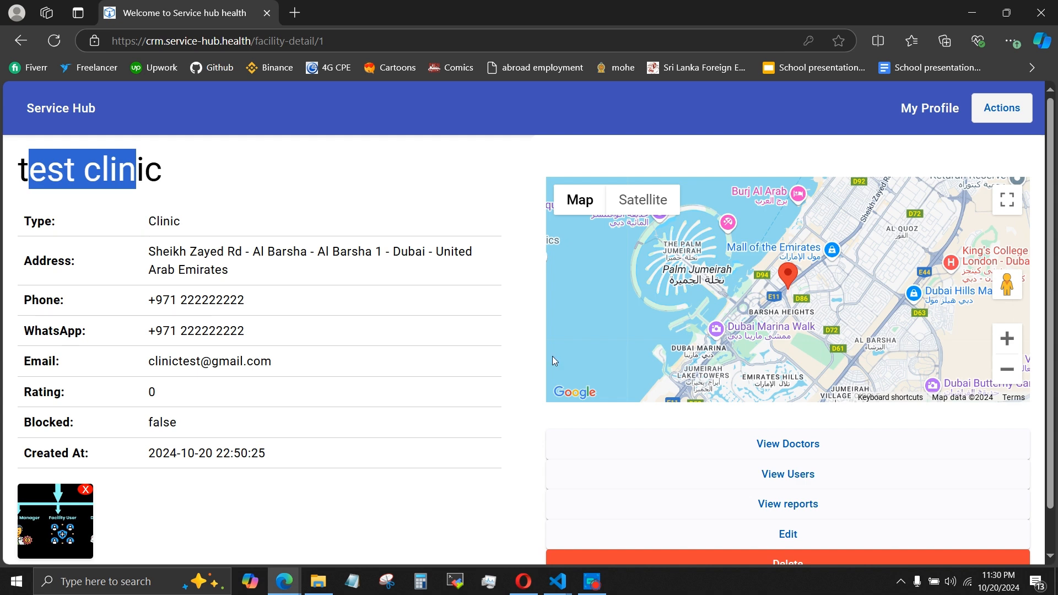
left_click(702, 496)
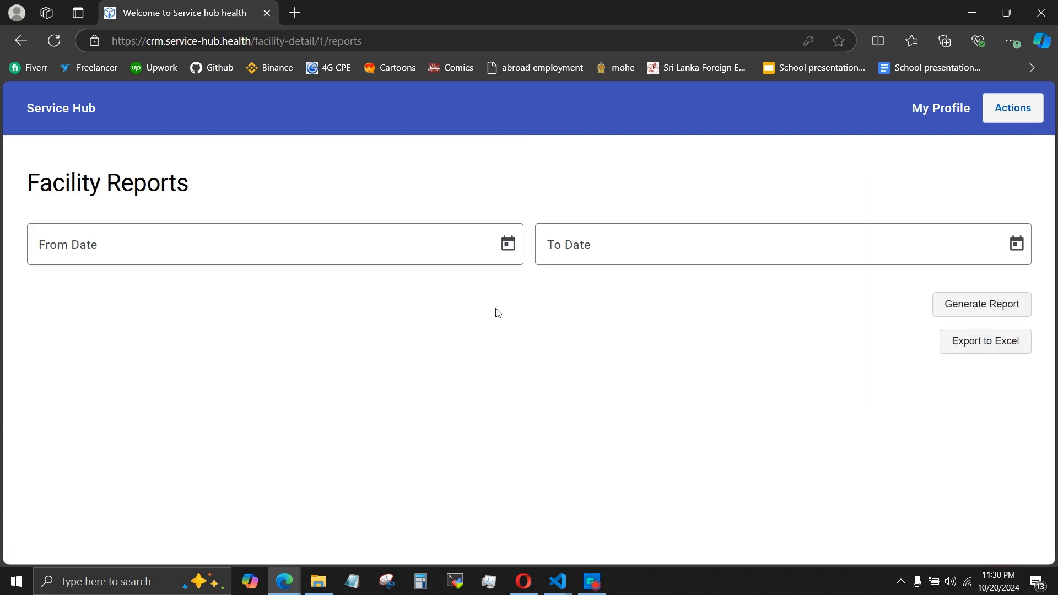
Generate the facility report for the period from 01/10/2024 to 01/11/2024.
left_click(504, 246)
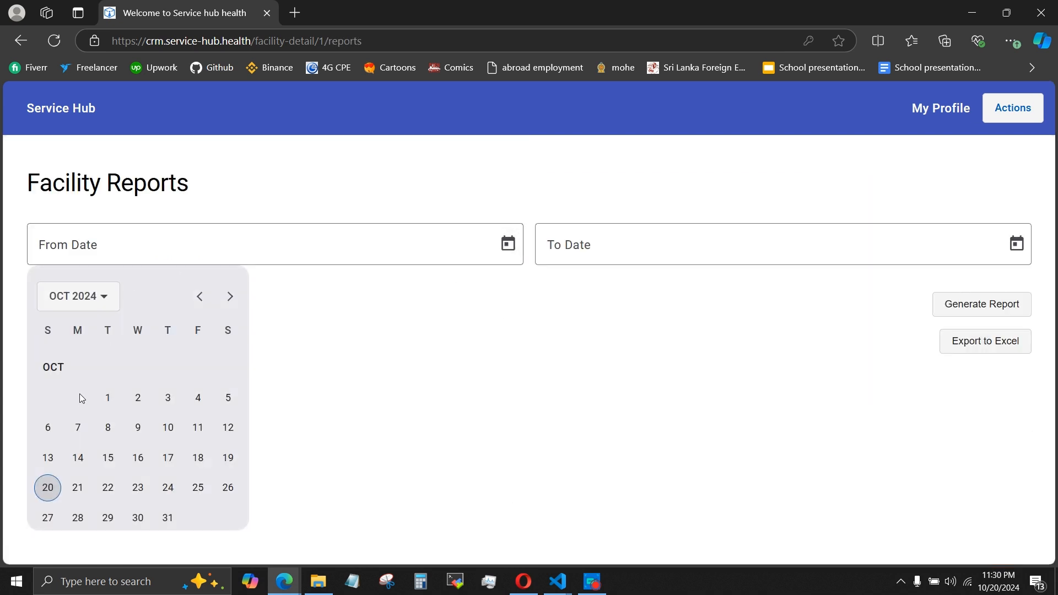
left_click(108, 397)
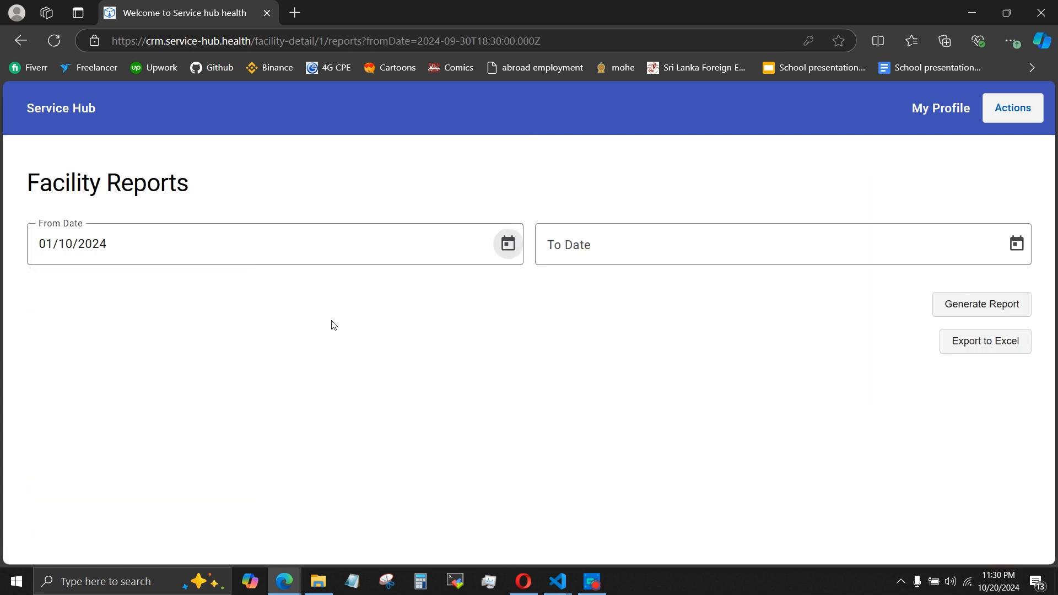
left_click(1016, 245)
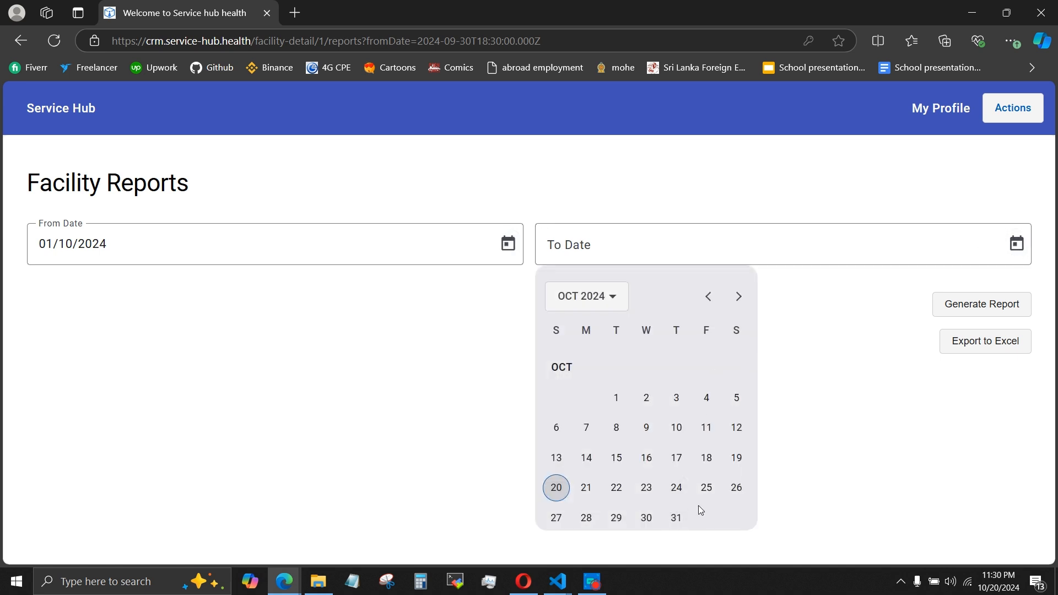
left_click(739, 296)
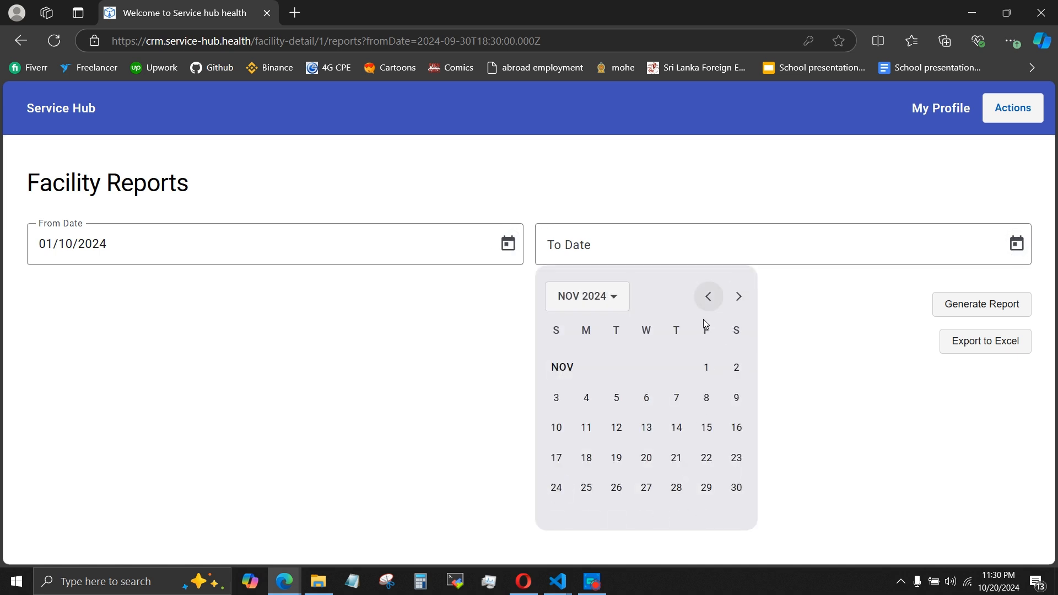
left_click(707, 368)
left_click(942, 314)
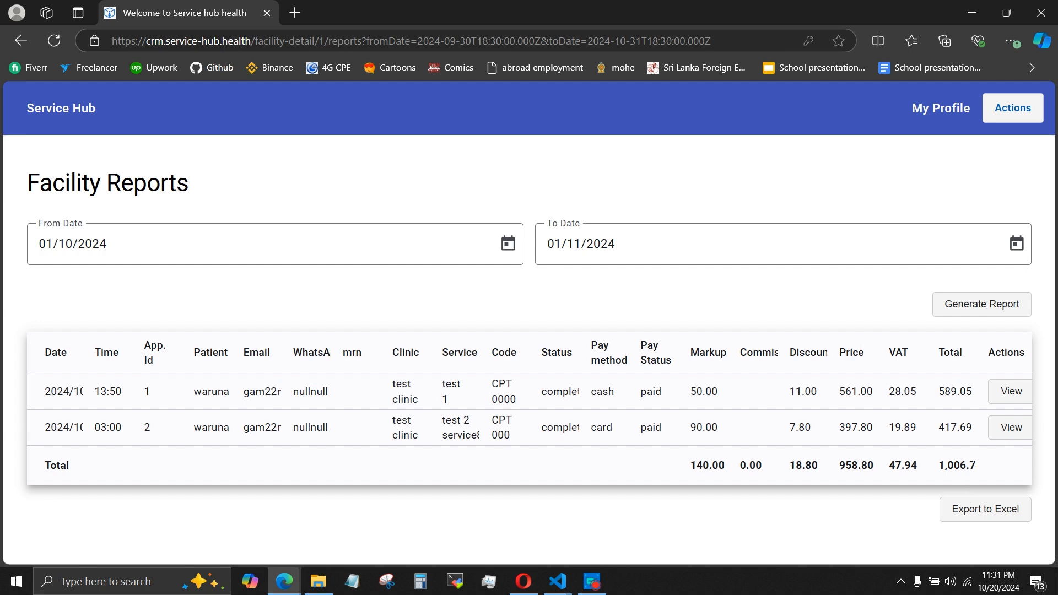
Export the facility report to Excel, open the spreadsheet, review its columns through Total, and minimize it.
left_click(974, 513)
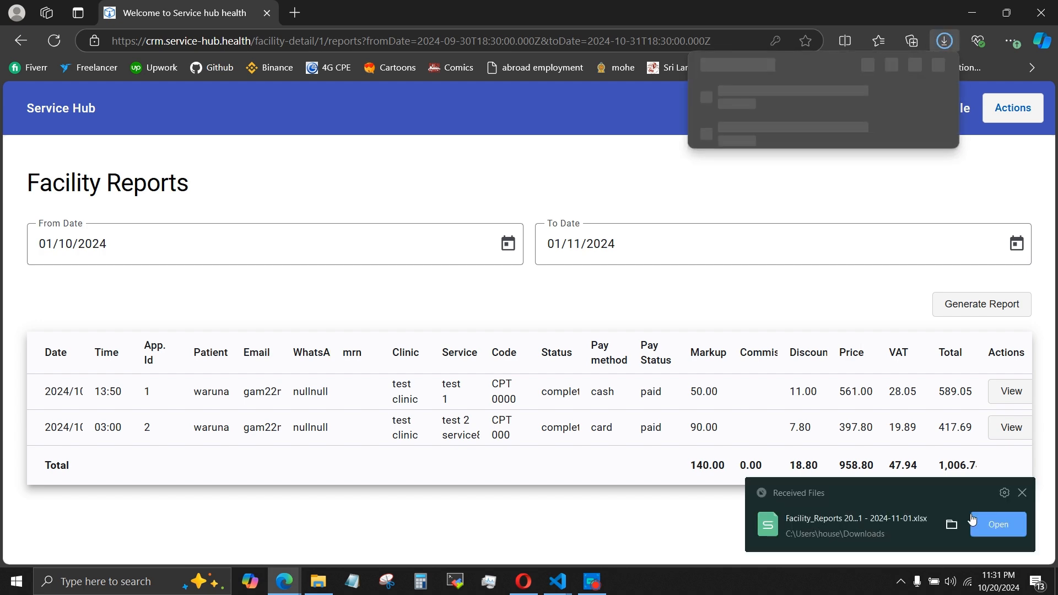
left_click(820, 94)
left_click(633, 581)
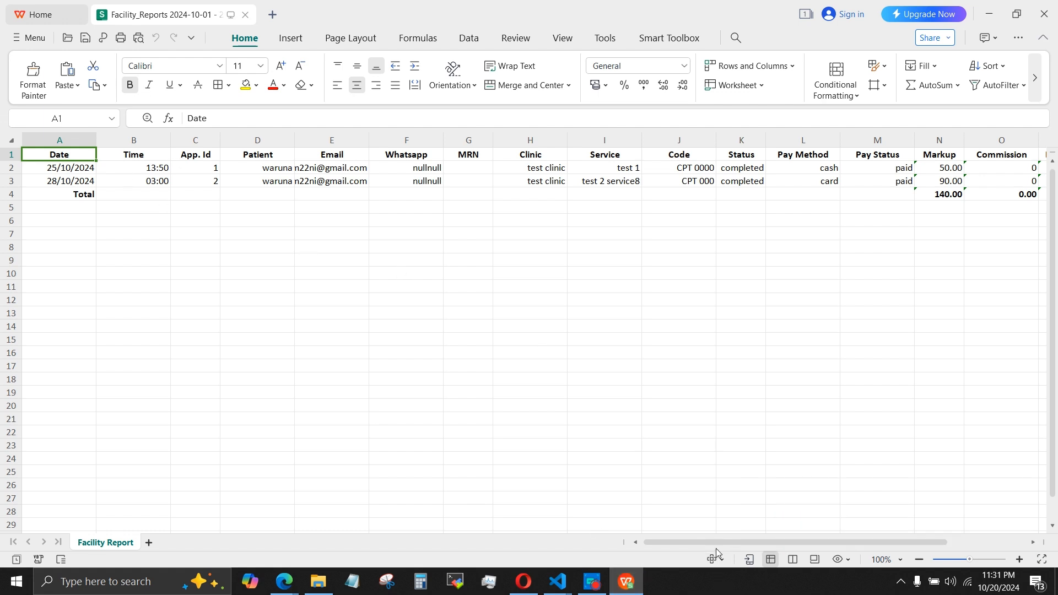
left_click_drag(703, 543, 784, 557)
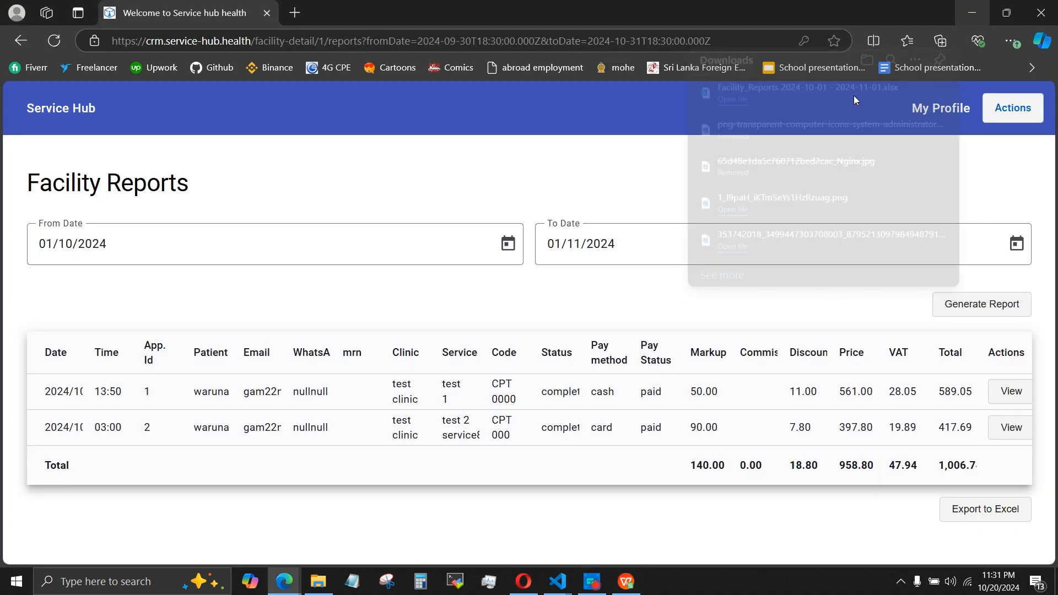
left_click(988, 14)
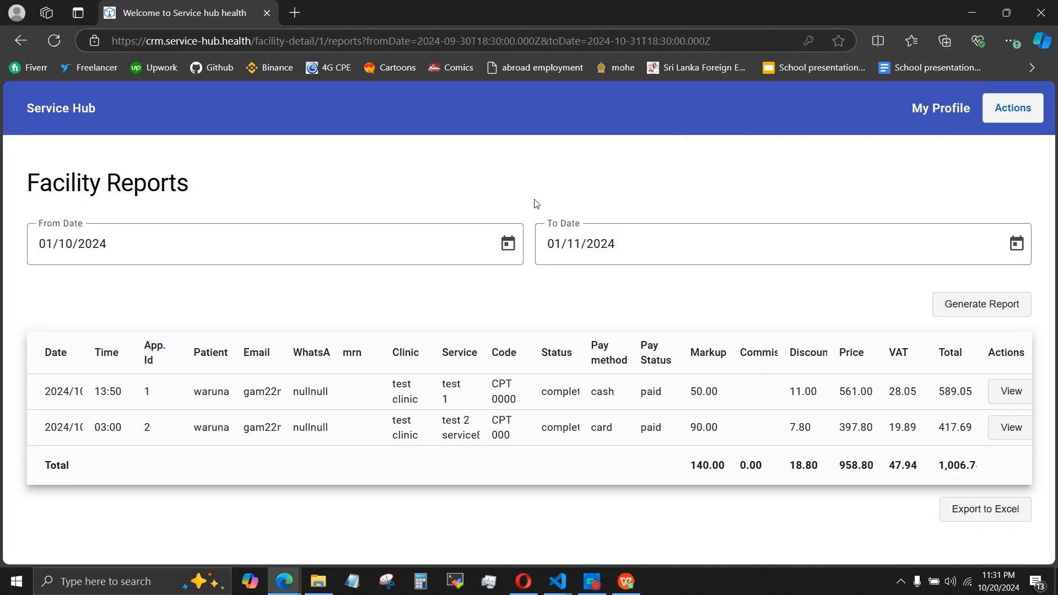
Return to the appointments list and add the two appointment totals, 589.05 and 417.69, in Calculator.
left_click(1011, 109)
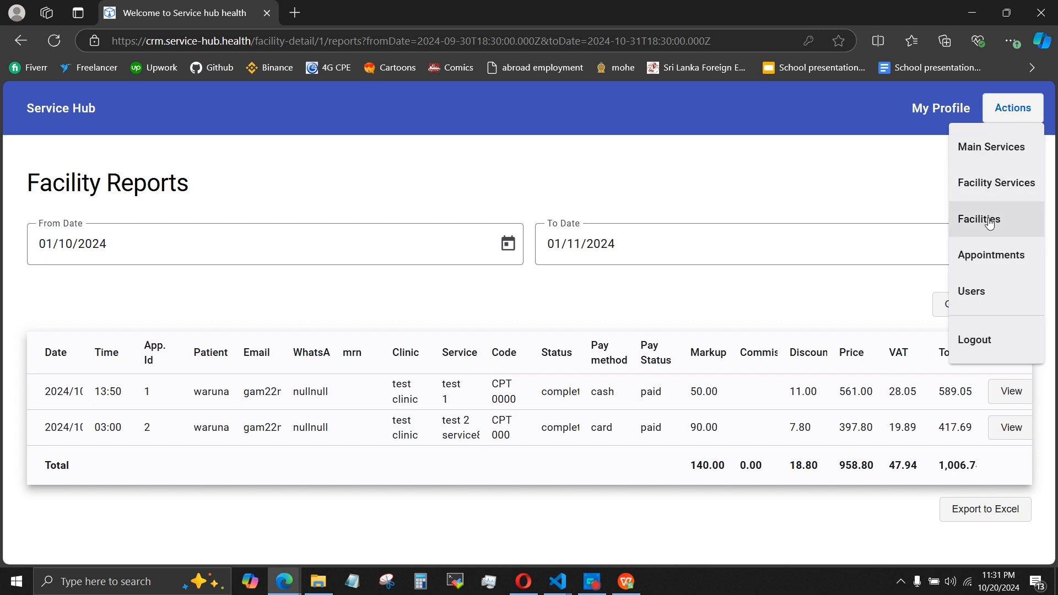
left_click(978, 260)
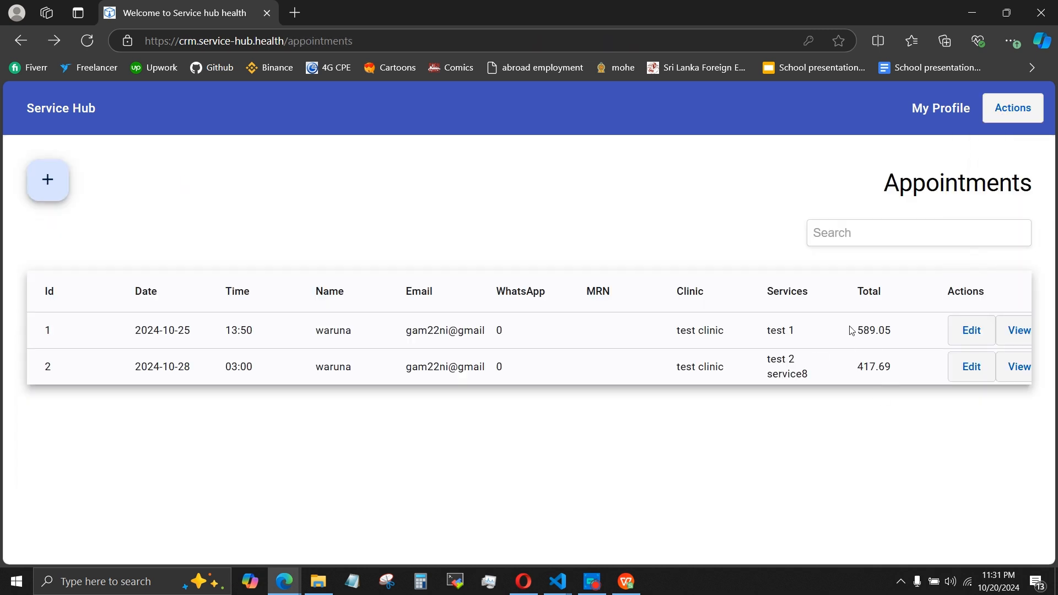
key("XF86Calculator")
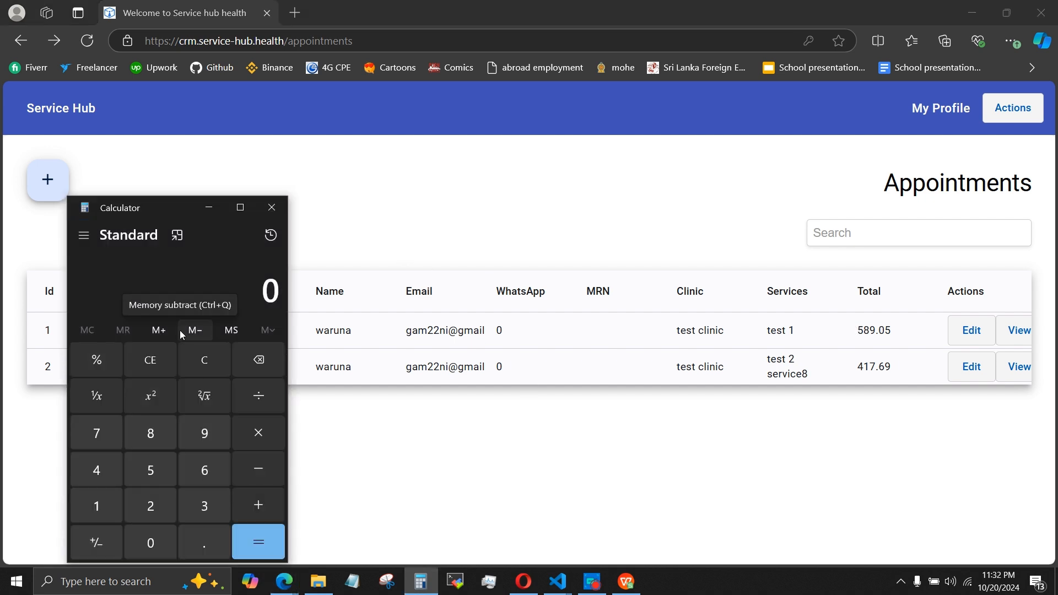
type("589.05")
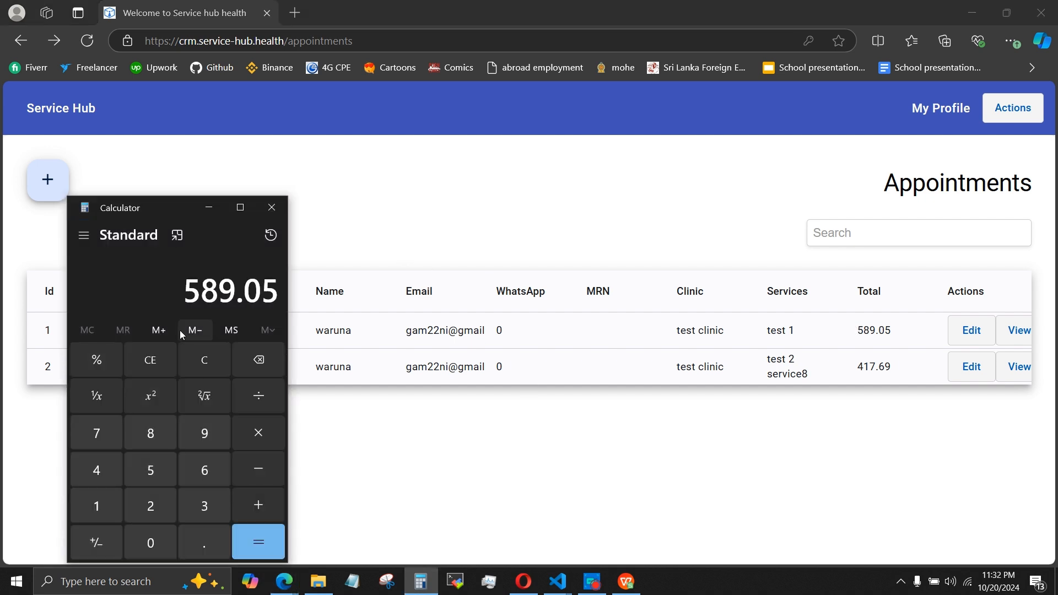
key("plus")
type("417.69")
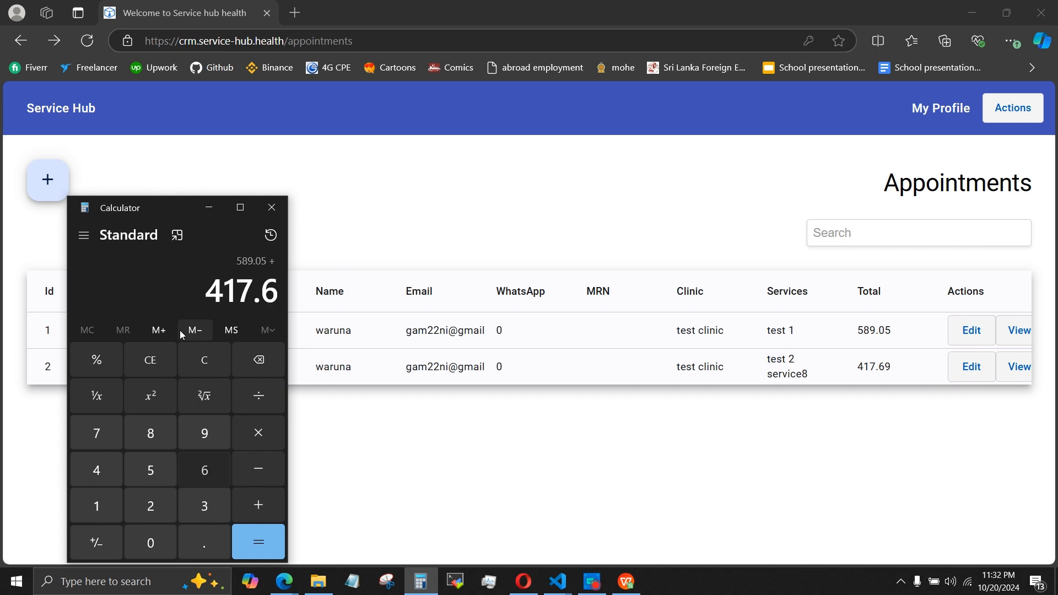
key("Return")
Compare the calculated sum with the Total column of the exported spreadsheet, and close both Calculator and the spreadsheet.
left_click(627, 582)
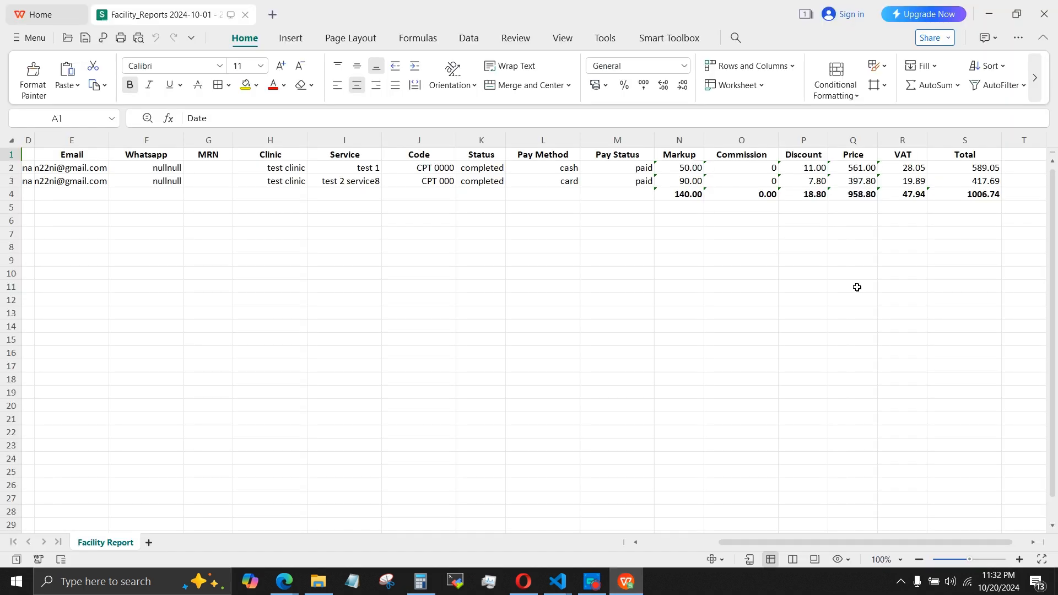
left_click(420, 581)
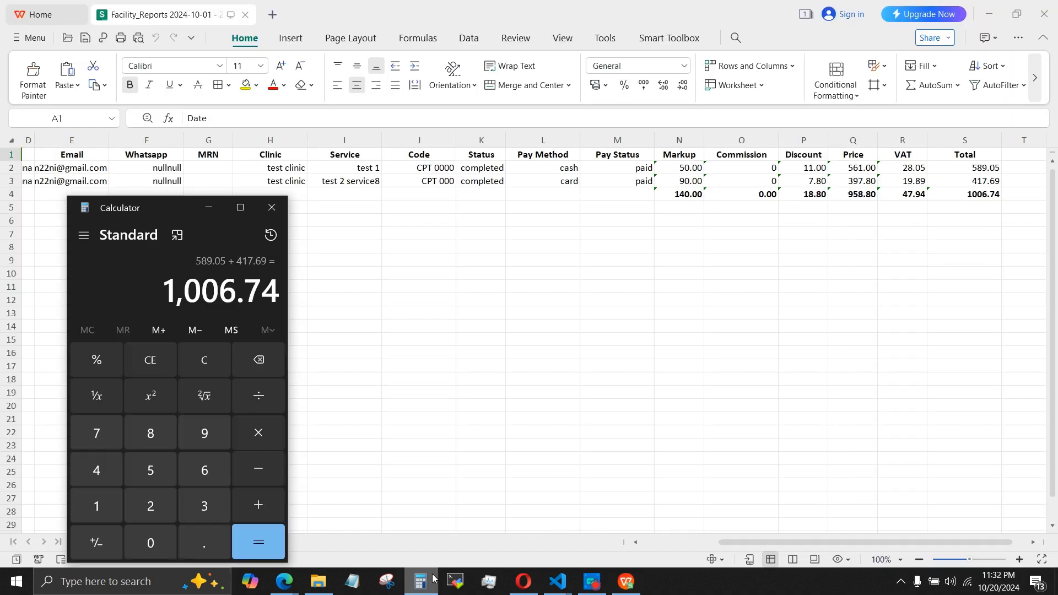
left_click(271, 210)
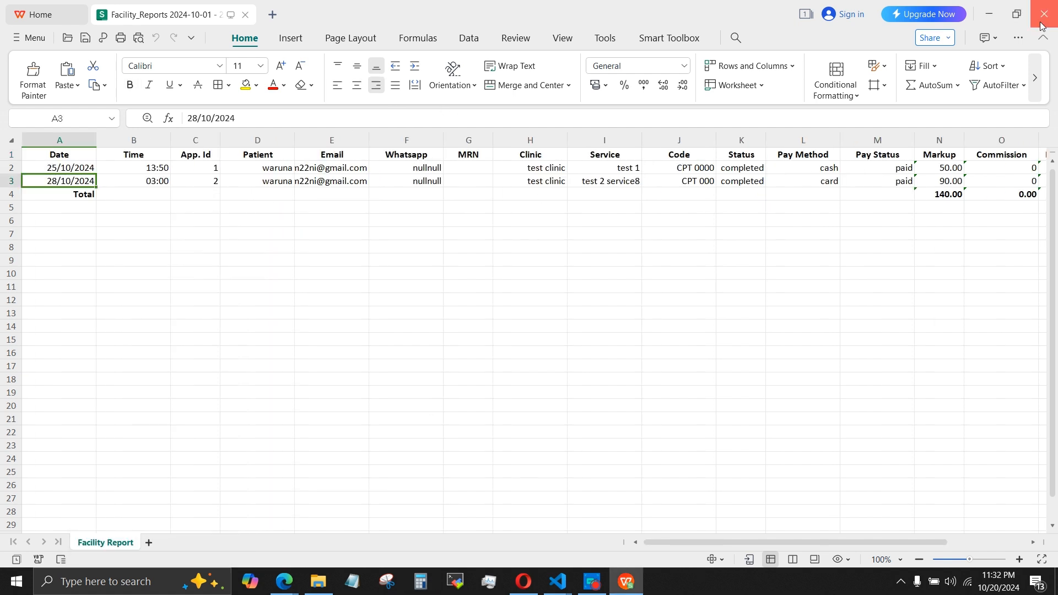
left_click(1043, 14)
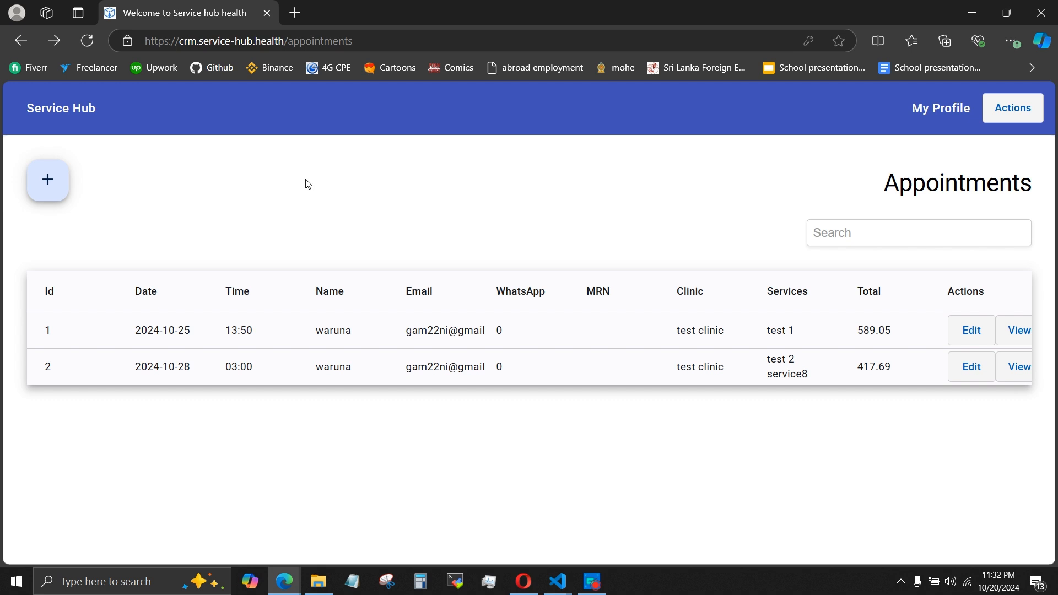
Open the users list and view the registered patients.
left_click(1025, 110)
left_click(975, 306)
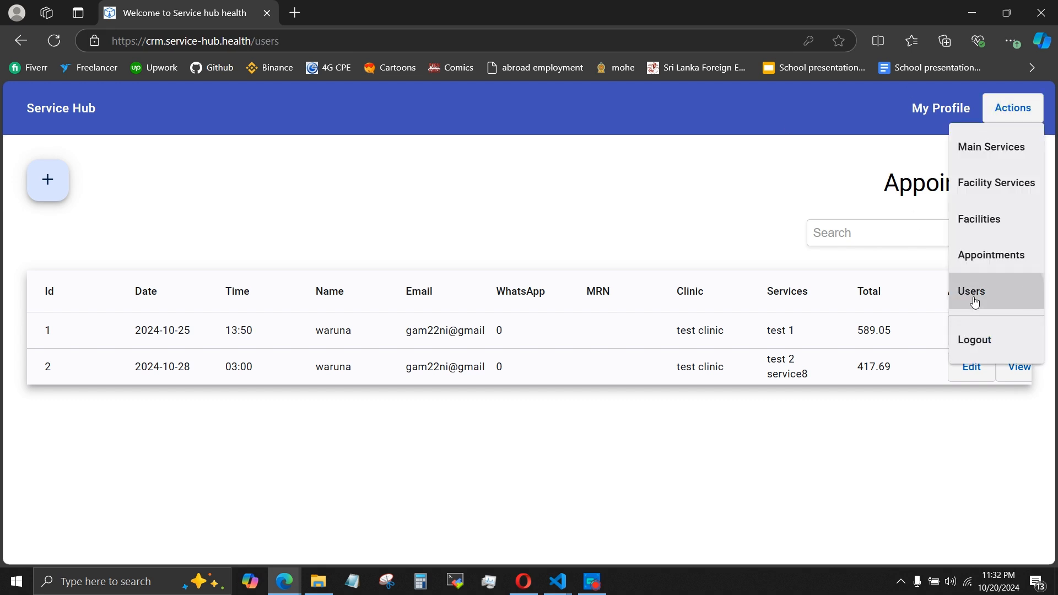
left_click(927, 303)
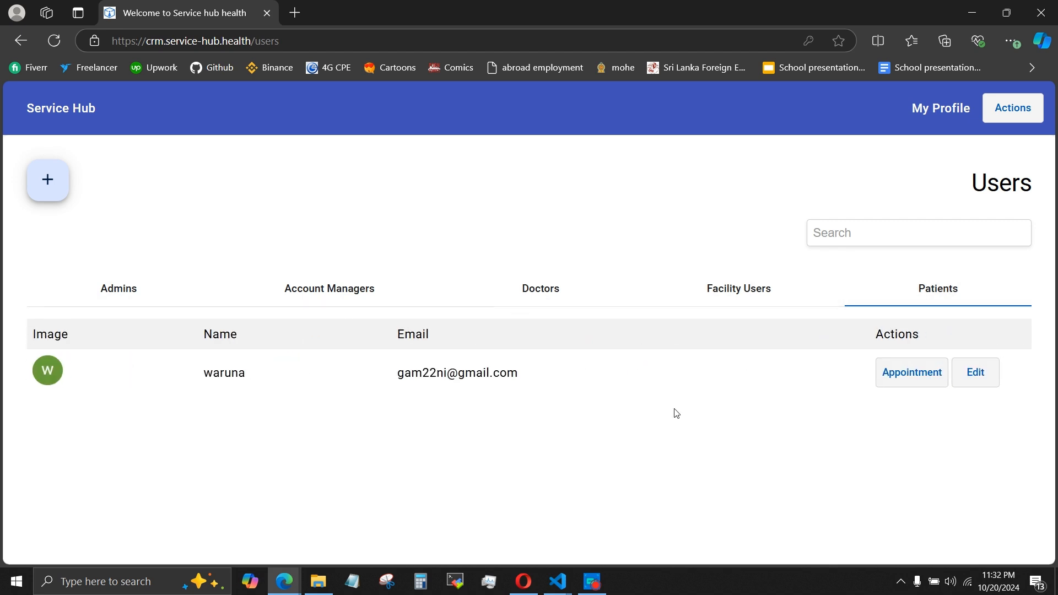
left_click(543, 376)
left_click(740, 409)
Log out of the admin account and sign in through Google with the first account listed.
left_click(1012, 107)
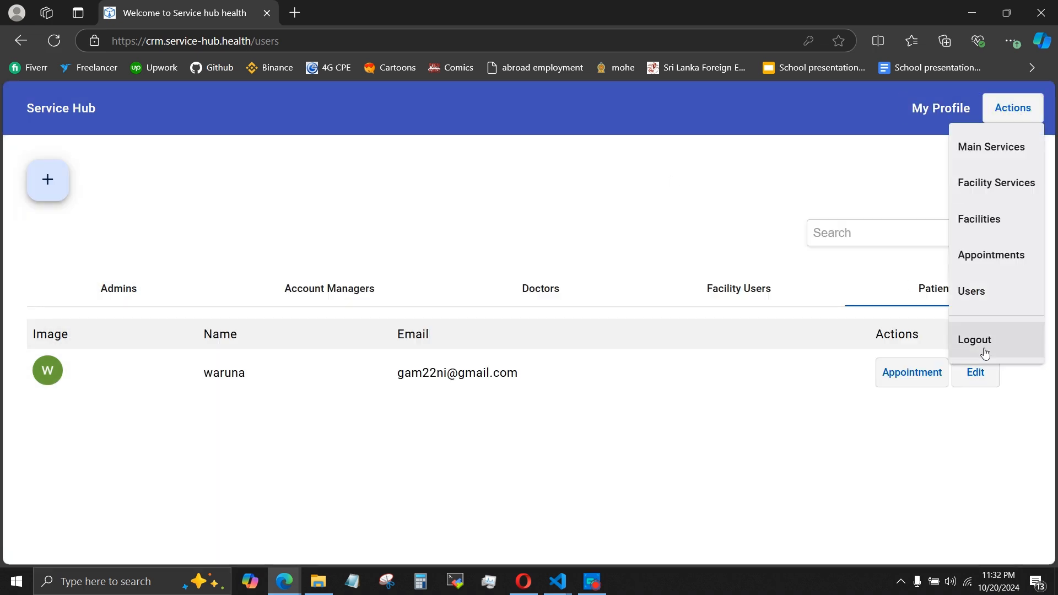
left_click(985, 351)
left_click(488, 423)
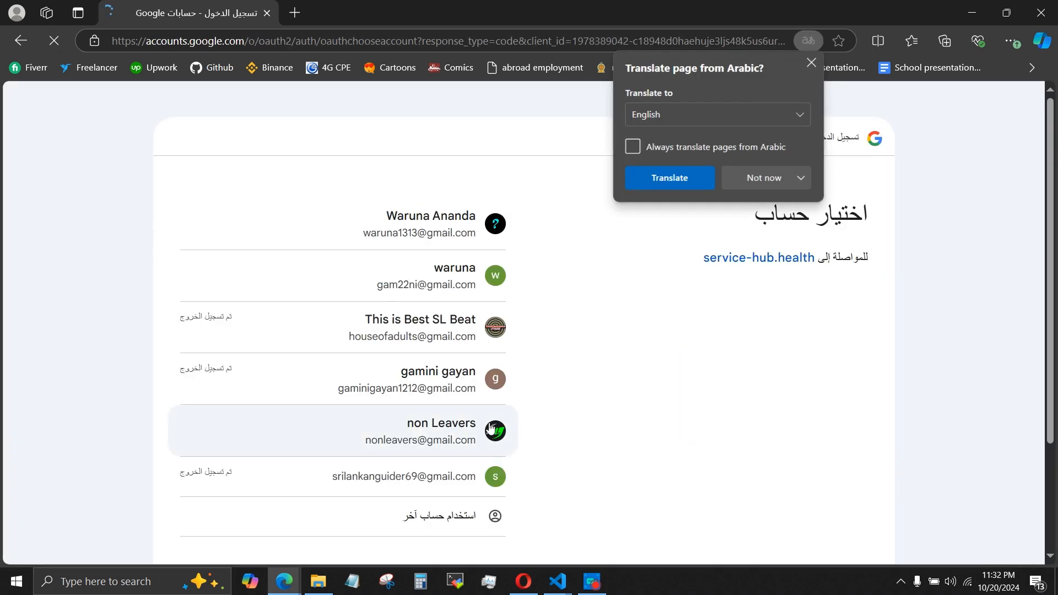
left_click(812, 63)
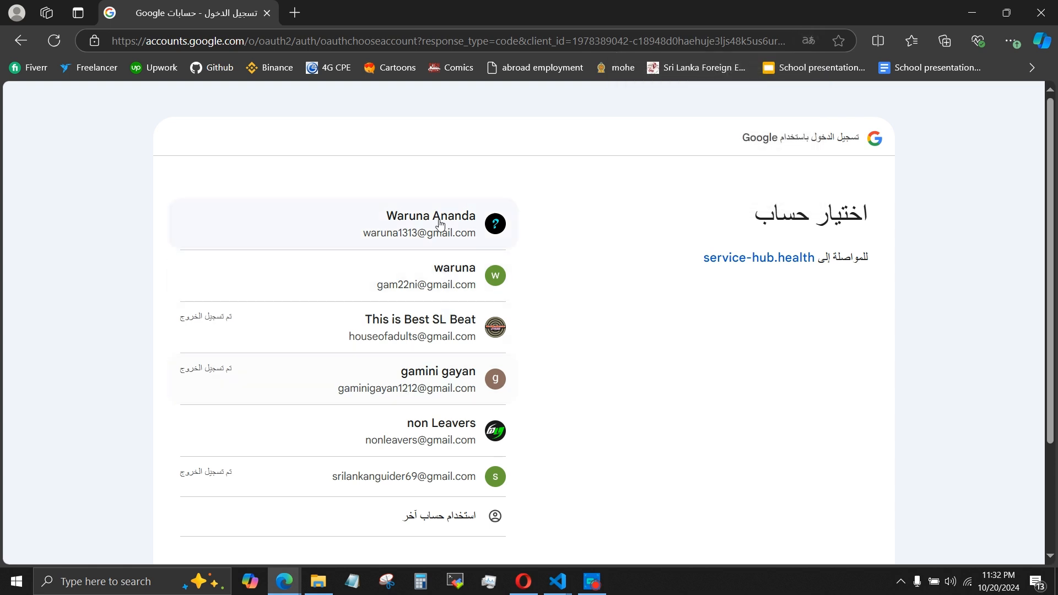
left_click(421, 222)
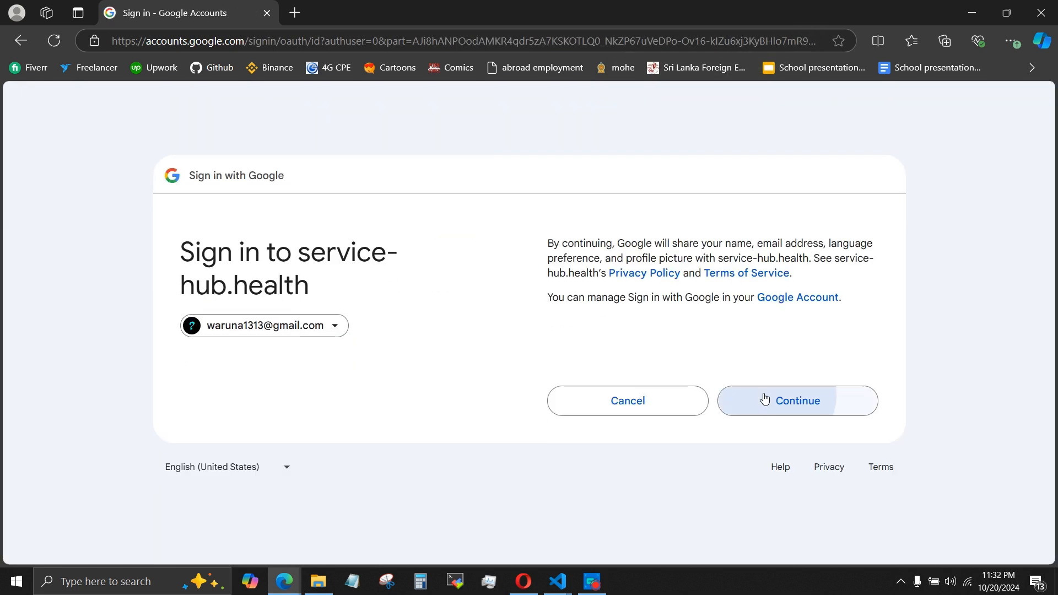
left_click(765, 400)
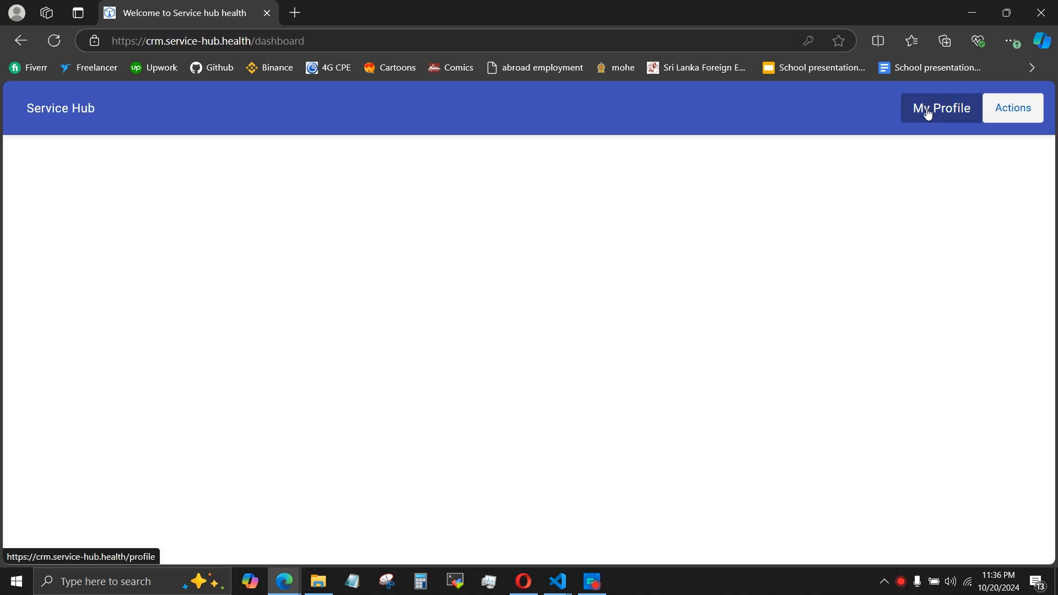
Open the patient's own profile, review its details down to the joined date, and log out.
left_click(928, 114)
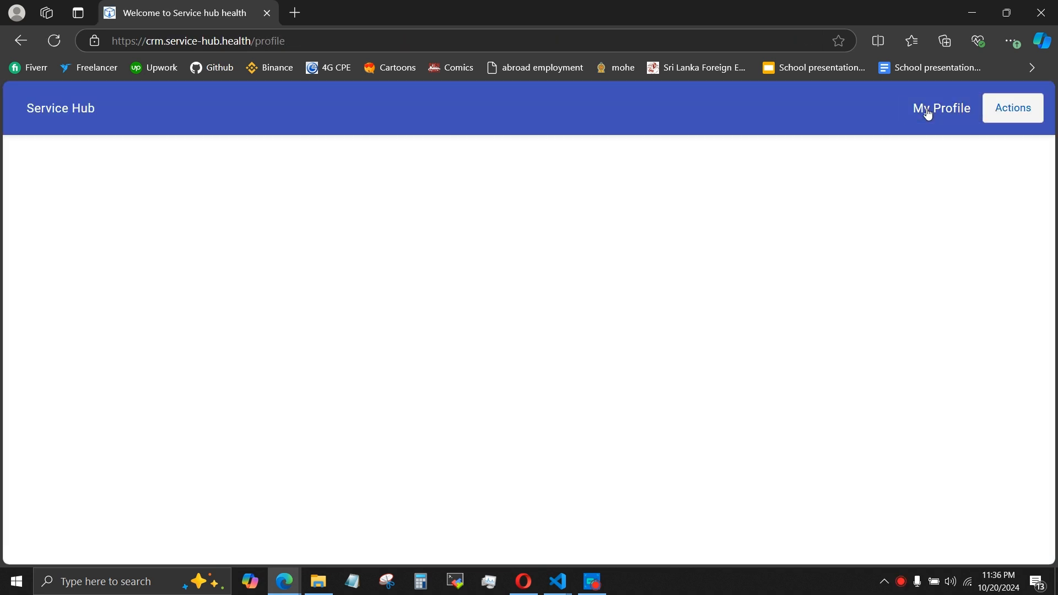
scroll(572, 279, "down", 2)
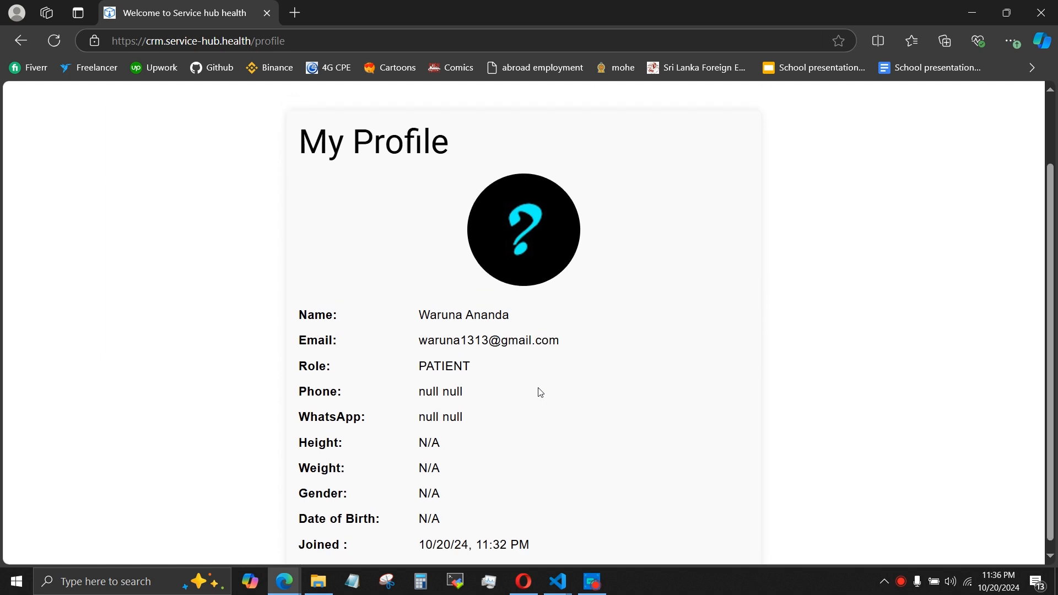
scroll(538, 392, "up", 2)
left_click(995, 126)
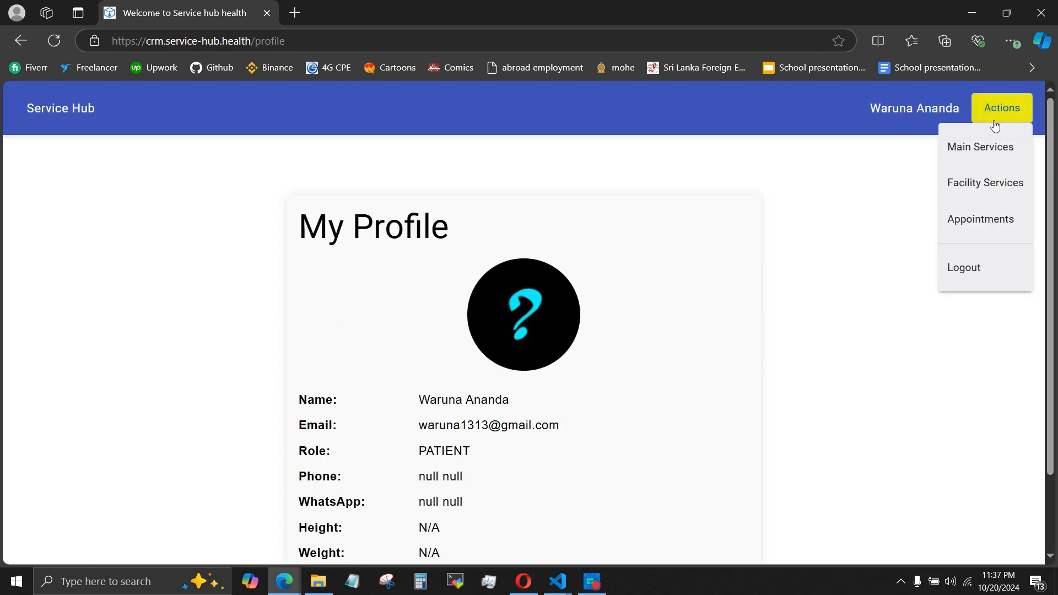
left_click(979, 278)
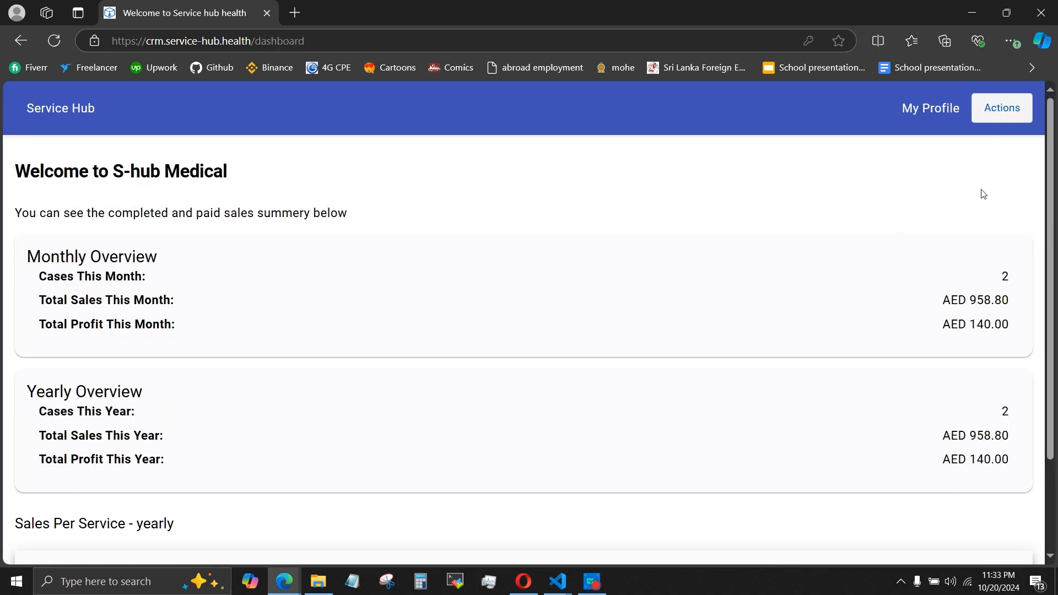
From the admin dashboard, open the users list and check the Patients category for the patient who signed in through Google.
left_click(1002, 119)
left_click(970, 298)
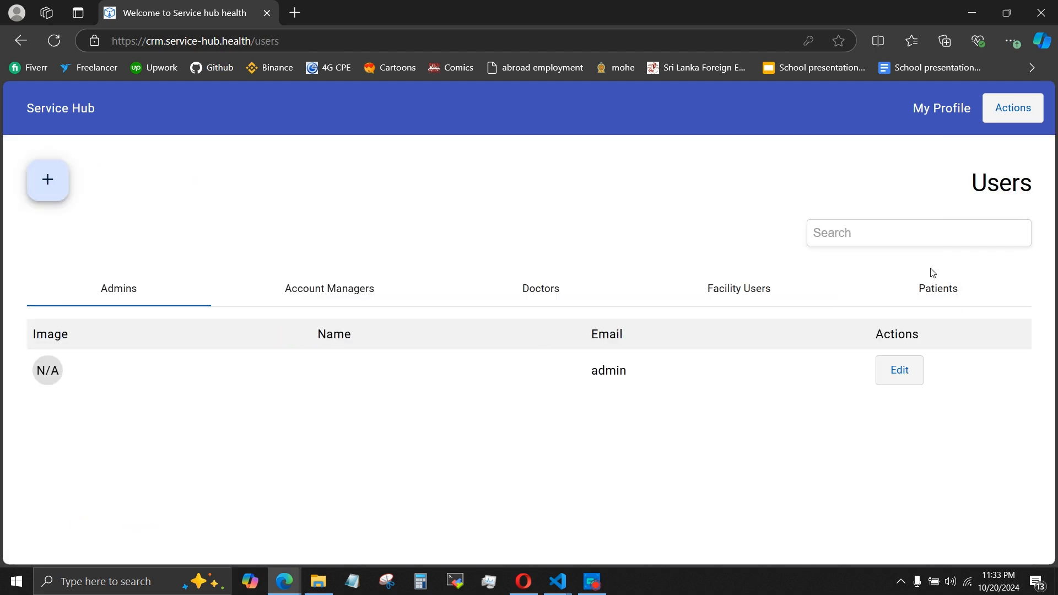
left_click(932, 281)
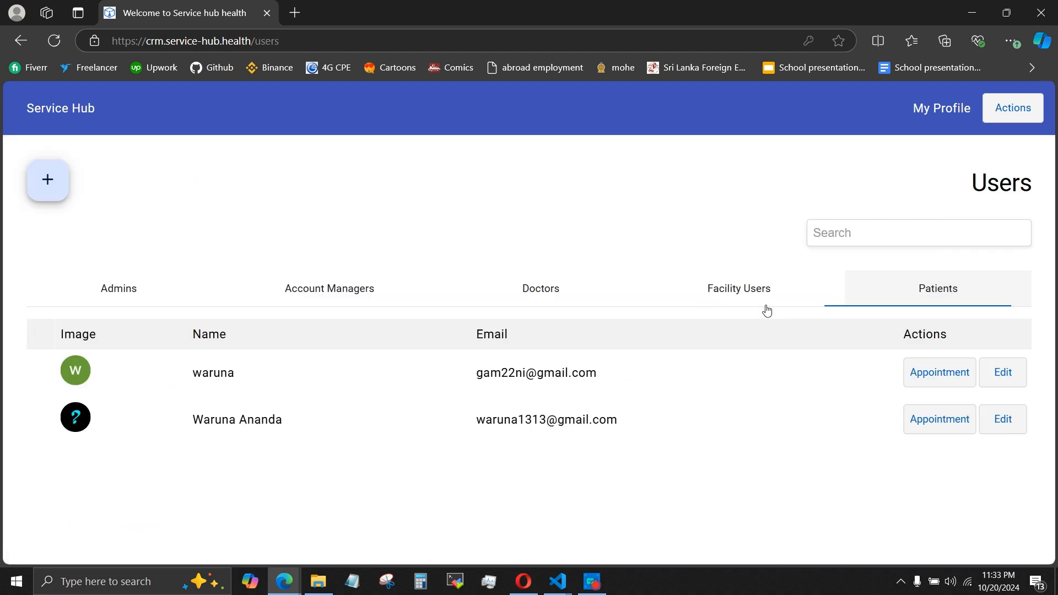
left_click(408, 413)
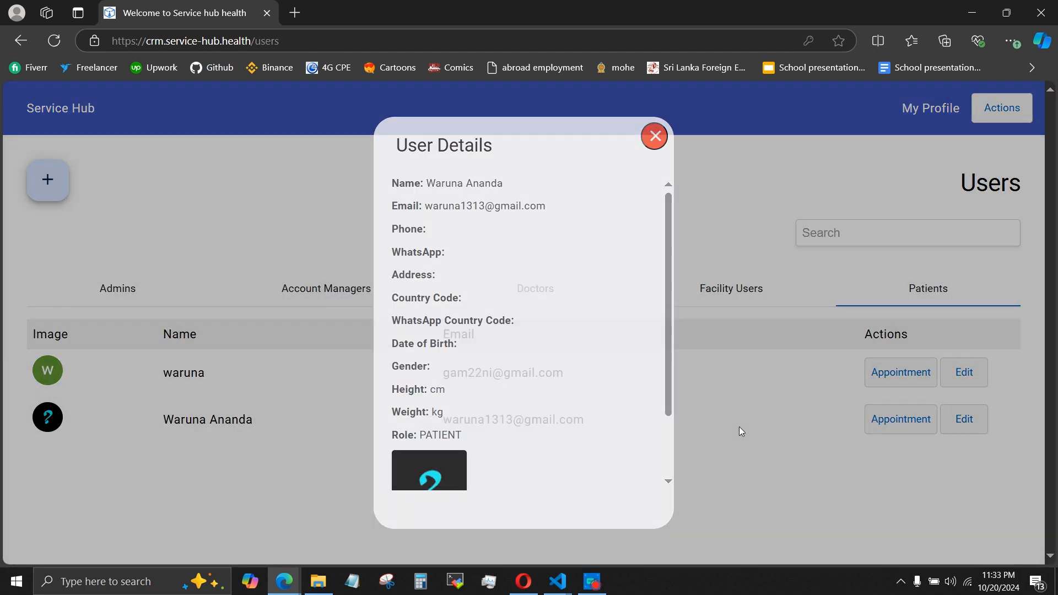
left_click(738, 427)
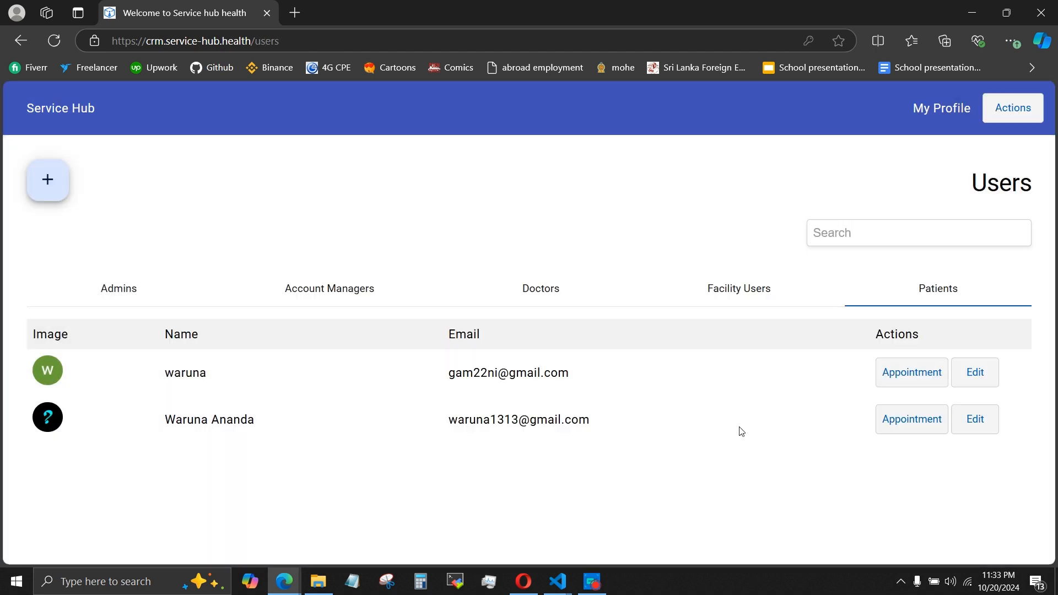
Return to the dashboard and log out of the admin account.
left_click(1002, 116)
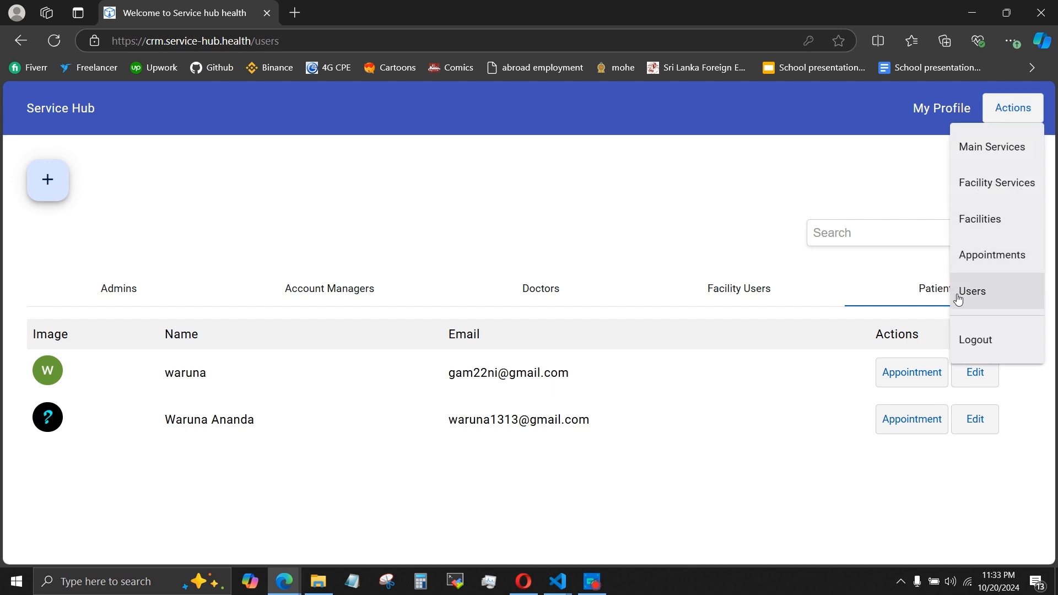
left_click(71, 113)
left_click(1002, 108)
left_click(958, 336)
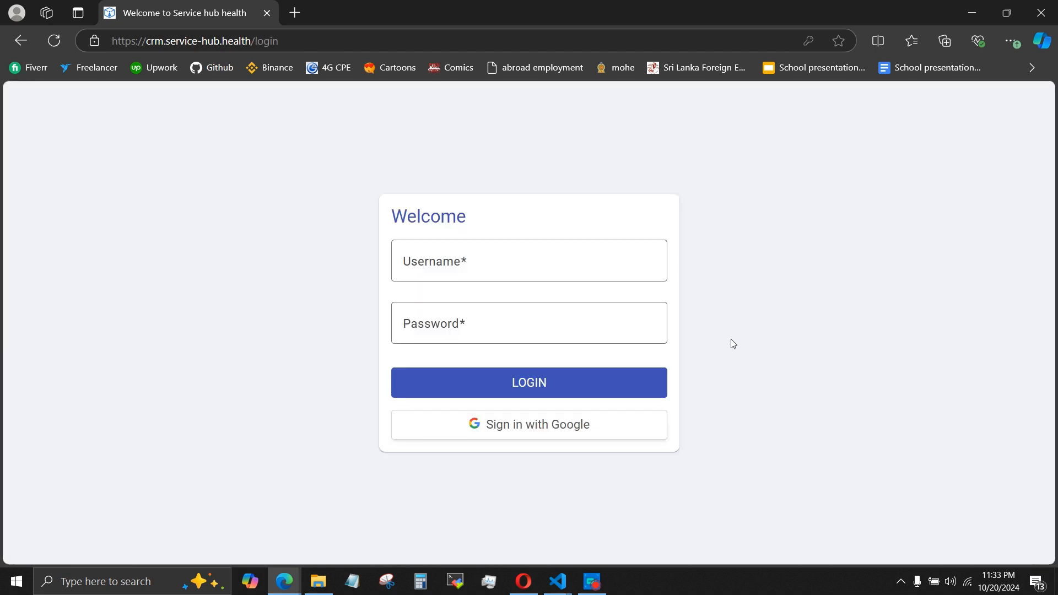